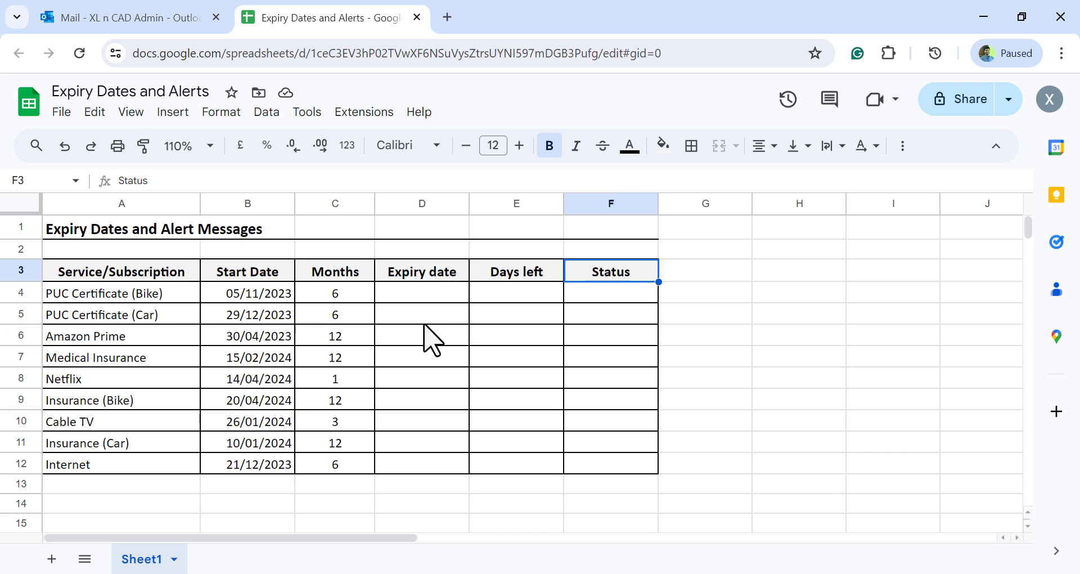
Calculate the PUC Certificate (Bike) expiry date in D4 with the formula =EDATE(B4,C4)-1
{"action": "left_click", "coordinate": [416, 296]}
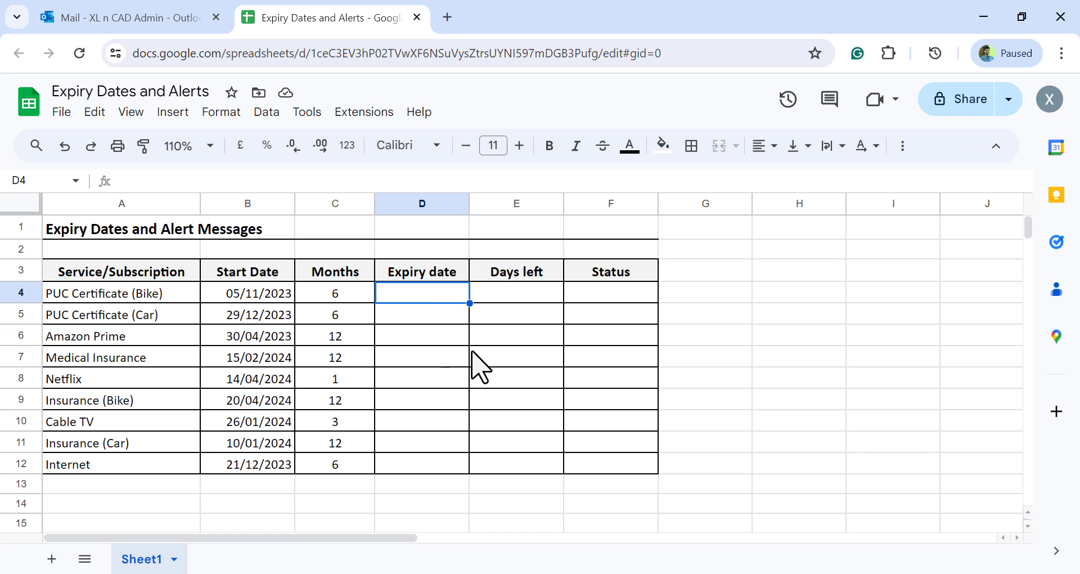
{"action": "type", "text": "="}
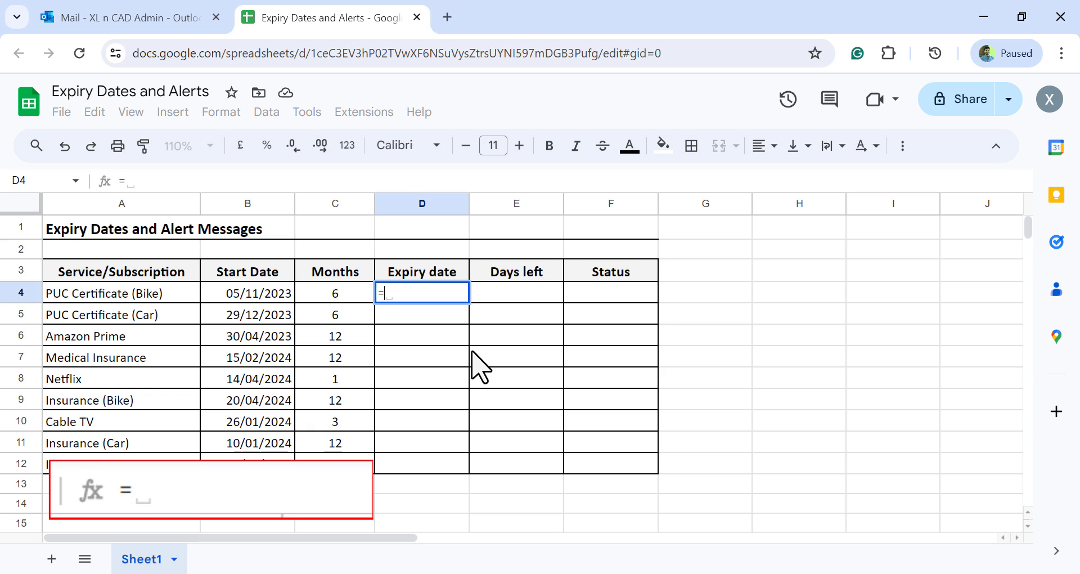
{"action": "type", "text": " ED"}
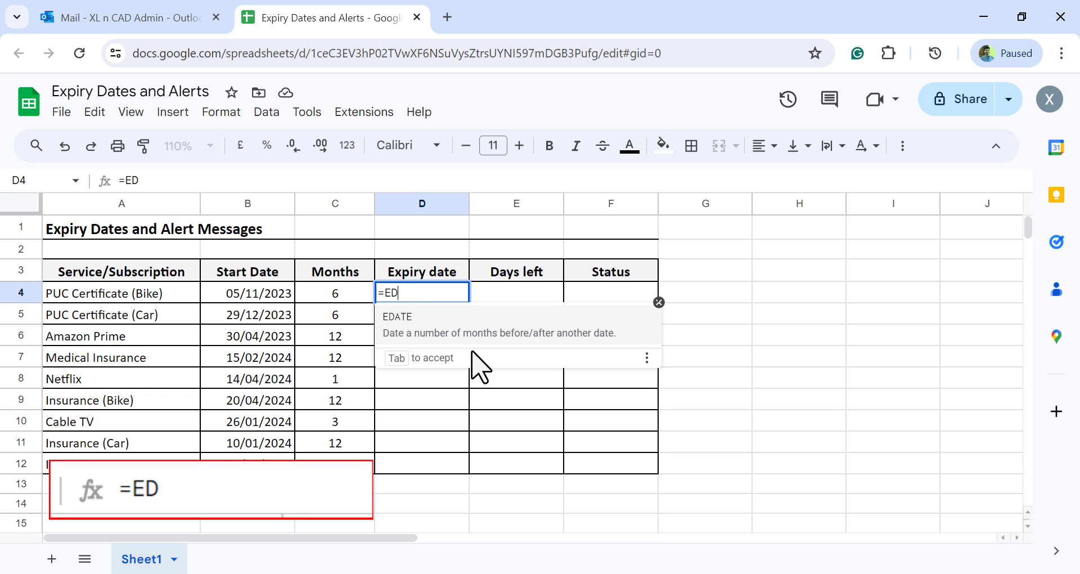
{"action": "type", "text": "ATE("}
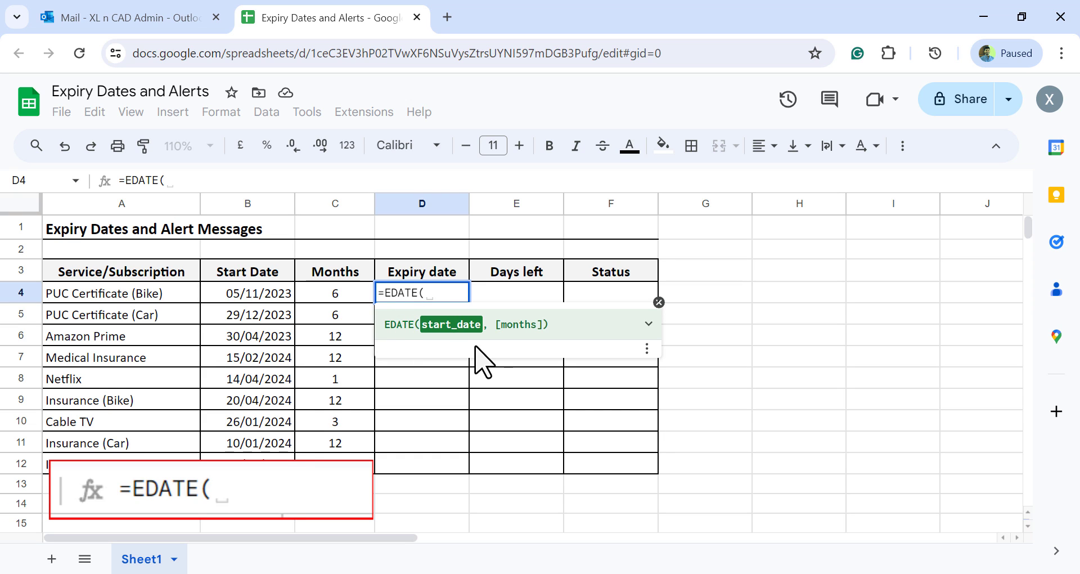
{"action": "left_click", "coordinate": [211, 293]}
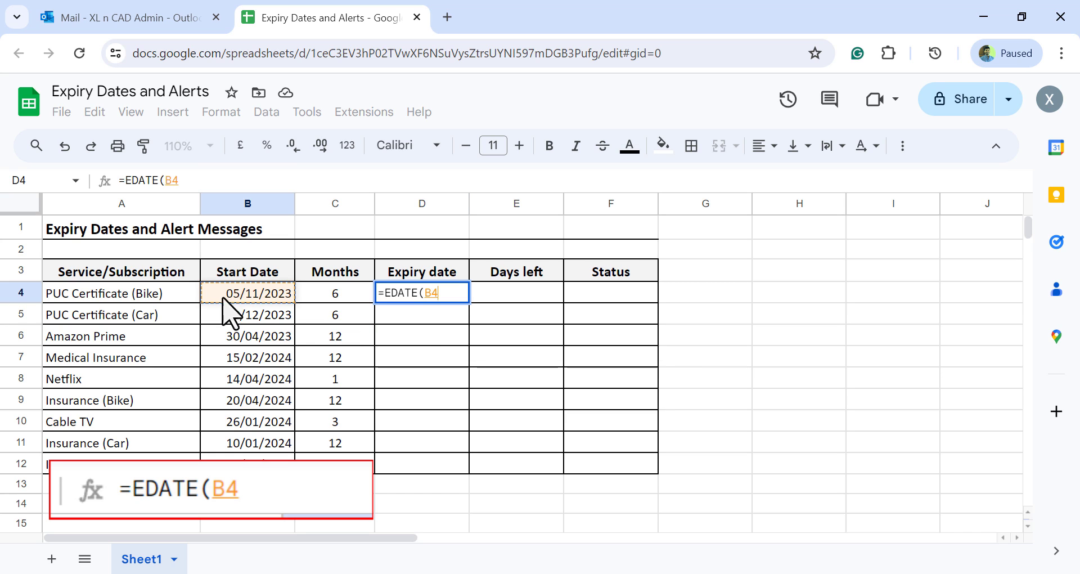
{"action": "type", "text": ","}
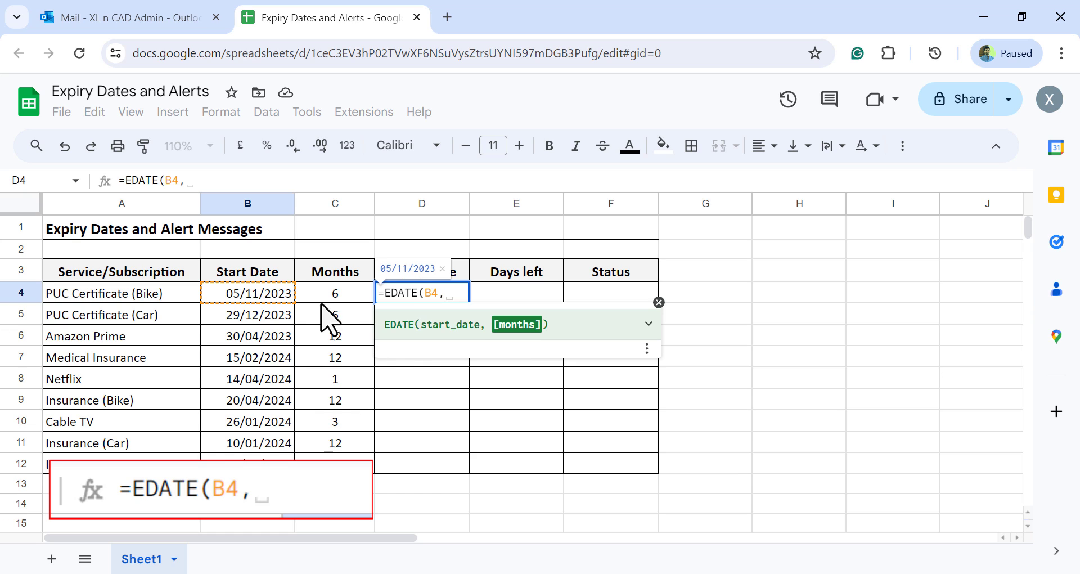
{"action": "left_click", "coordinate": [319, 290]}
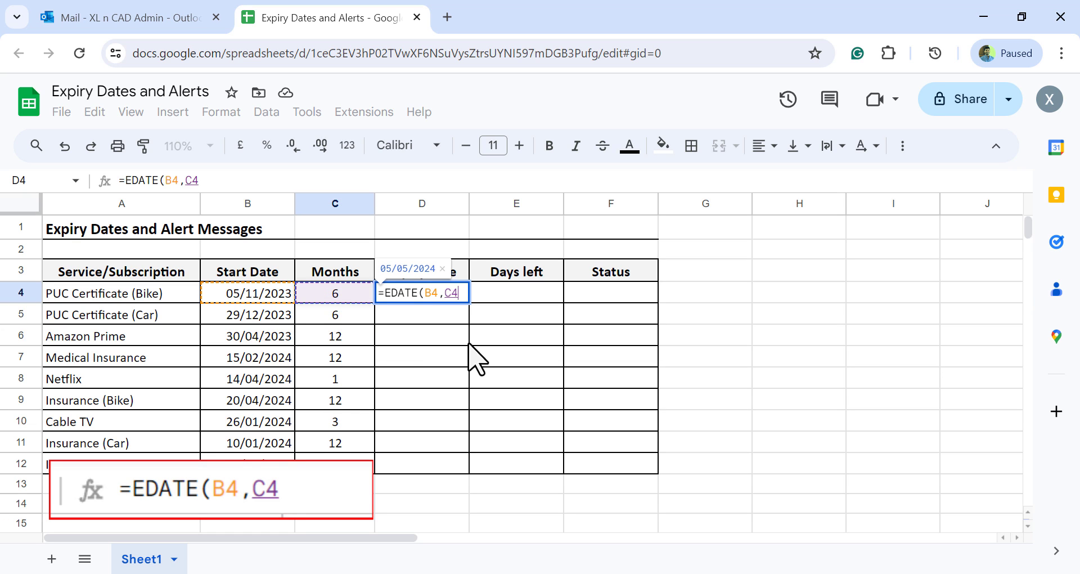
{"action": "type", "text": ")- "}
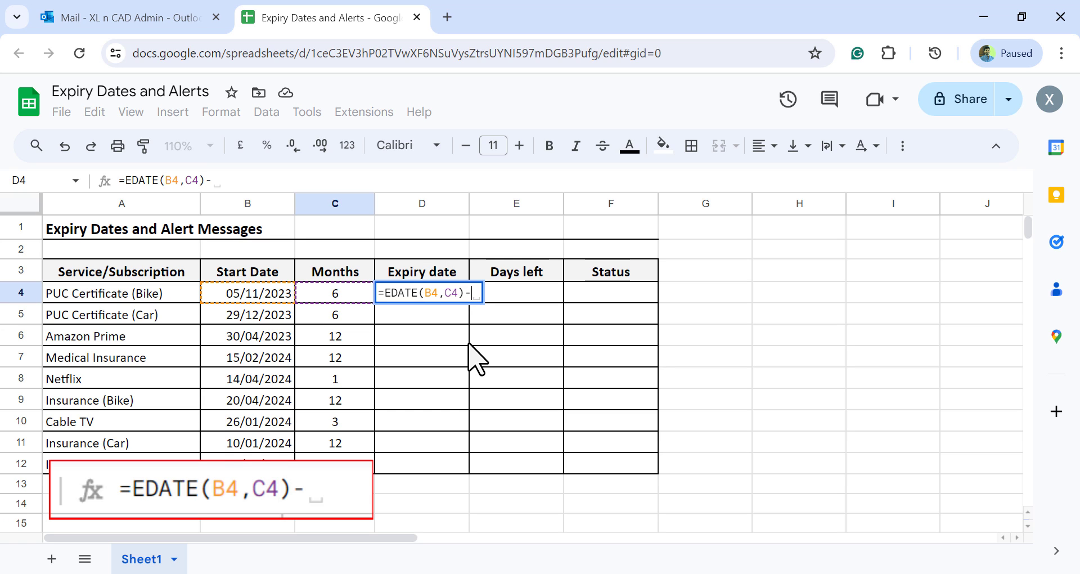
{"action": "type", "text": "1"}
{"action": "key", "text": "Return"}
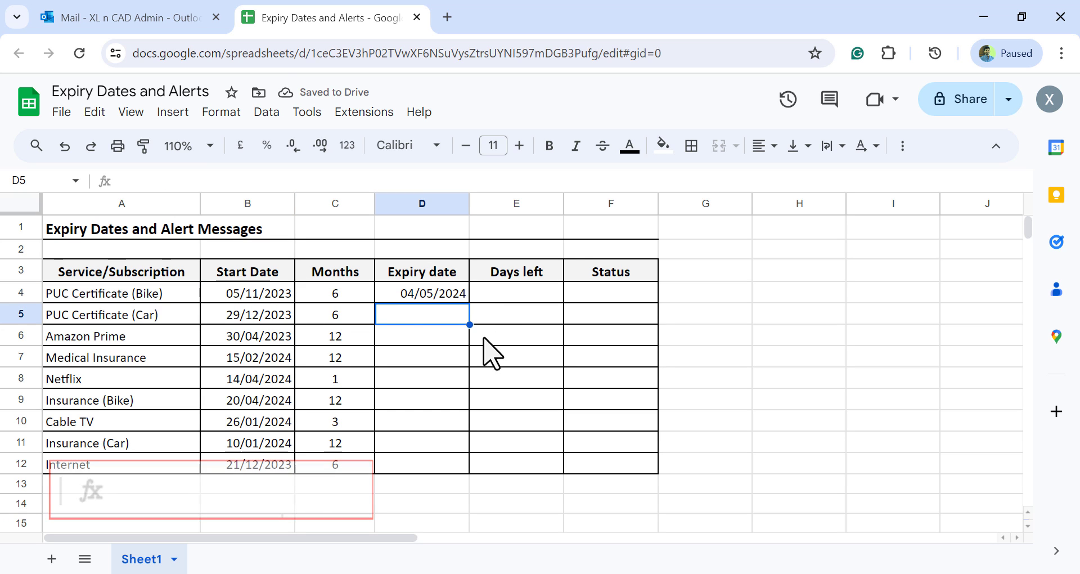
Review the formula in D4 and check today's date in the system calendar
{"action": "left_click", "coordinate": [441, 295]}
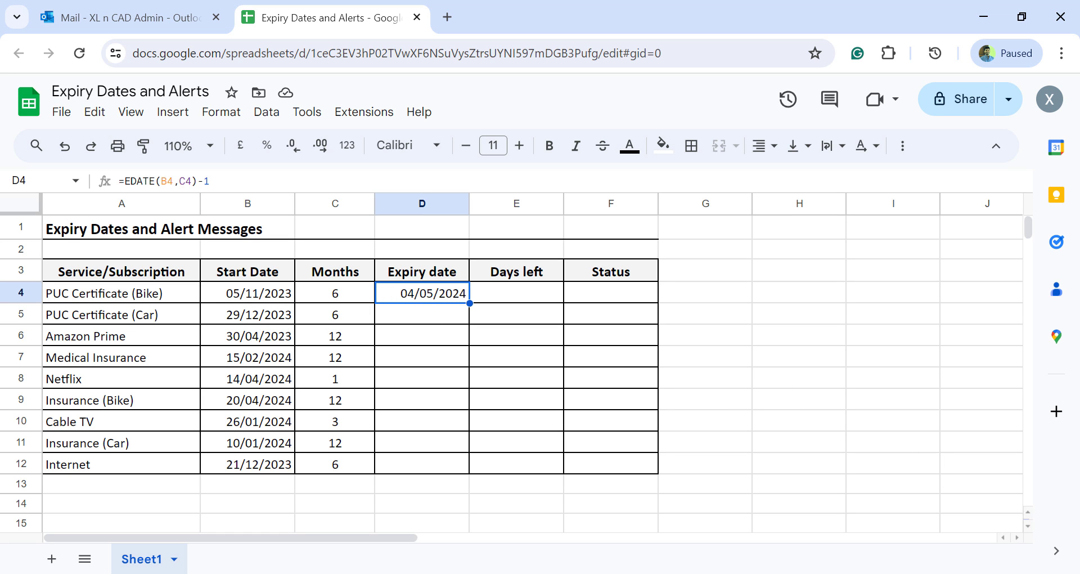
{"action": "left_click", "coordinate": [1005, 573]}
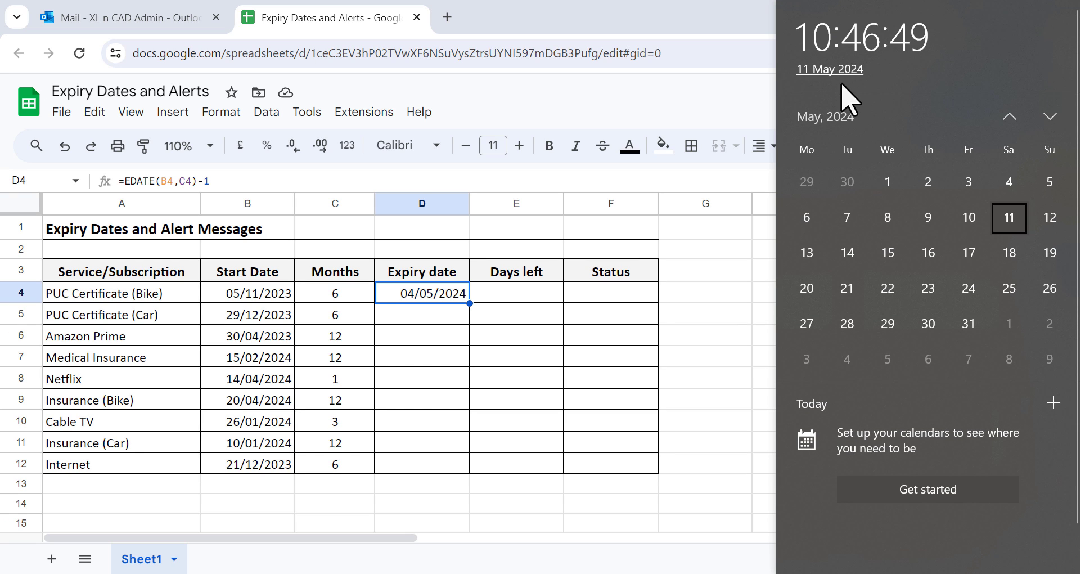
{"action": "left_click", "coordinate": [719, 333]}
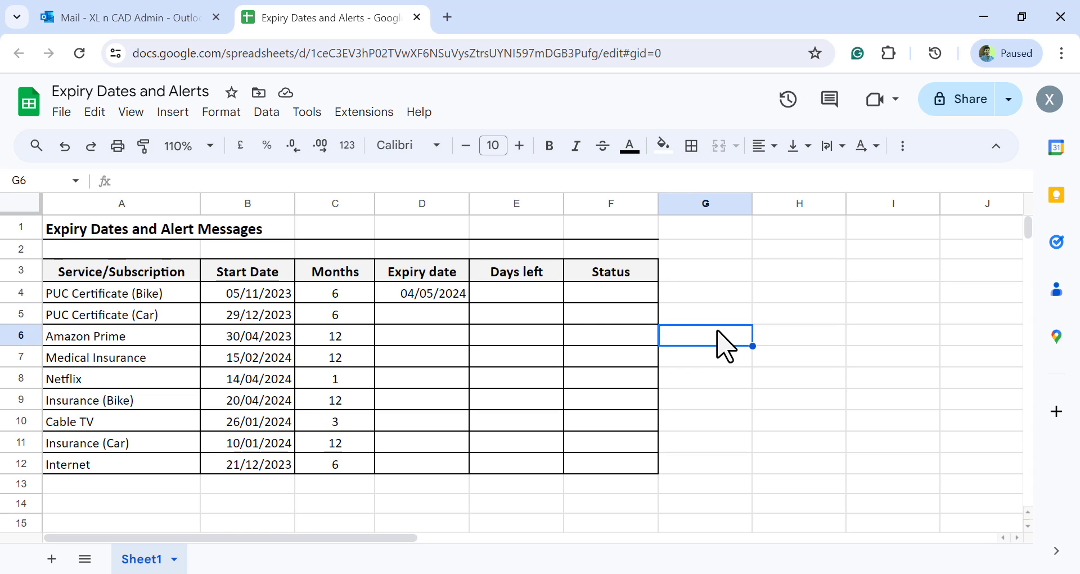
Calculate the days left in E4 with the formula =D4-TODAY(), hiding the automatic formula suggestion
{"action": "left_click", "coordinate": [521, 292]}
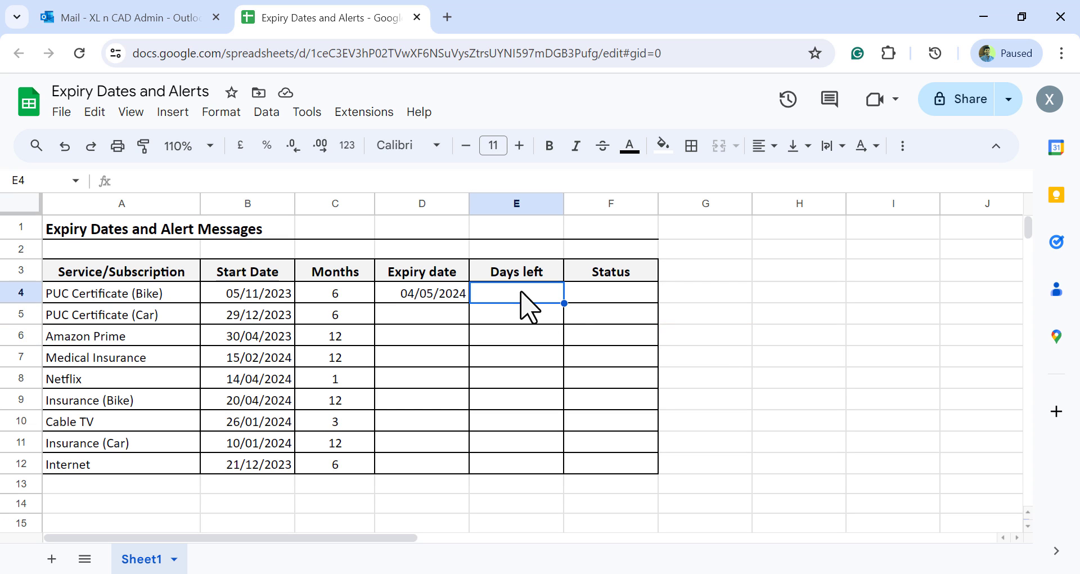
{"action": "type", "text": "="}
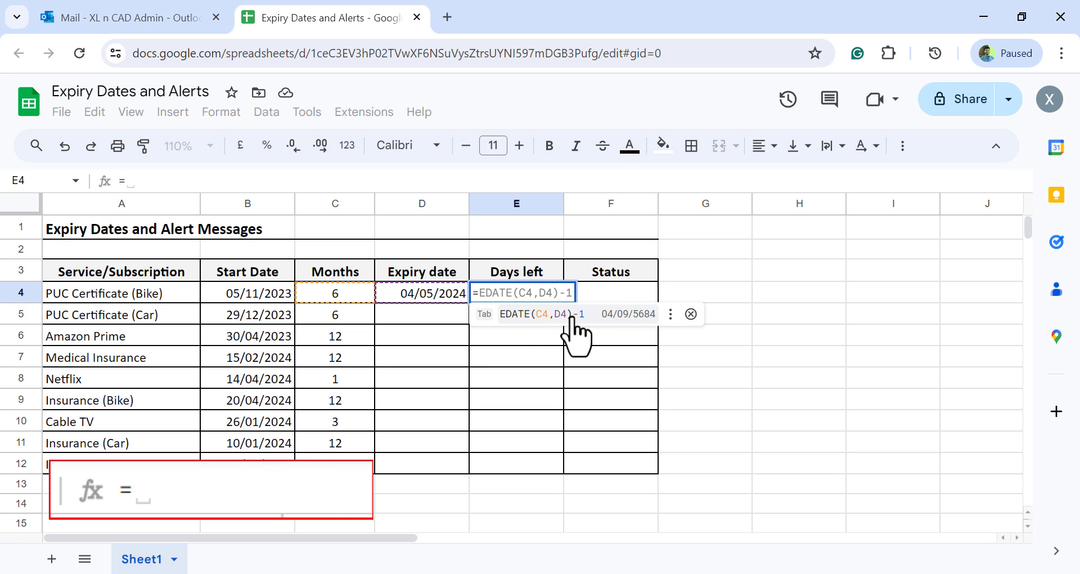
{"action": "left_click", "coordinate": [691, 314]}
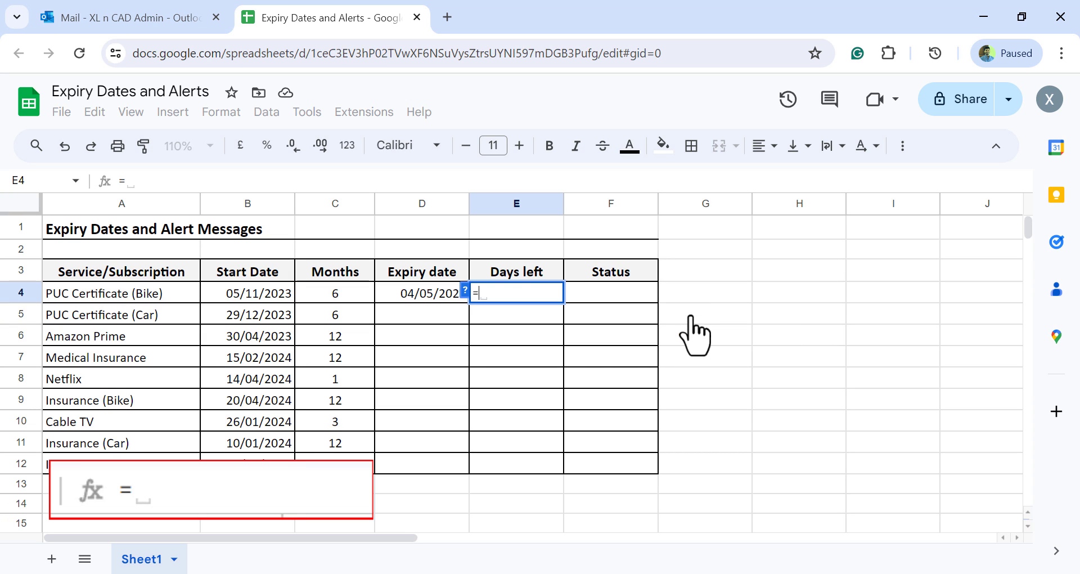
{"action": "left_click", "coordinate": [393, 295]}
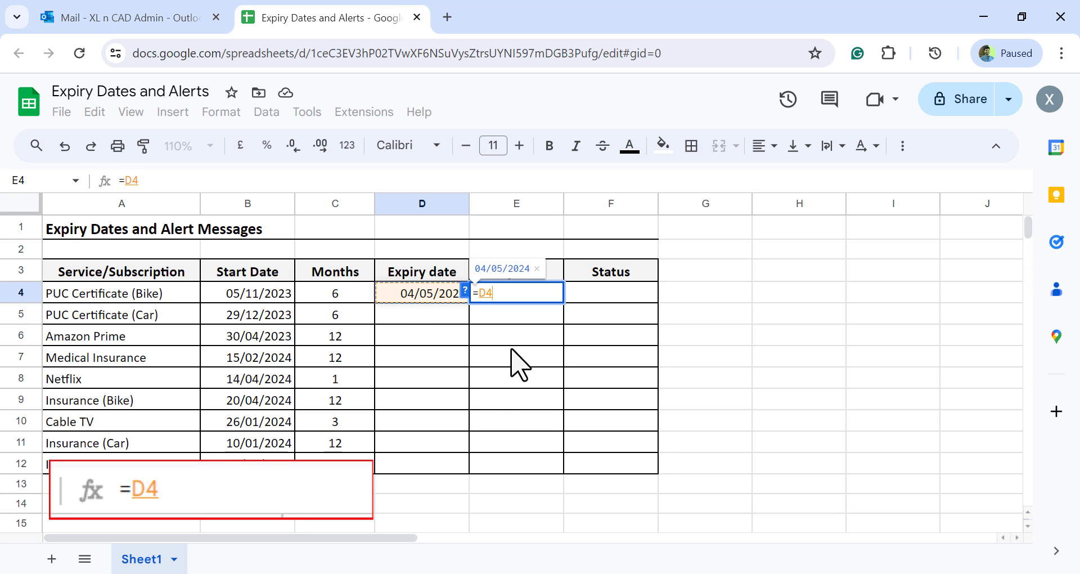
{"action": "type", "text": "-"}
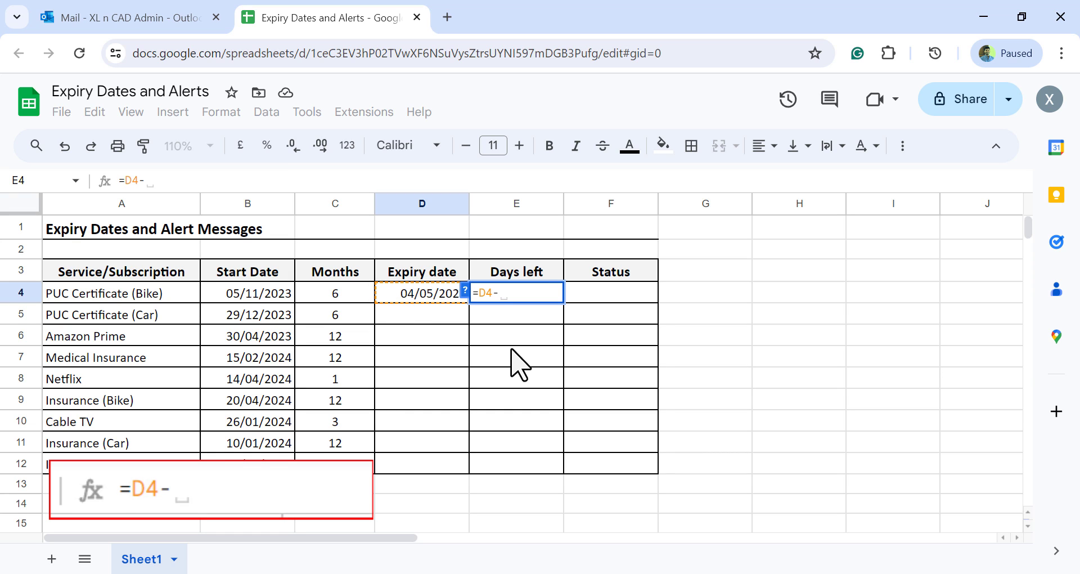
{"action": "type", "text": "TOD"}
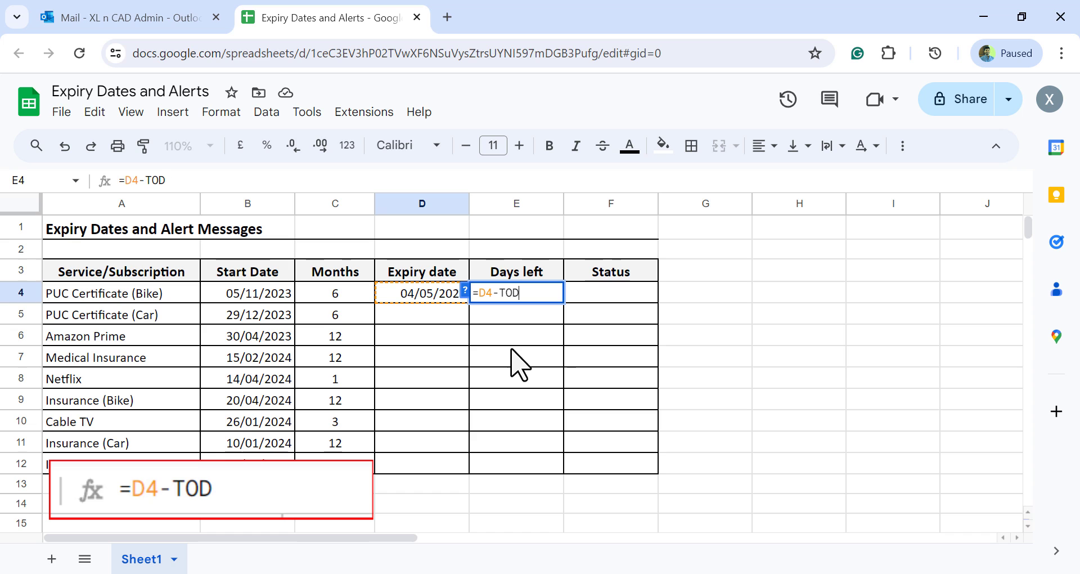
{"action": "type", "text": "AY()"}
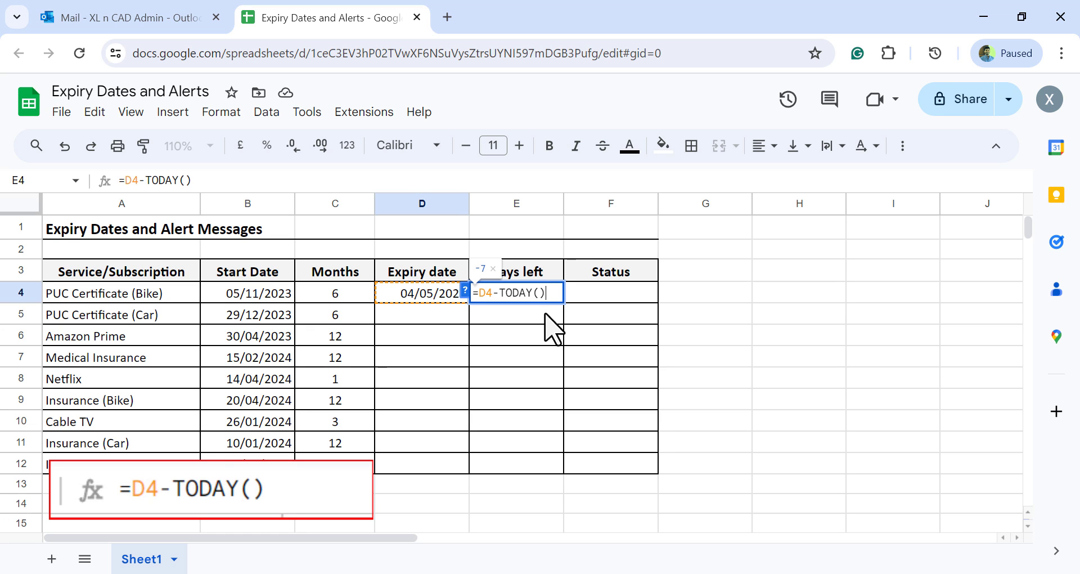
{"action": "key", "text": "Return"}
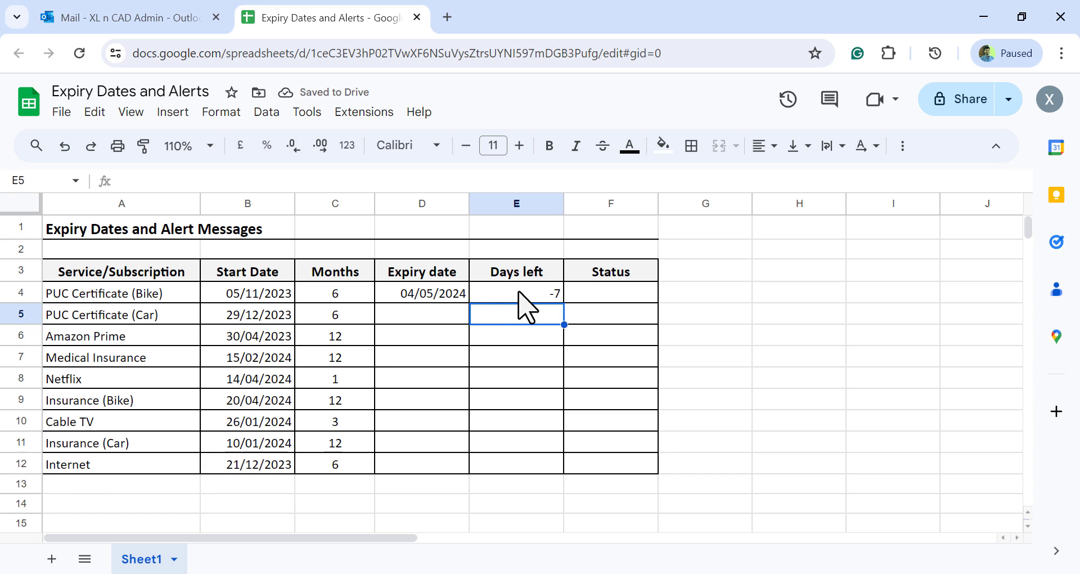
Center-align the days-left value in E4 horizontally
{"action": "left_click", "coordinate": [534, 293]}
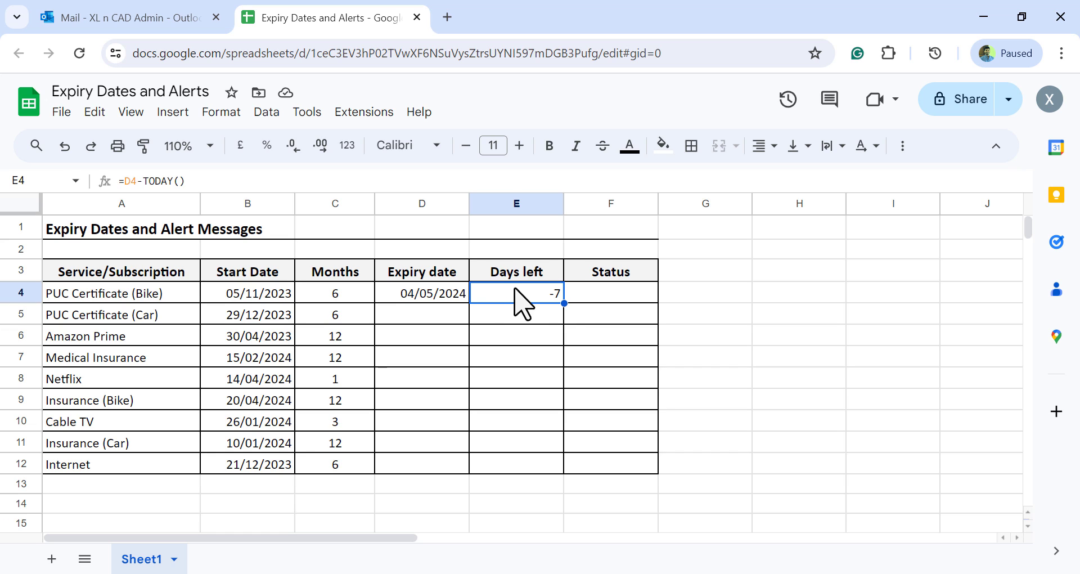
{"action": "left_click", "coordinate": [763, 146]}
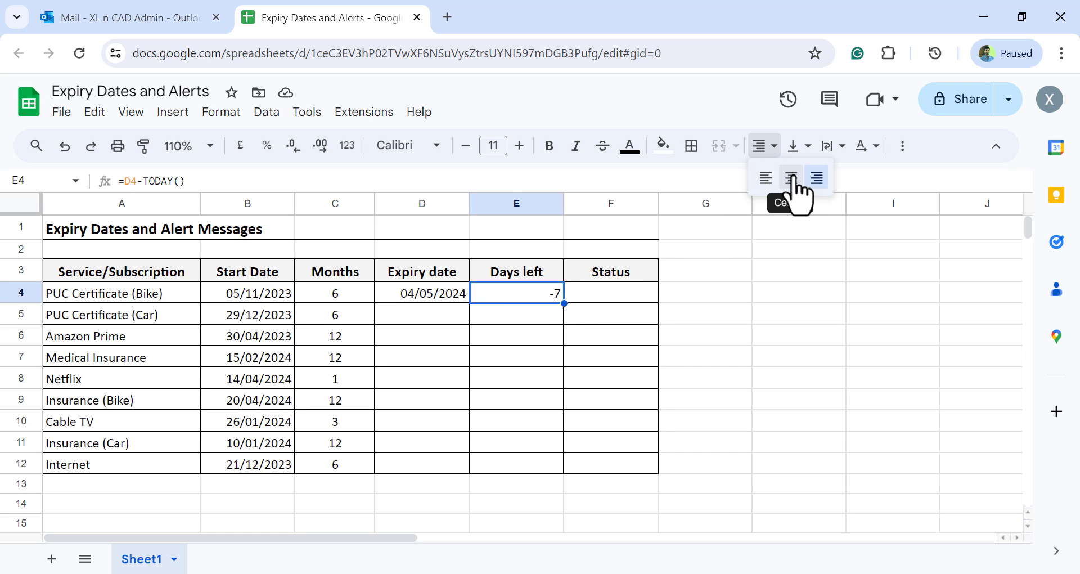
{"action": "left_click", "coordinate": [792, 184]}
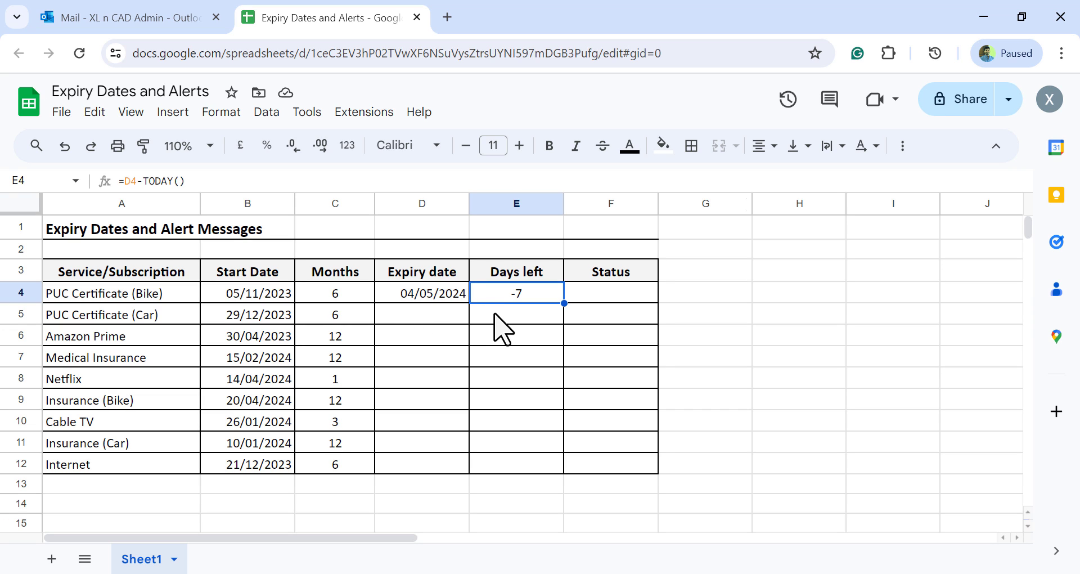
Copy the expiry date and days left formulas from D4:E4 down through row 12
{"action": "left_click", "coordinate": [436, 305]}
{"action": "left_click_drag", "start_coordinate": [436, 306], "coordinate": [508, 304]}
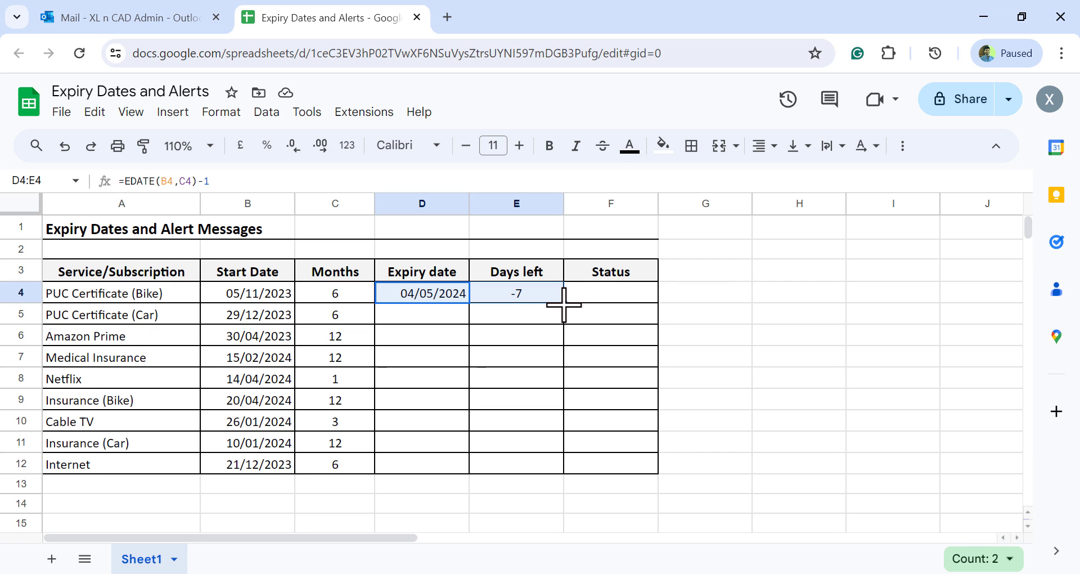
{"action": "left_click_drag", "start_coordinate": [564, 305], "coordinate": [564, 316]}
{"action": "left_click", "coordinate": [415, 319]}
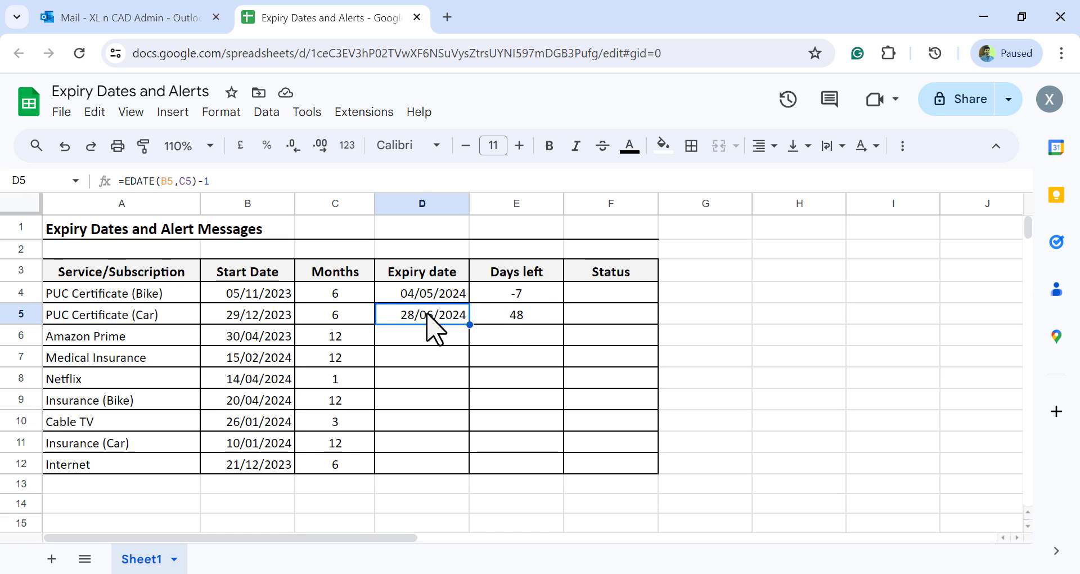
{"action": "left_click_drag", "start_coordinate": [433, 314], "coordinate": [508, 315]}
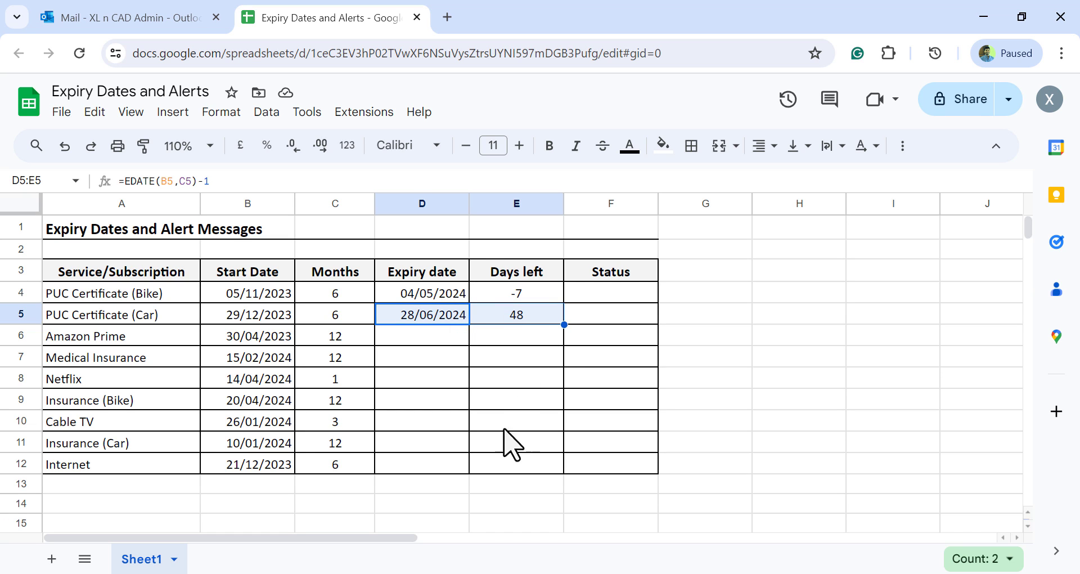
{"action": "left_click_drag", "start_coordinate": [564, 325], "coordinate": [562, 472]}
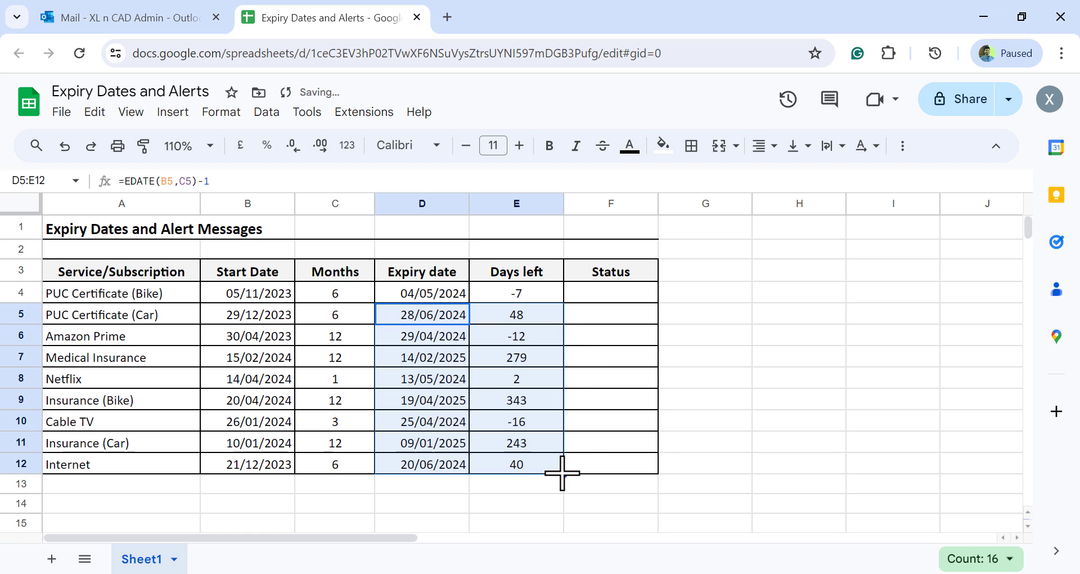
{"action": "left_click", "coordinate": [137, 401]}
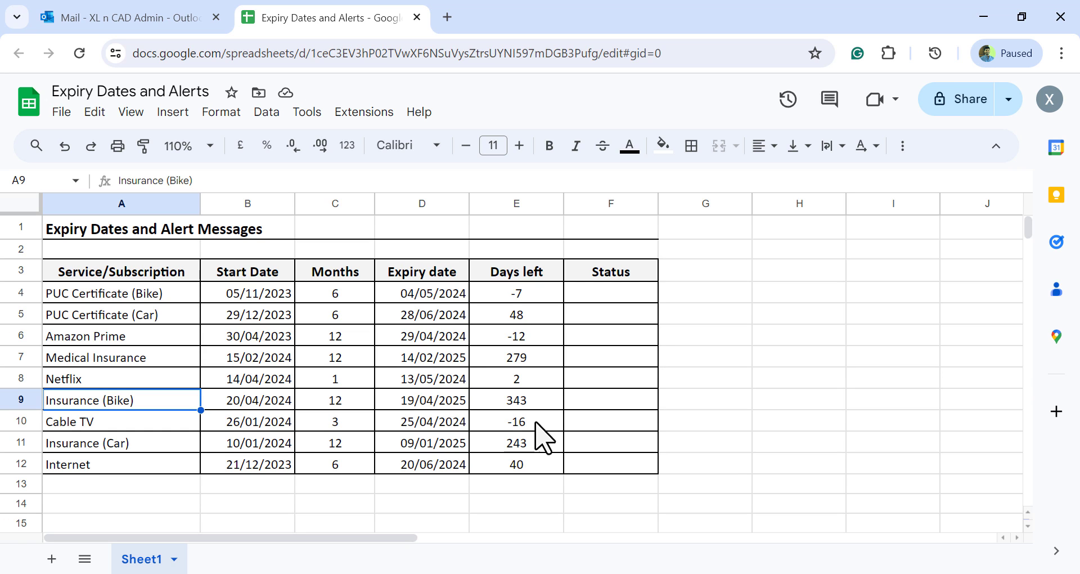
Begin the status formula in F4 with an IF test that returns "Expired" when E4<=0
{"action": "left_click", "coordinate": [547, 295]}
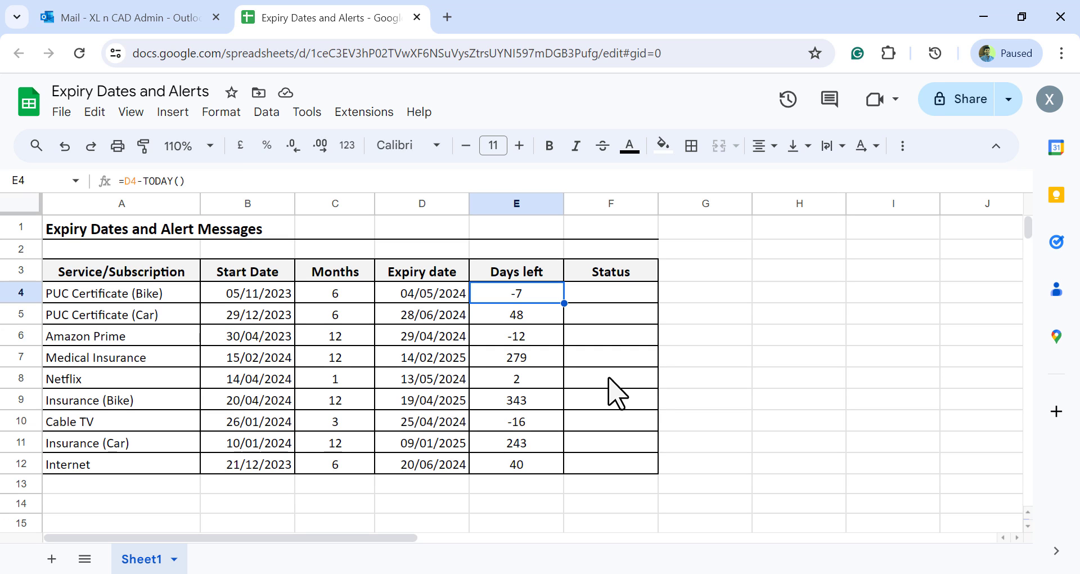
{"action": "left_click", "coordinate": [607, 291]}
{"action": "key", "text": "Return"}
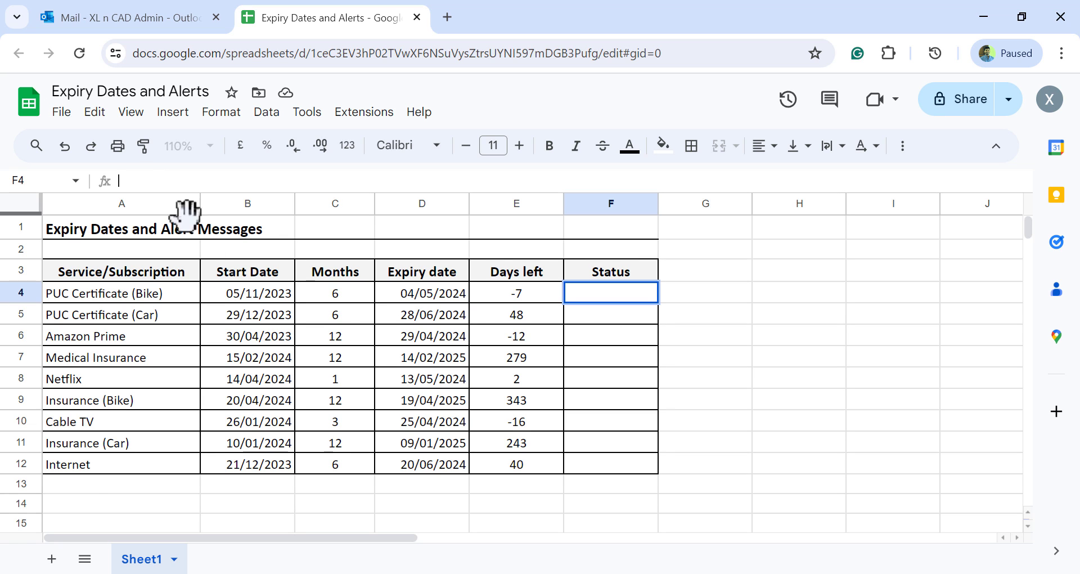
{"action": "type", "text": "=I"}
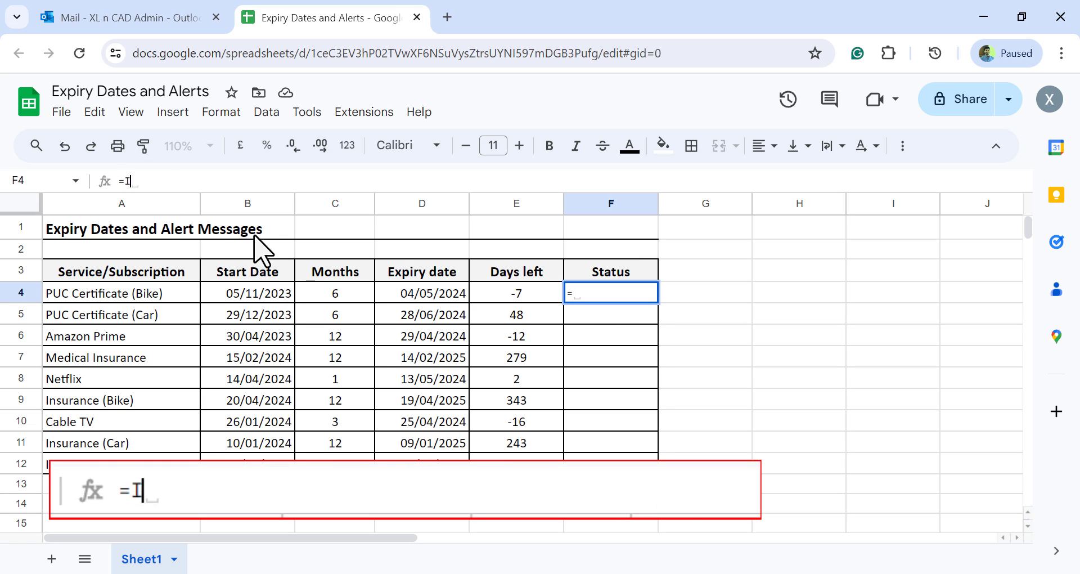
{"action": "type", "text": "F("}
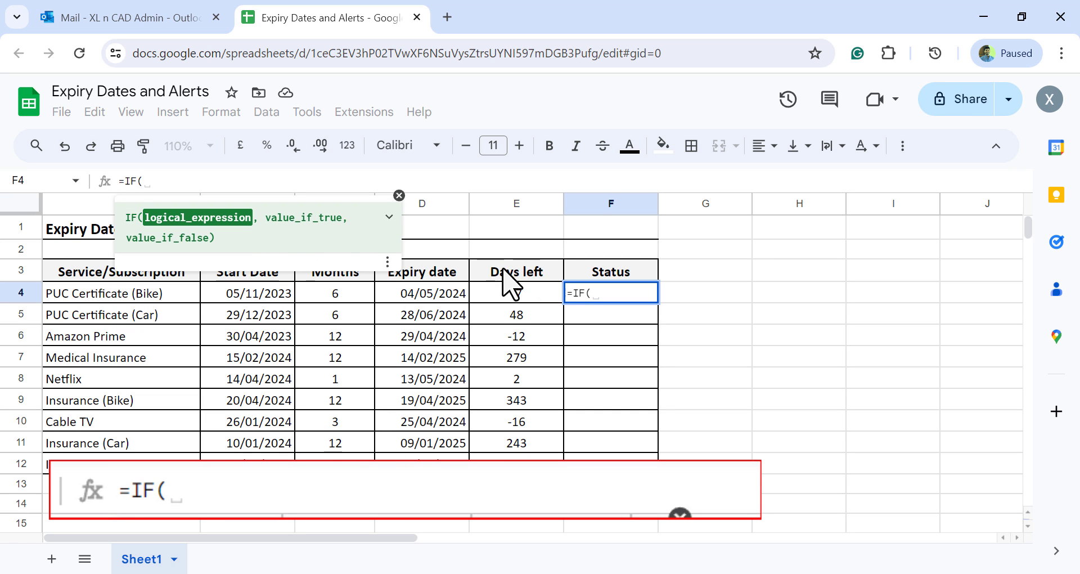
{"action": "left_click", "coordinate": [495, 291]}
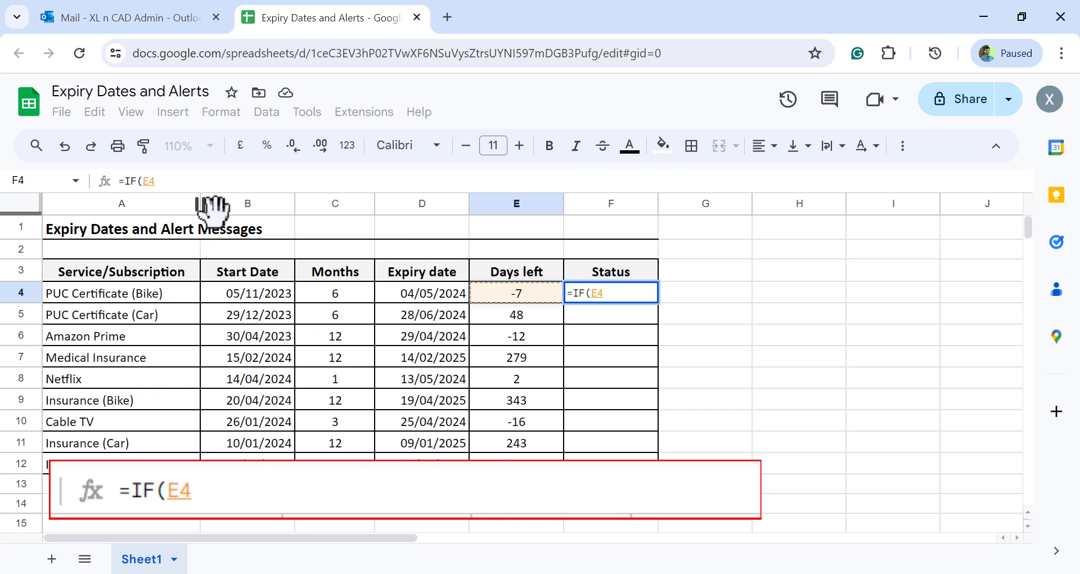
{"action": "type", "text": "<=0"}
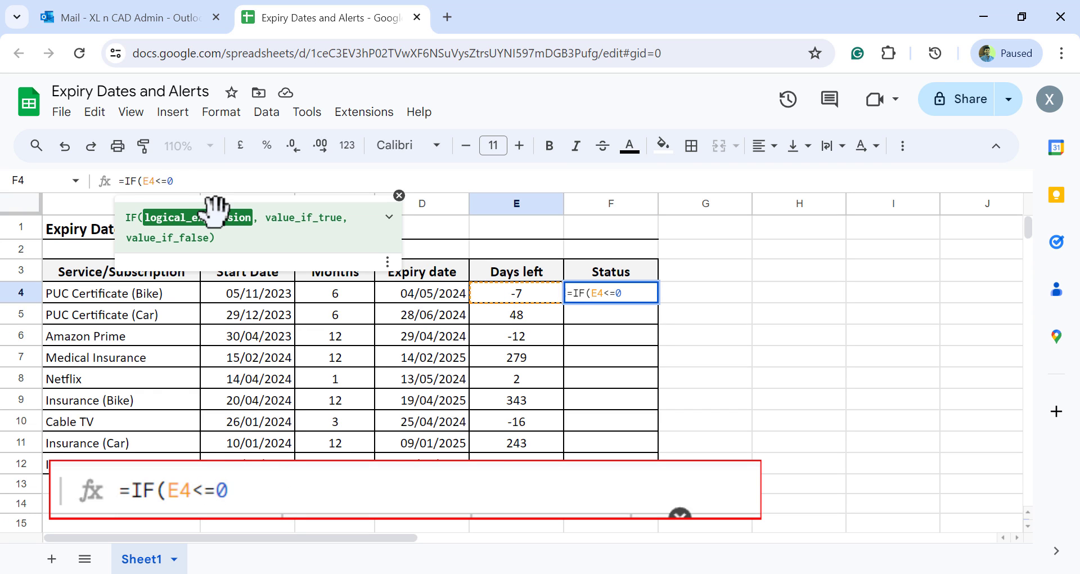
{"action": "type", "text": ","}
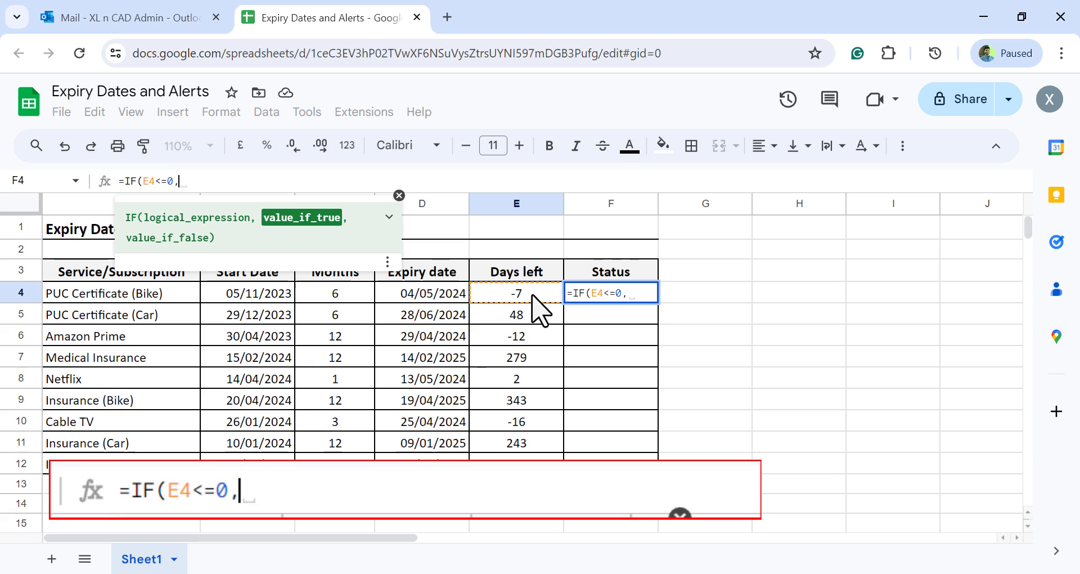
{"action": "type", "text": "\""}
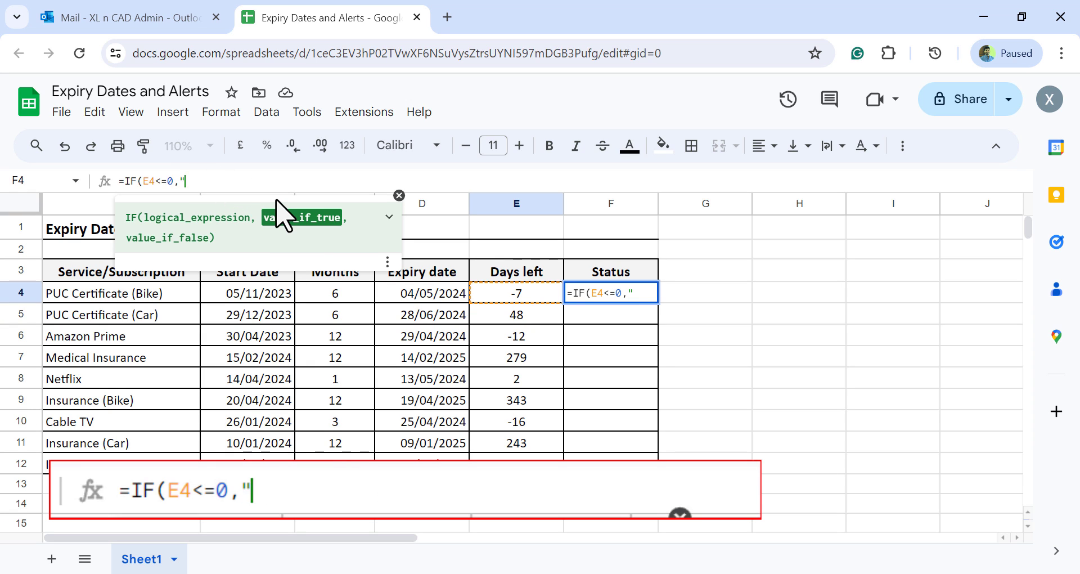
{"action": "type", "text": "Exp"}
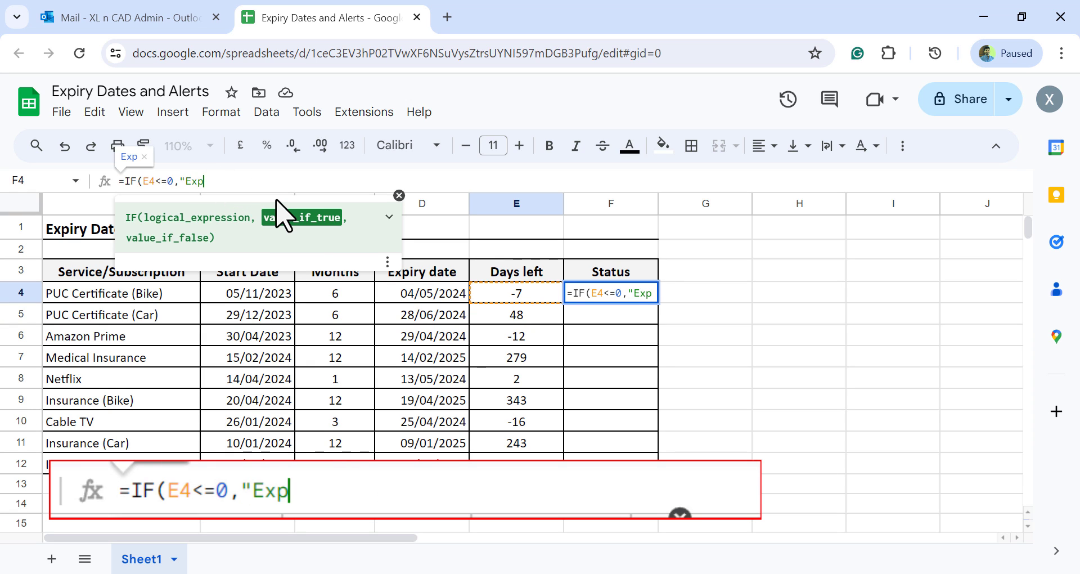
{"action": "type", "text": "ired\""}
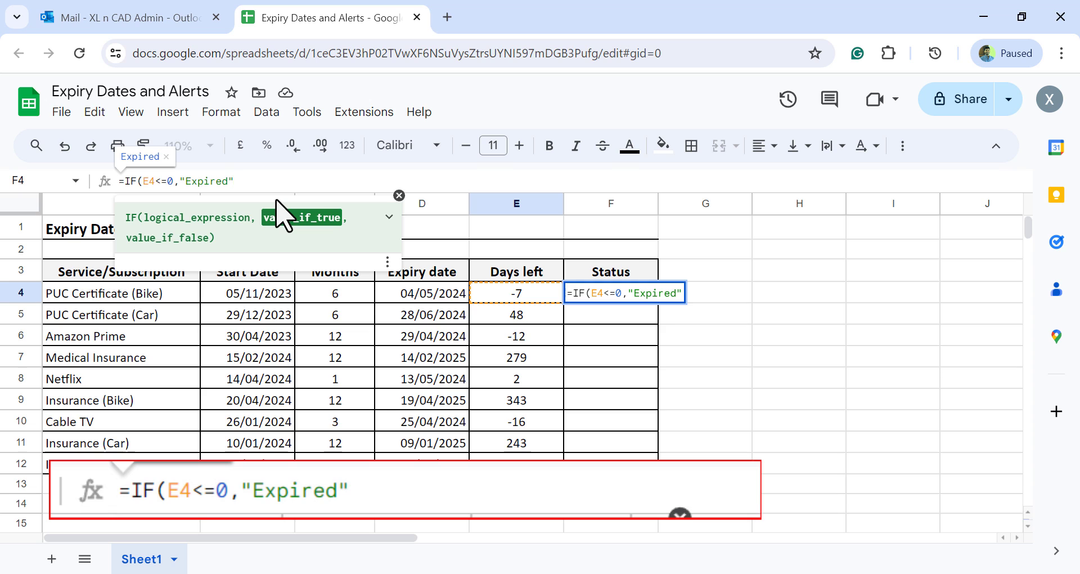
{"action": "type", "text": ","}
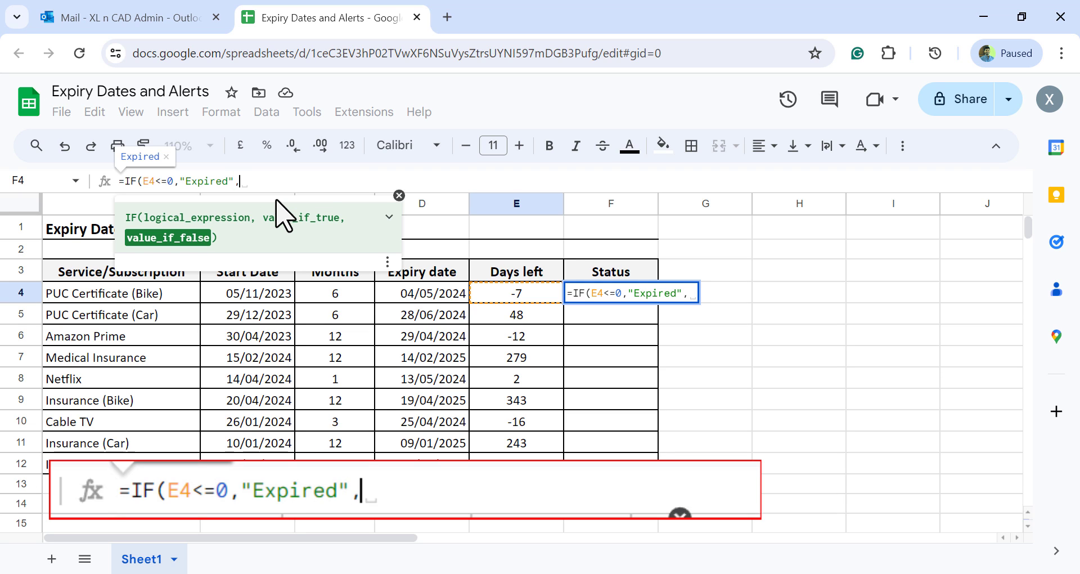
{"action": "type", "text": "IF"}
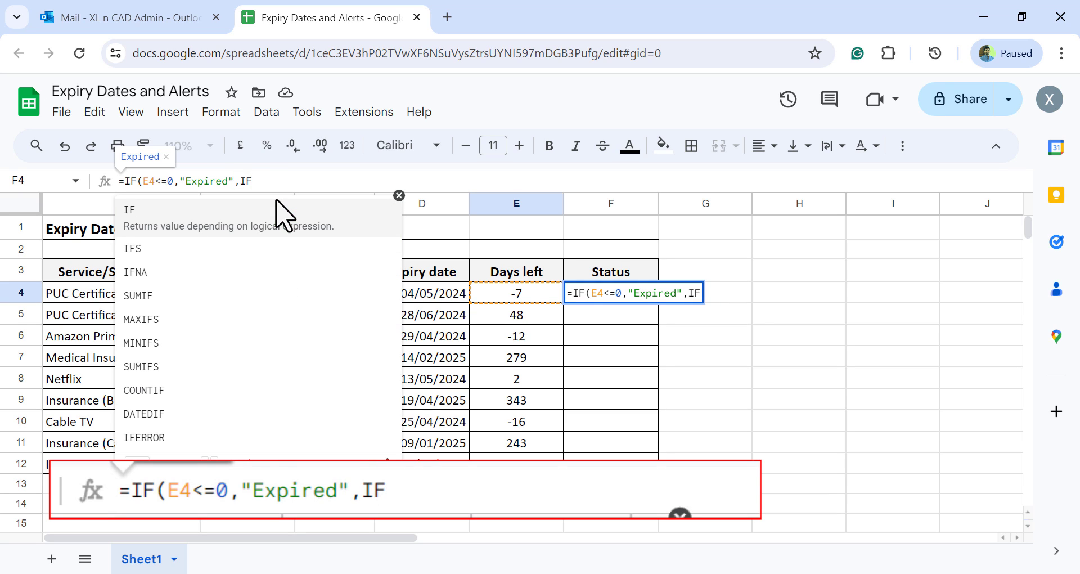
{"action": "type", "text": "("}
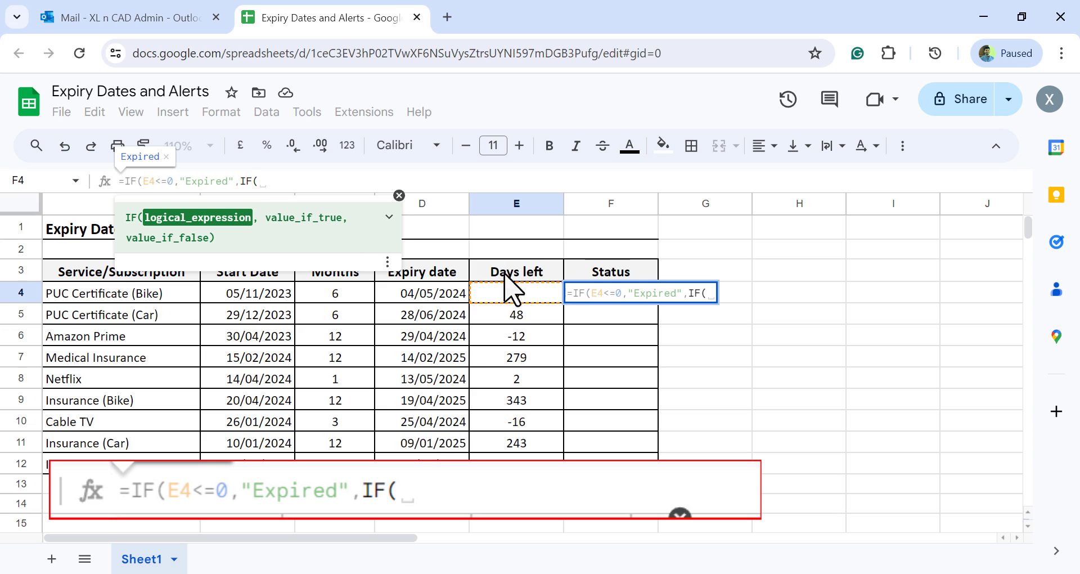
Complete the F4 formula with a nested IF returning "Expiring soon" when E4<=7 and an empty string otherwise
{"action": "left_click", "coordinate": [488, 293]}
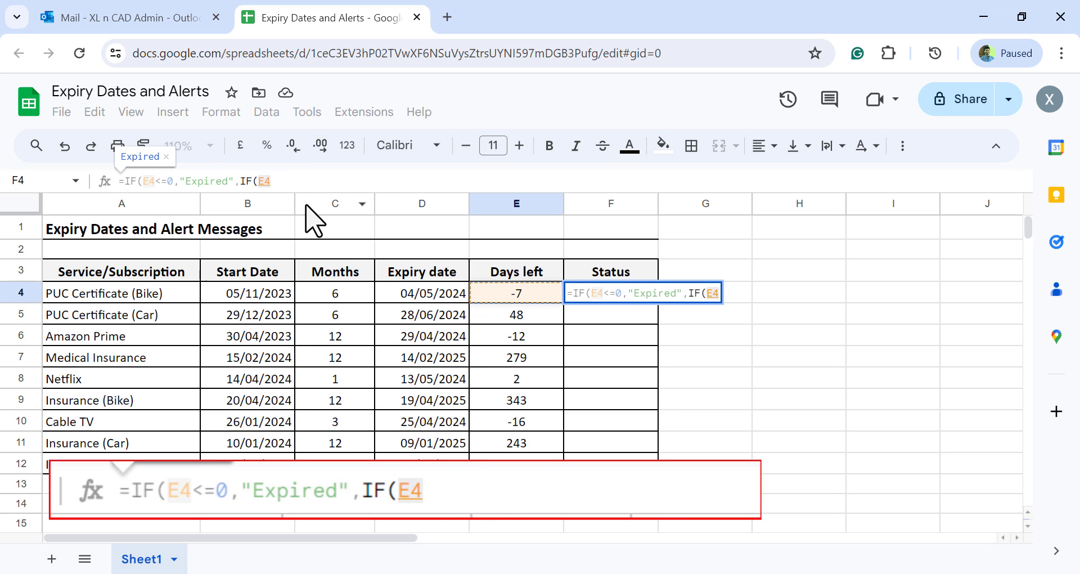
{"action": "type", "text": "<=7"}
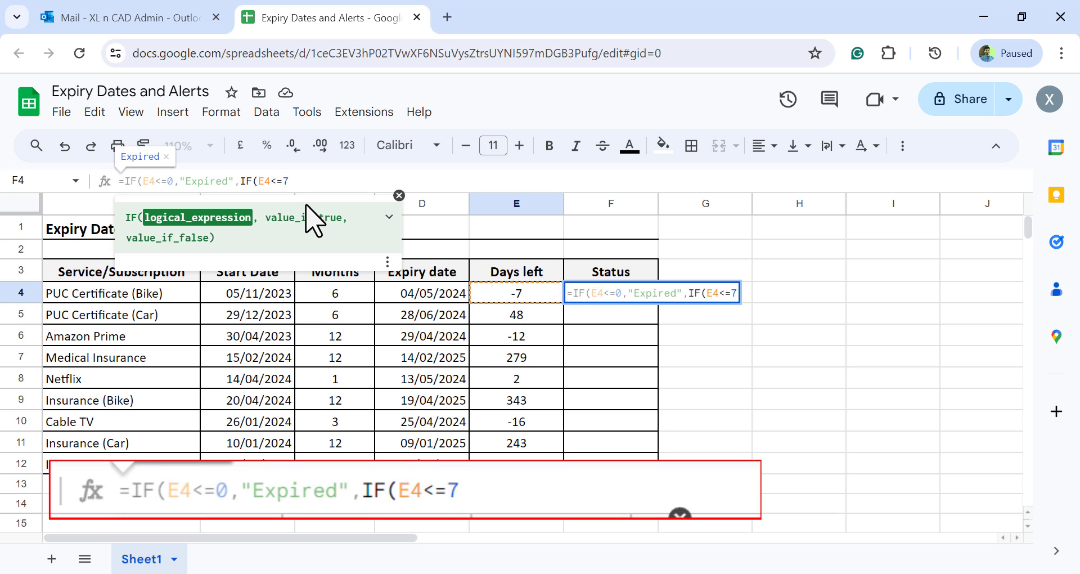
{"action": "type", "text": ","}
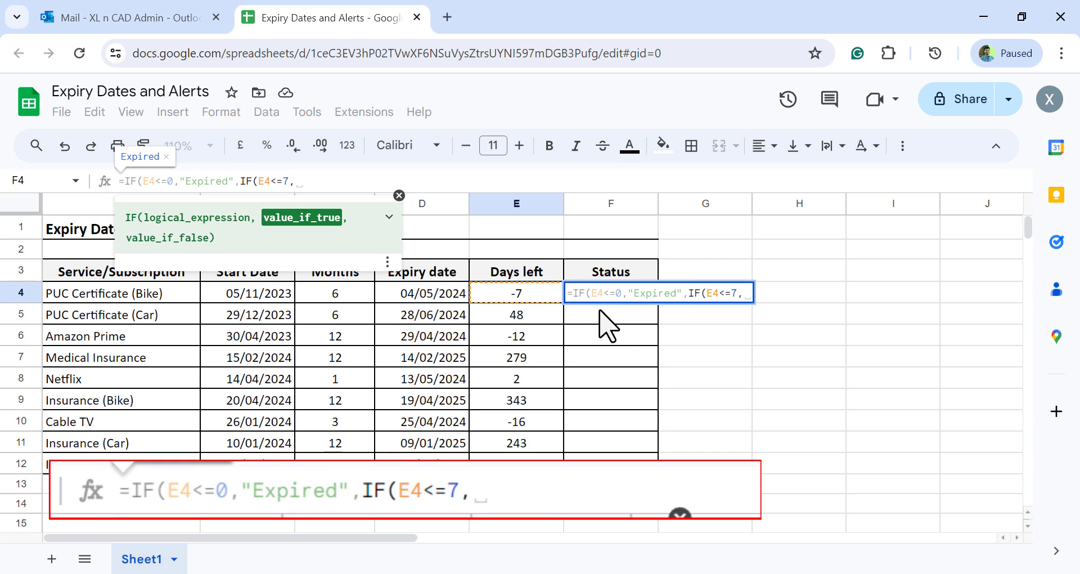
{"action": "type", "text": "\""}
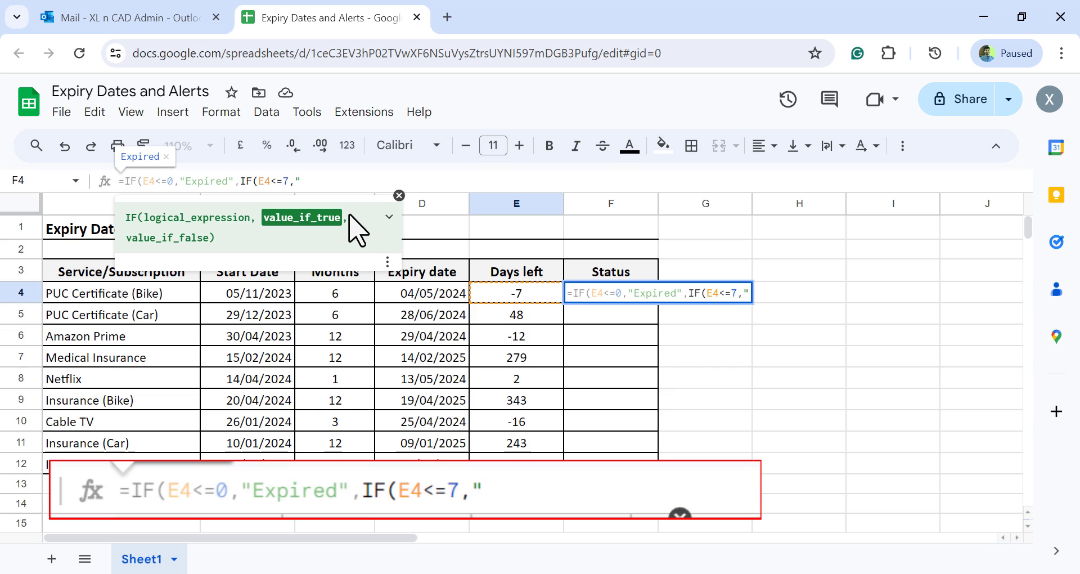
{"action": "type", "text": "Exp"}
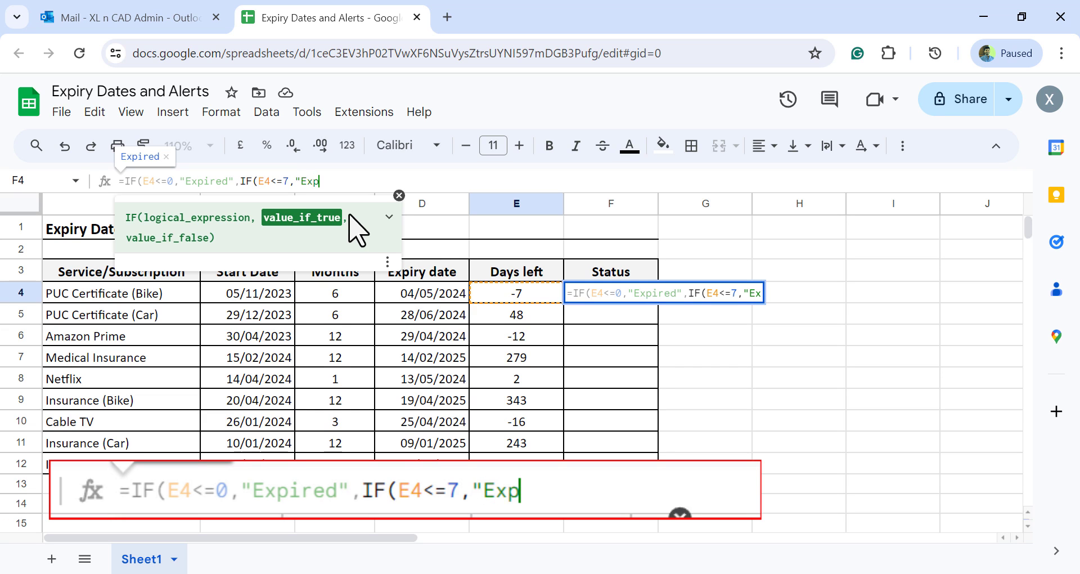
{"action": "type", "text": "iring s"}
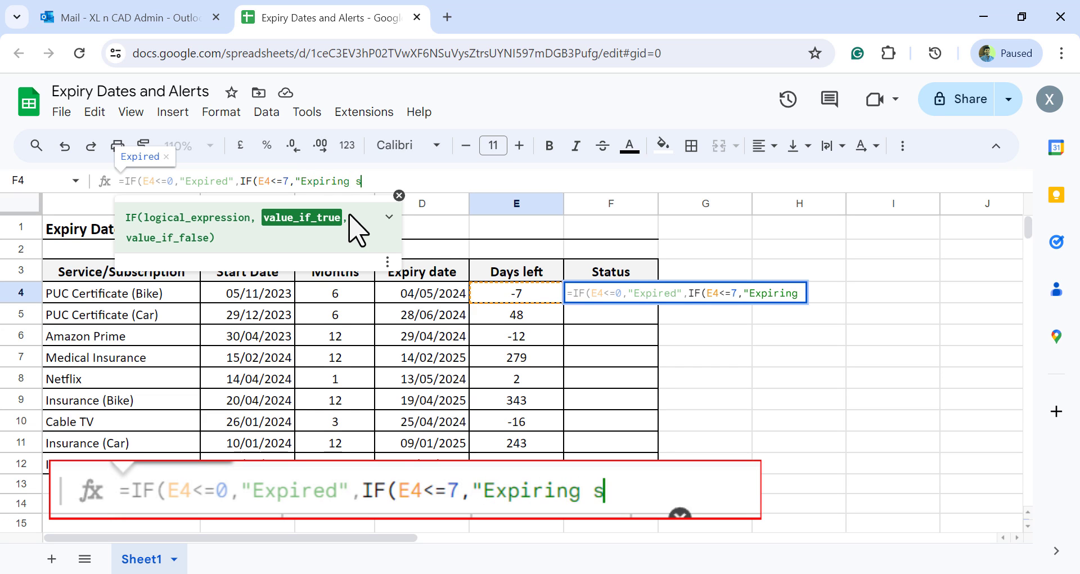
{"action": "type", "text": "oon\""}
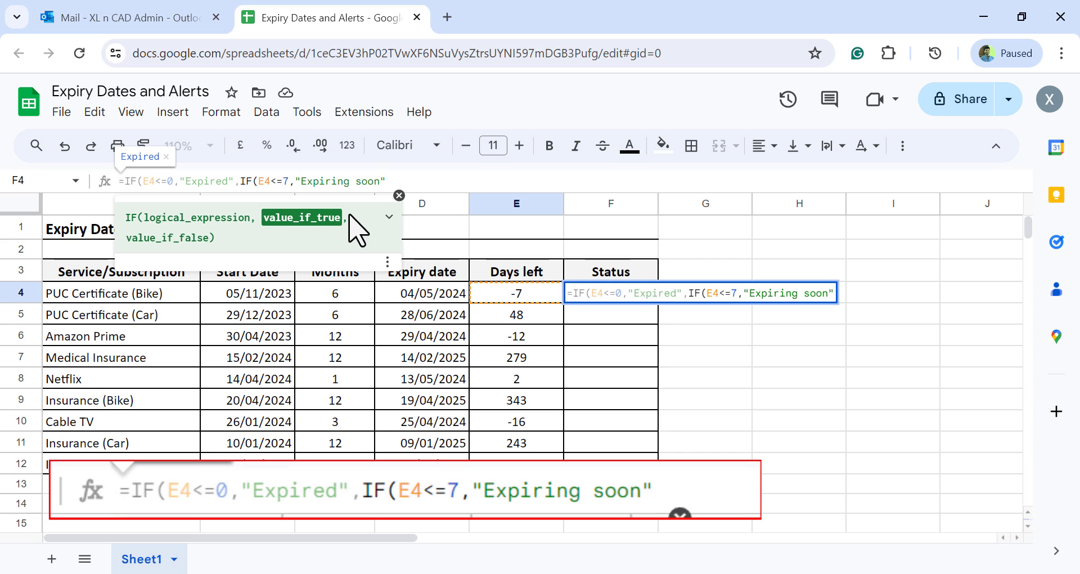
{"action": "type", "text": ",\"\""}
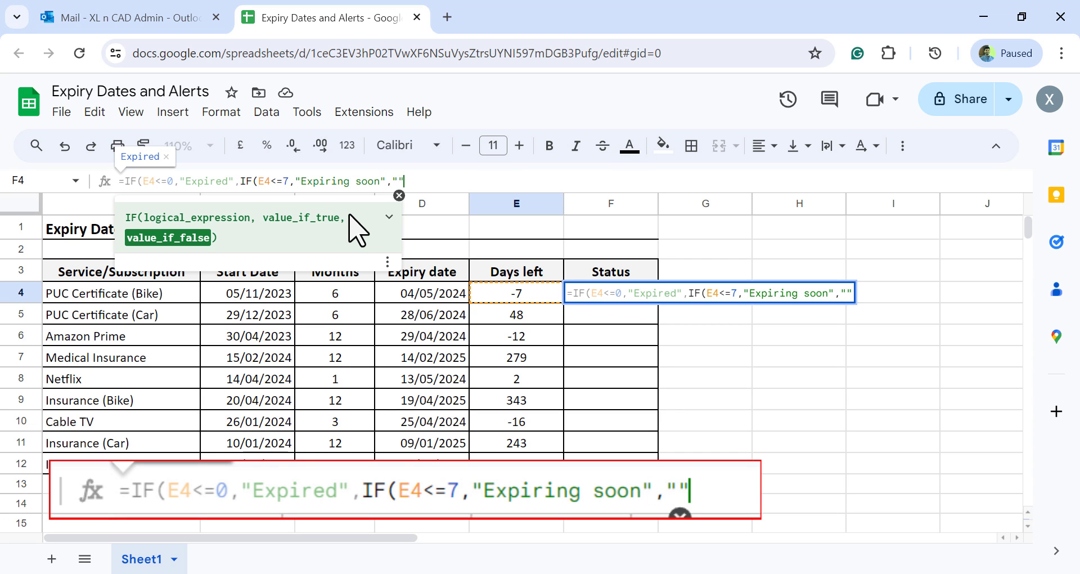
{"action": "type", "text": "))"}
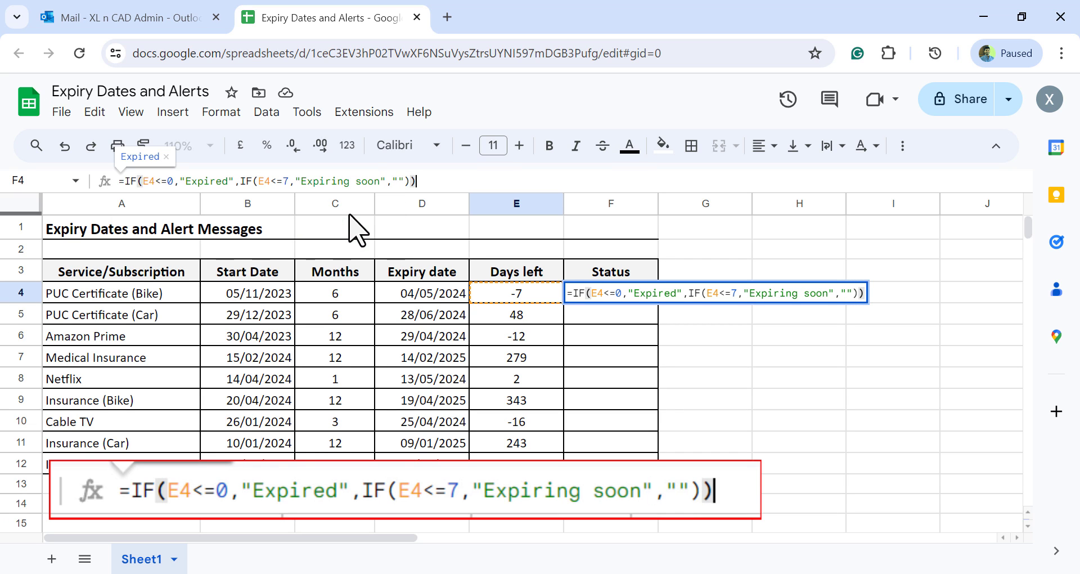
{"action": "key", "text": "Return"}
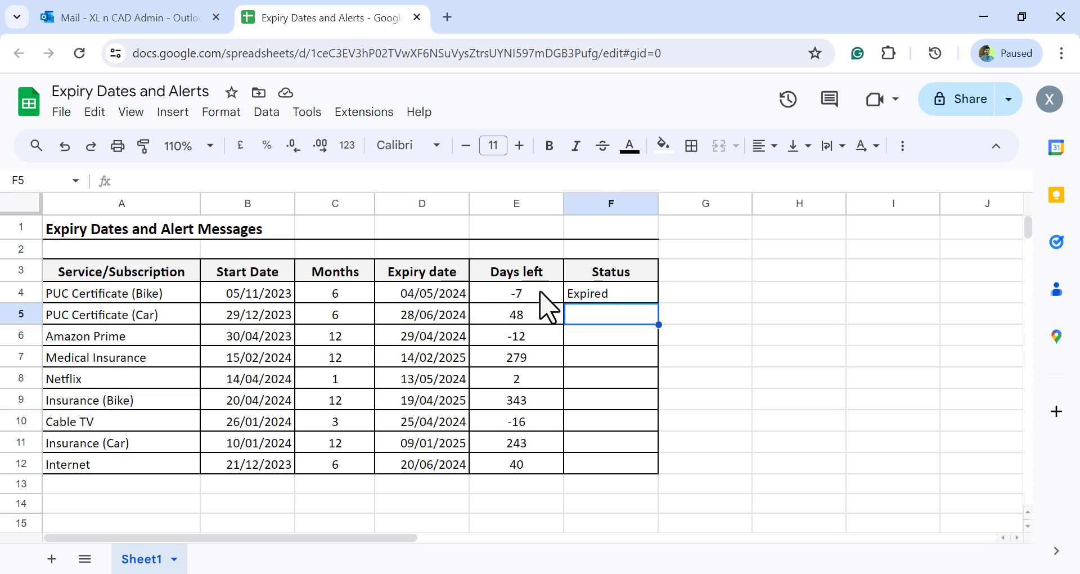
Change the PUC Certificate (Bike) start date in B4 to 25/11/2023
{"action": "left_click", "coordinate": [250, 295]}
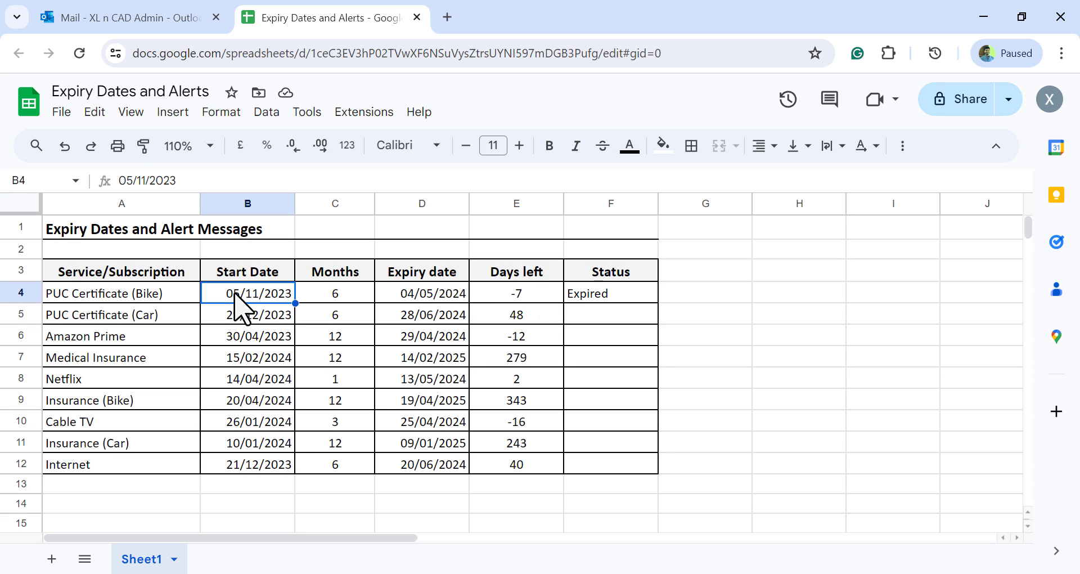
{"action": "double_click", "coordinate": [128, 180]}
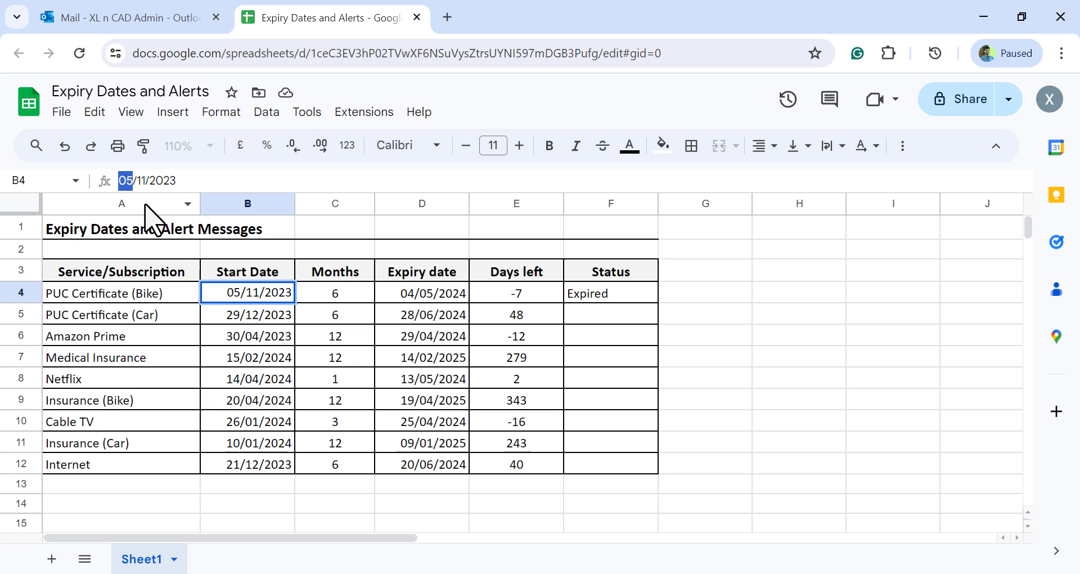
{"action": "type", "text": "25"}
{"action": "key", "text": "Return"}
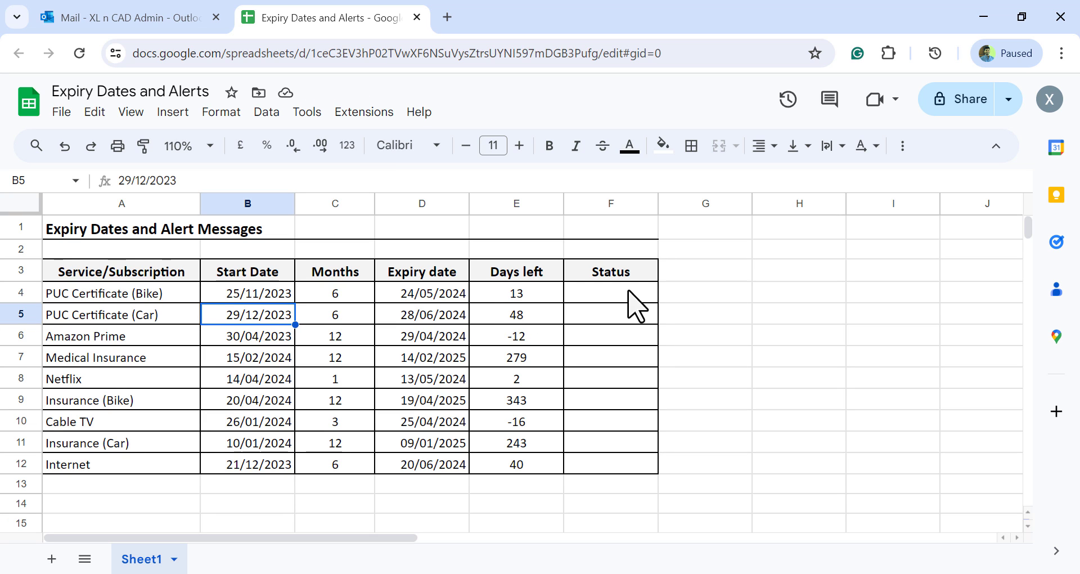
Set the PUC Certificate (Bike) start date in B4 to 16/11/2023
{"action": "left_click", "coordinate": [255, 295]}
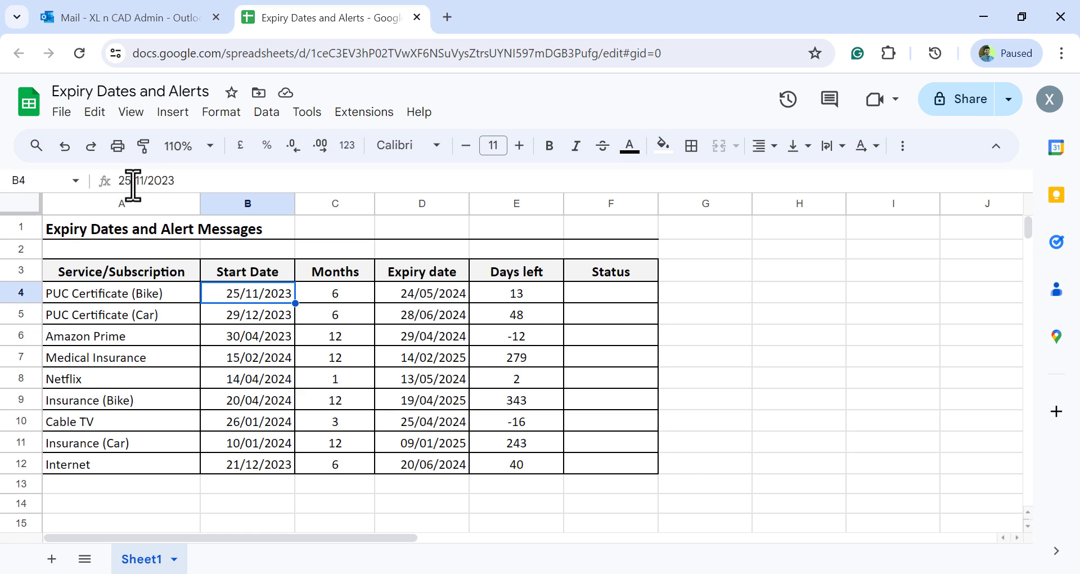
{"action": "left_click_drag", "start_coordinate": [135, 181], "coordinate": [119, 180]}
{"action": "type", "text": "16/"}
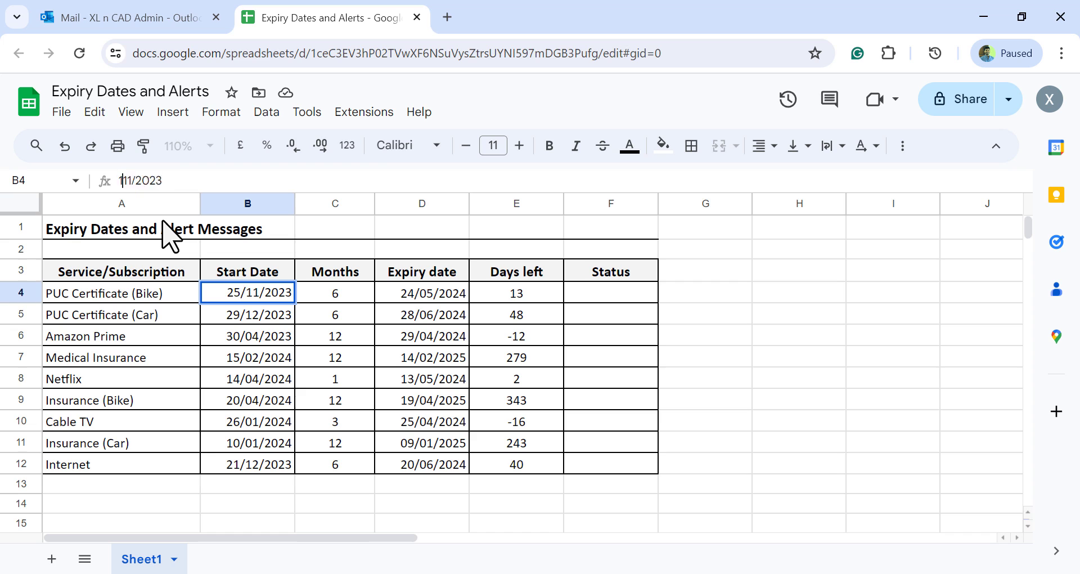
{"action": "key", "text": "Return"}
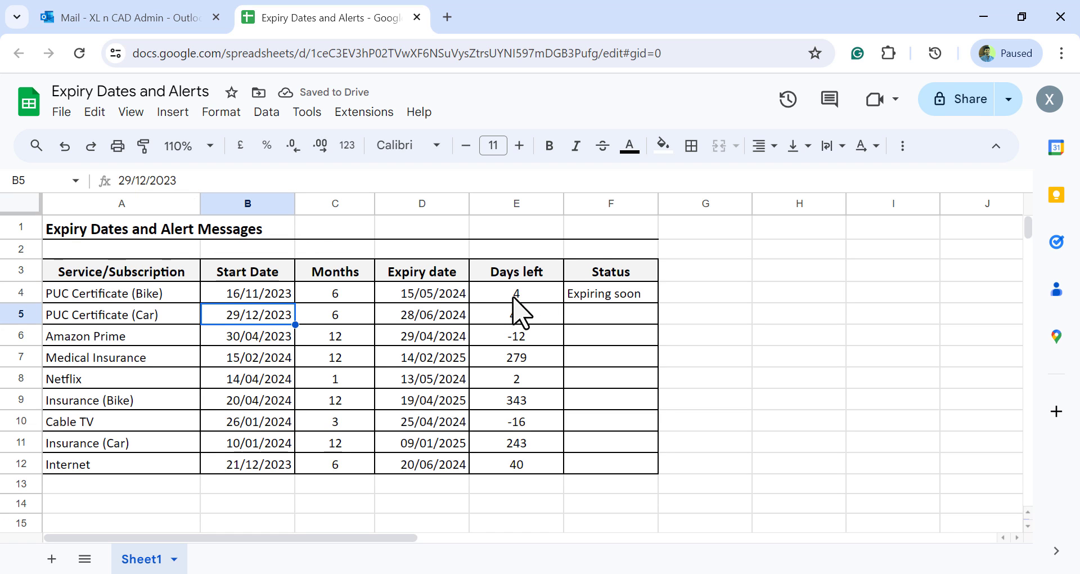
Copy the status formula from F4 down through F12
{"action": "left_click", "coordinate": [620, 298]}
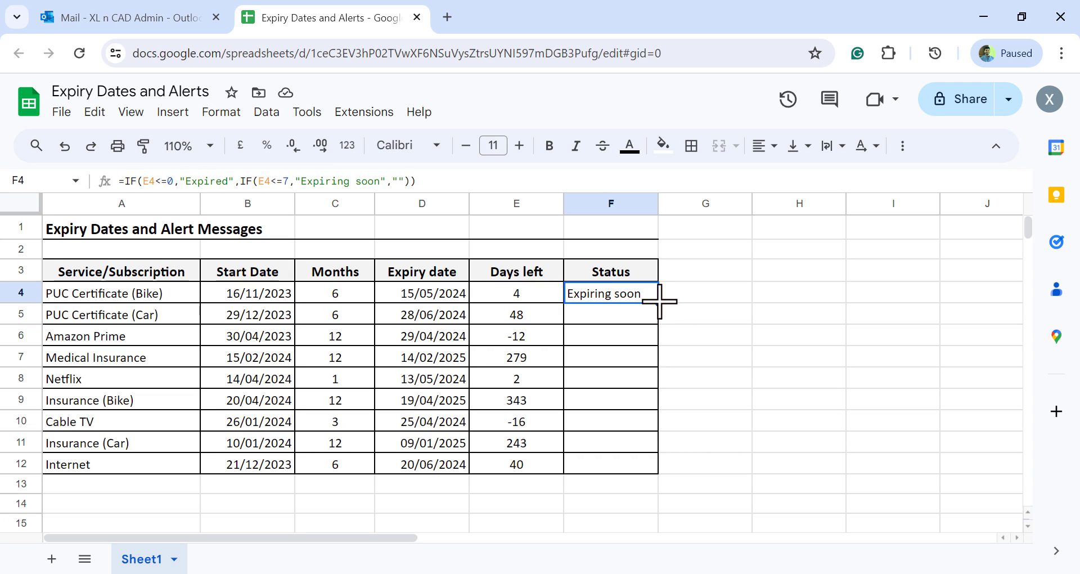
{"action": "left_click_drag", "start_coordinate": [659, 301], "coordinate": [668, 473]}
{"action": "left_click", "coordinate": [527, 337]}
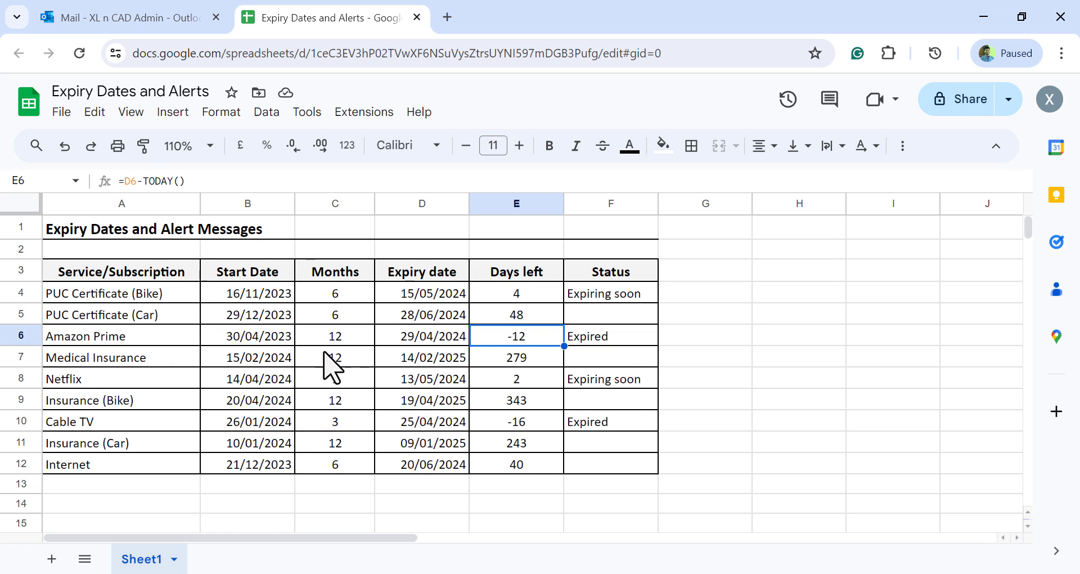
Add a conditional format rule to A4:F12 using the custom formula =$F4="Expired"
{"action": "left_click_drag", "start_coordinate": [132, 290], "coordinate": [607, 465]}
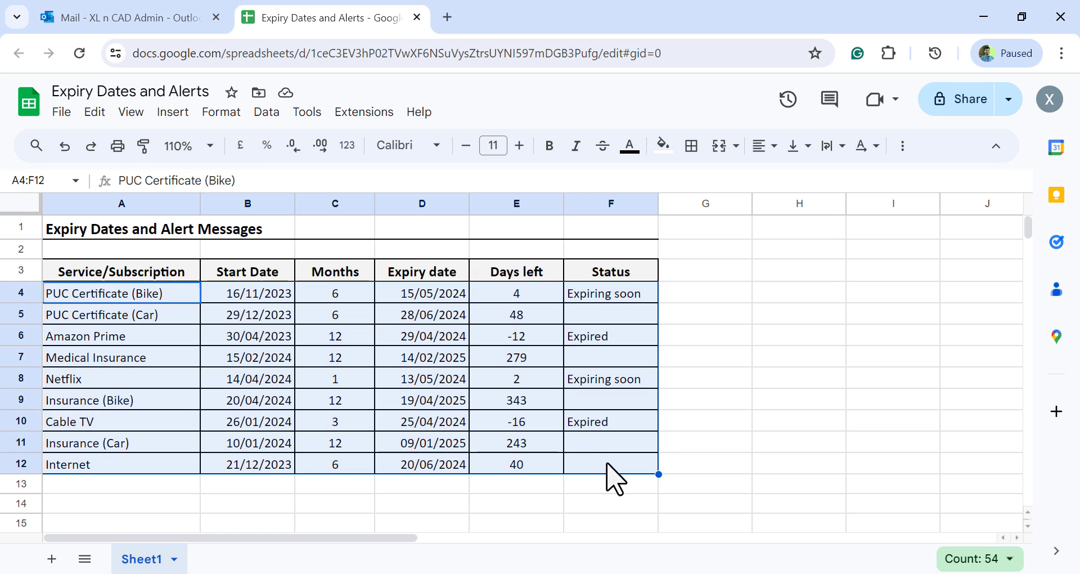
{"action": "left_click", "coordinate": [225, 114]}
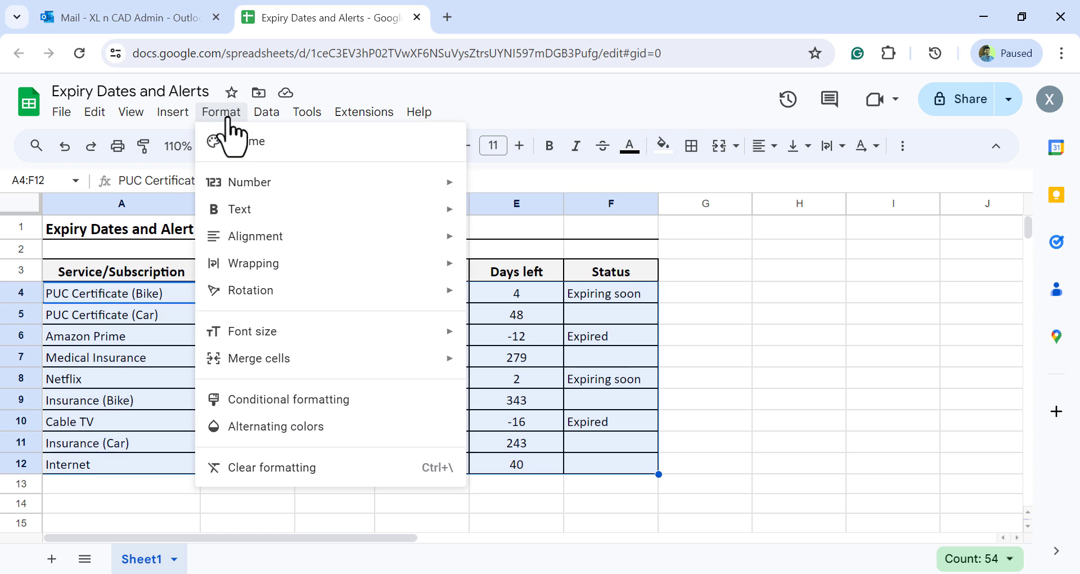
{"action": "left_click", "coordinate": [378, 401]}
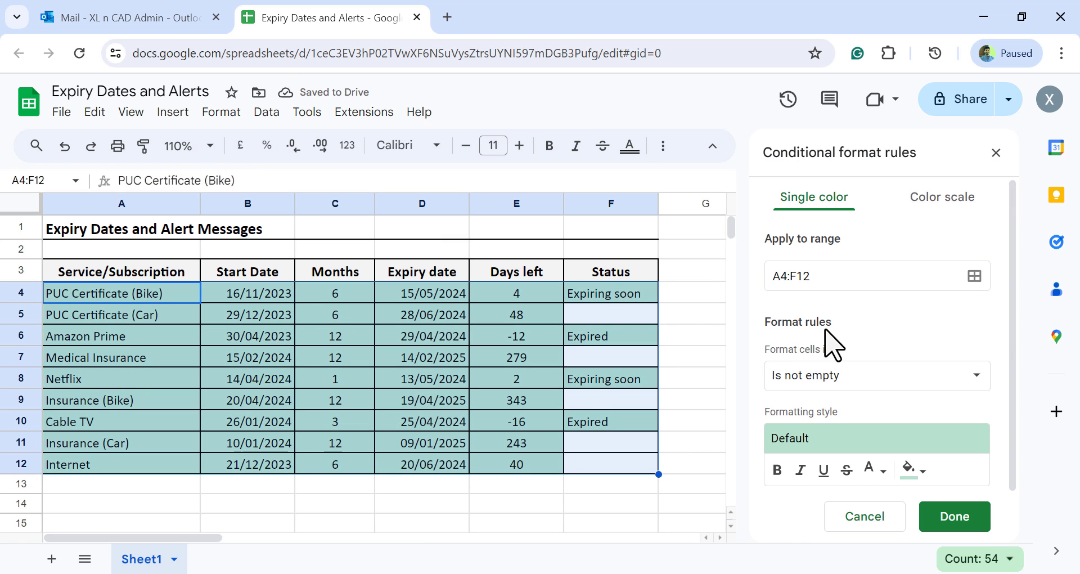
{"action": "scroll", "coordinate": [839, 339], "scroll_direction": "down", "scroll_amount": 2}
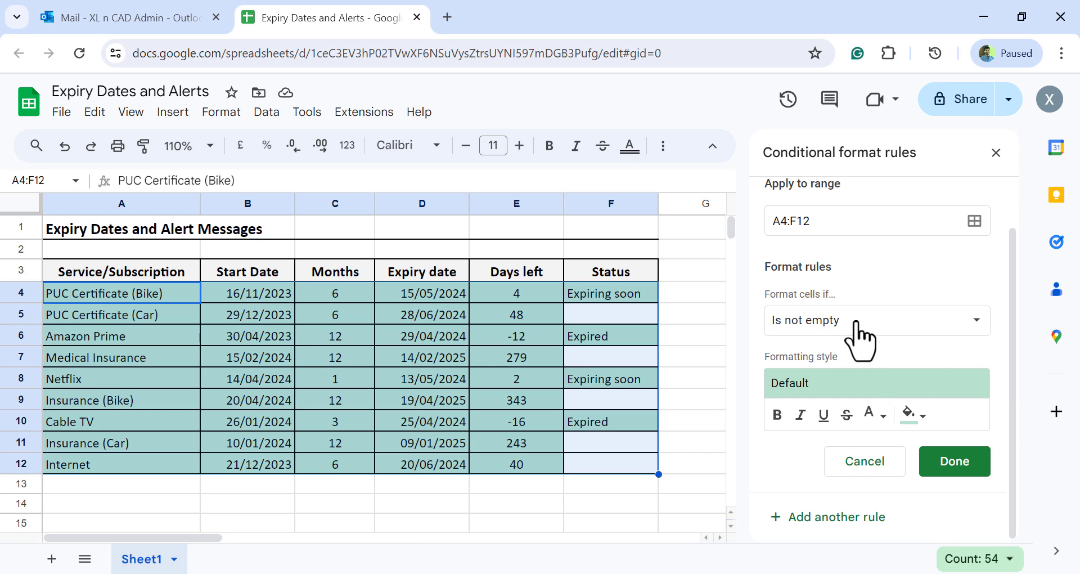
{"action": "left_click", "coordinate": [856, 323]}
{"action": "scroll", "coordinate": [798, 338], "scroll_direction": "down", "scroll_amount": 5}
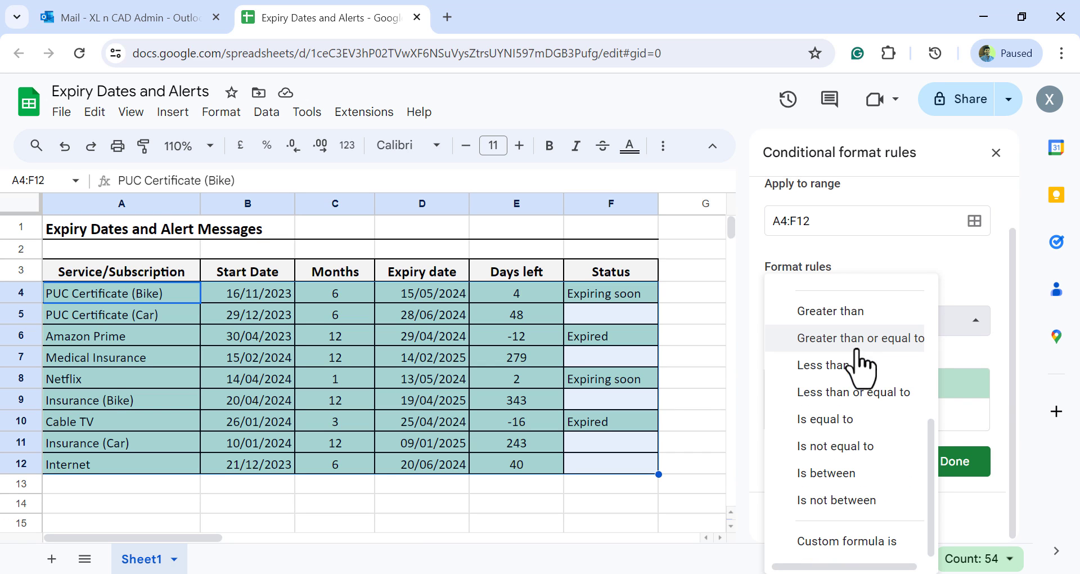
{"action": "left_click", "coordinate": [832, 541]}
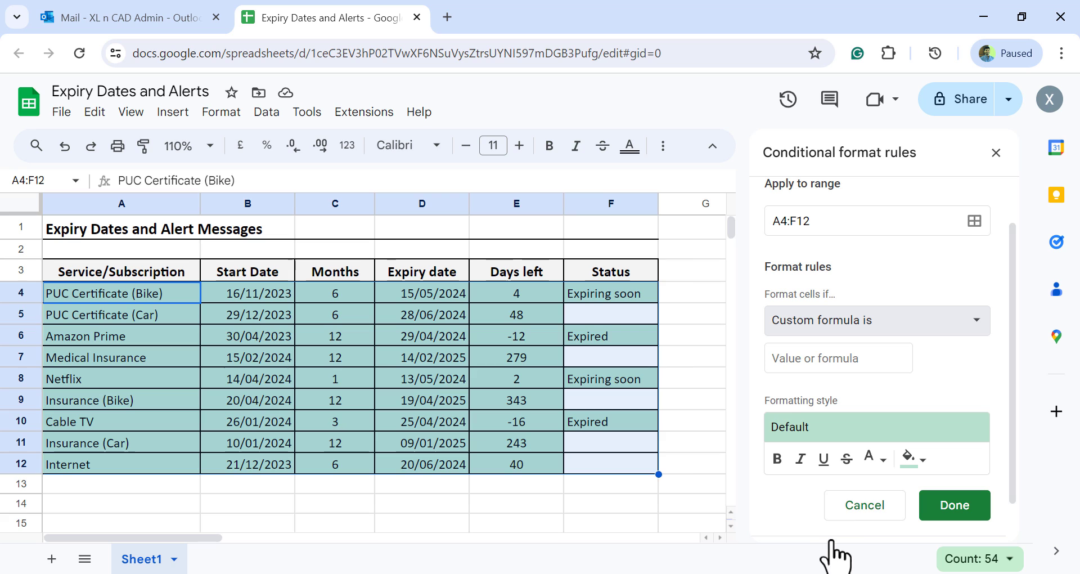
{"action": "left_click", "coordinate": [794, 361]}
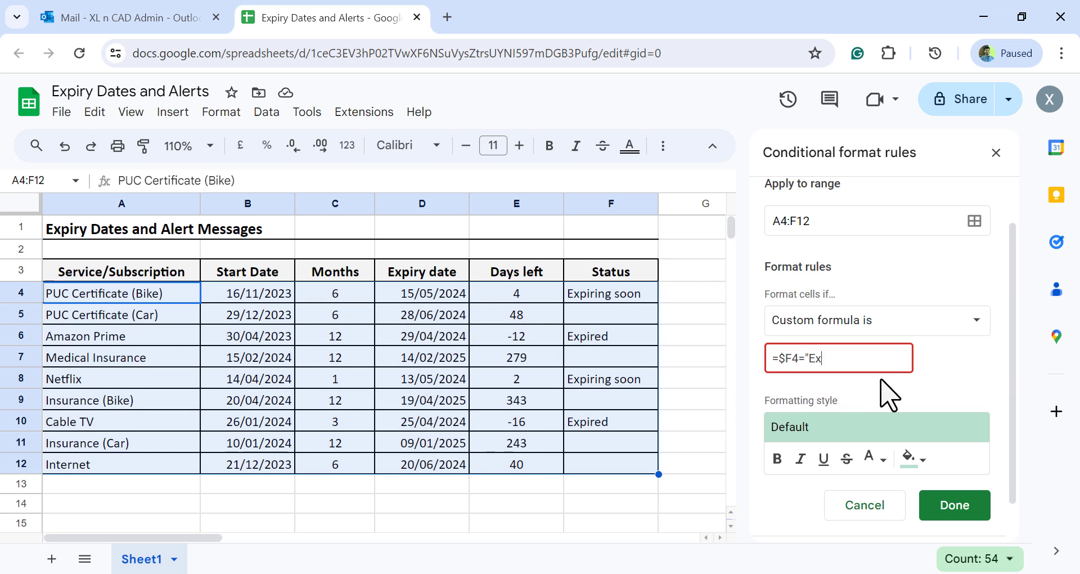
{"action": "type", "text": "pired"}
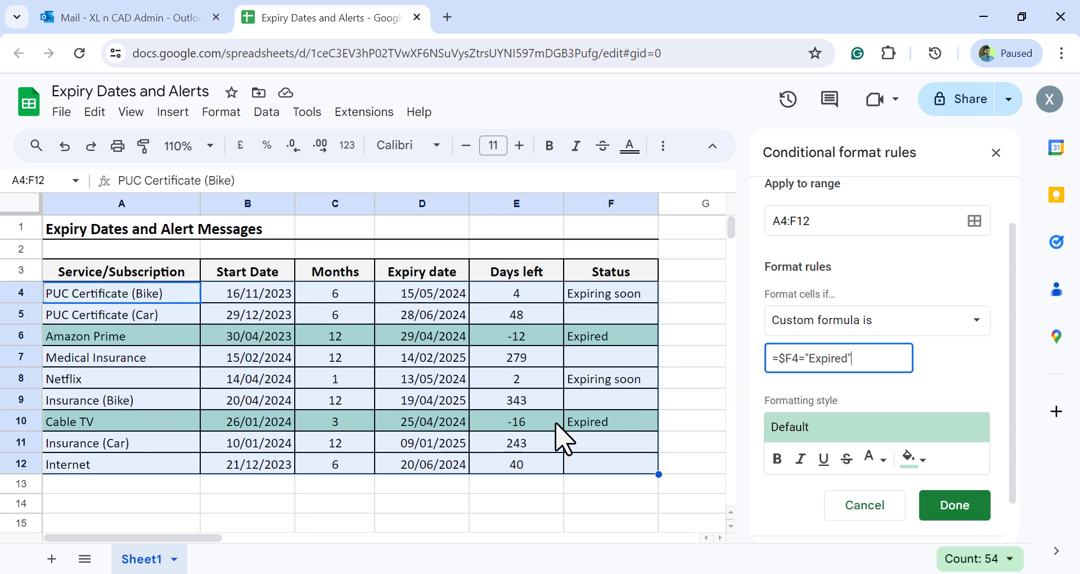
Give the "Expired" rule a pale red fill colour and save the rule
{"action": "left_click", "coordinate": [916, 457]}
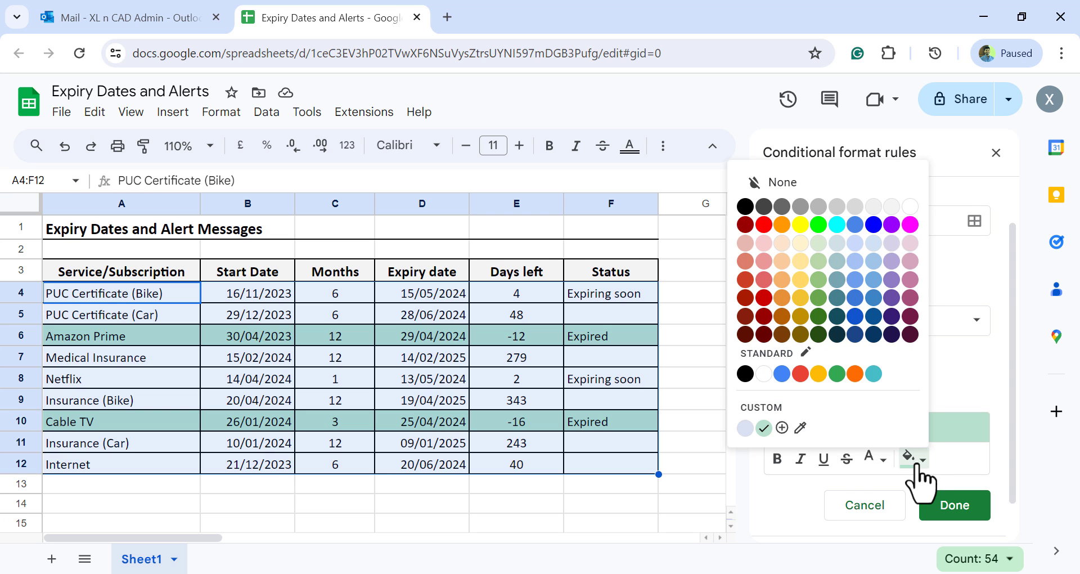
{"action": "left_click", "coordinate": [765, 244]}
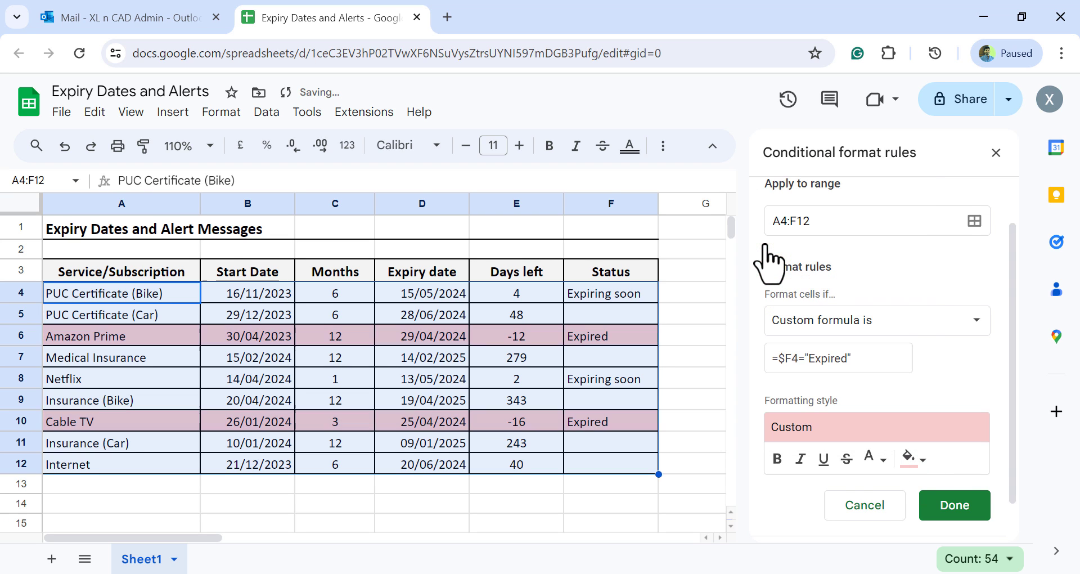
{"action": "left_click", "coordinate": [957, 503]}
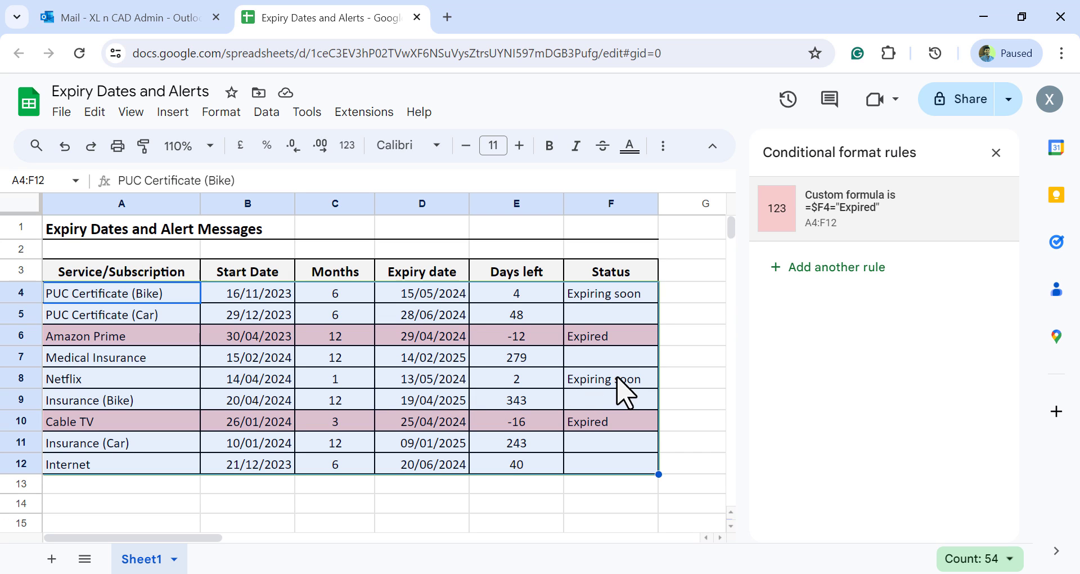
Add a second conditional format rule to A4:F12 using the custom formula =$F4="Expiring soon"
{"action": "left_click", "coordinate": [856, 268]}
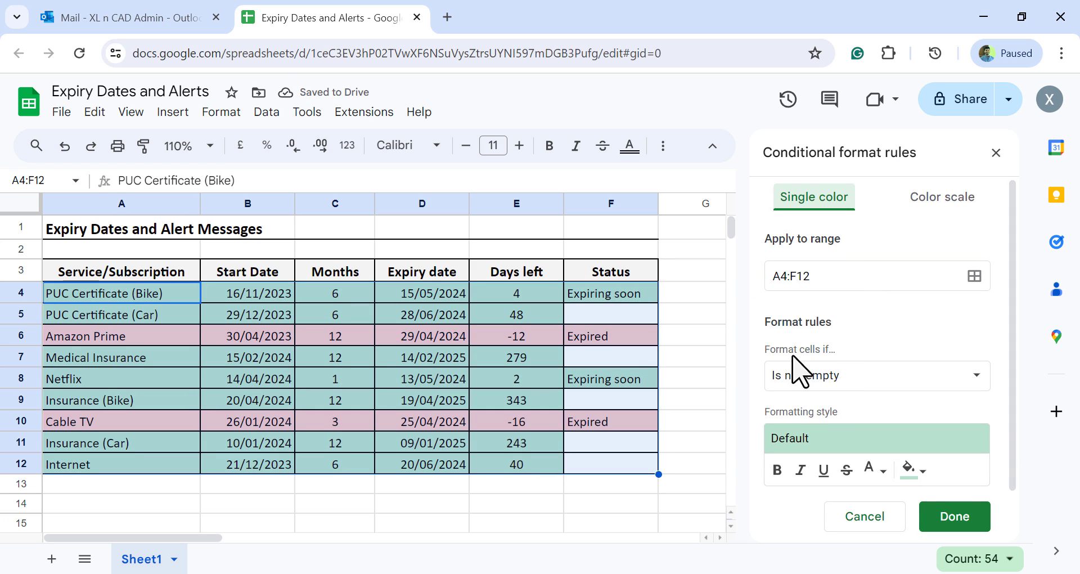
{"action": "left_click", "coordinate": [836, 380]}
{"action": "scroll", "coordinate": [844, 403], "scroll_direction": "down", "scroll_amount": 5}
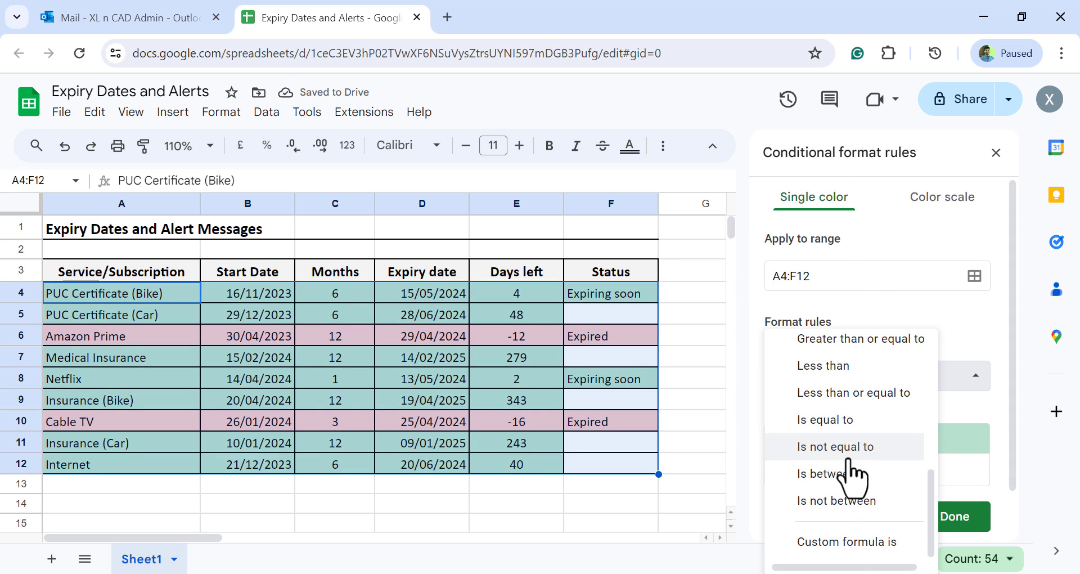
{"action": "left_click", "coordinate": [841, 541]}
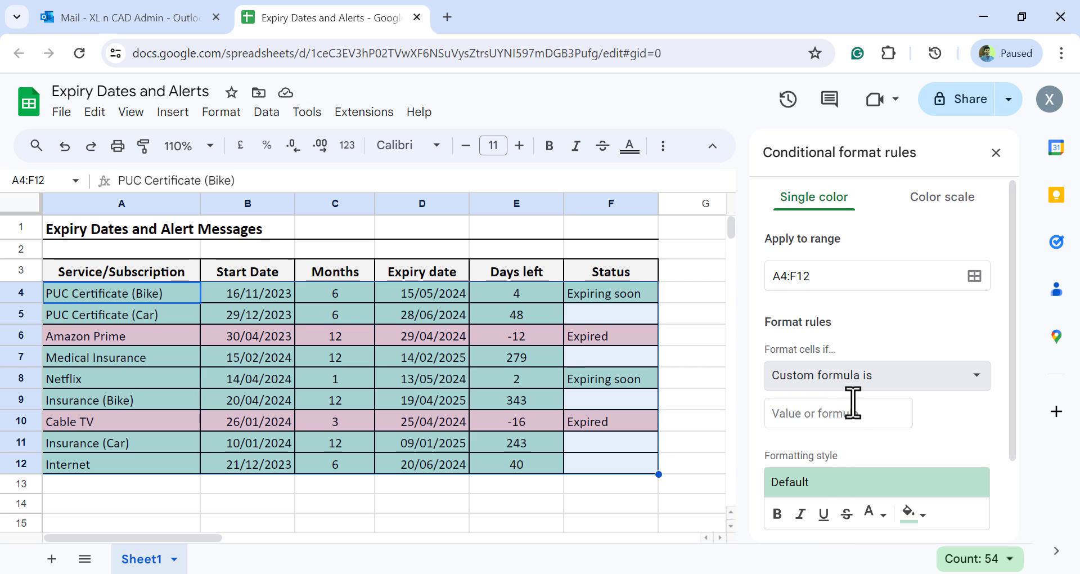
{"action": "left_click", "coordinate": [794, 419]}
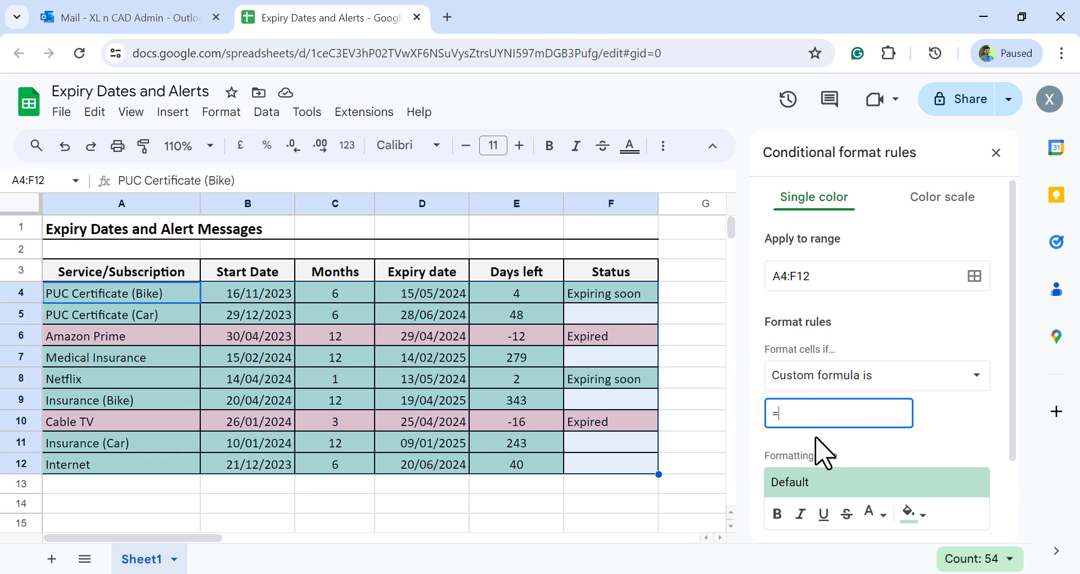
{"action": "type", "text": "=$F"}
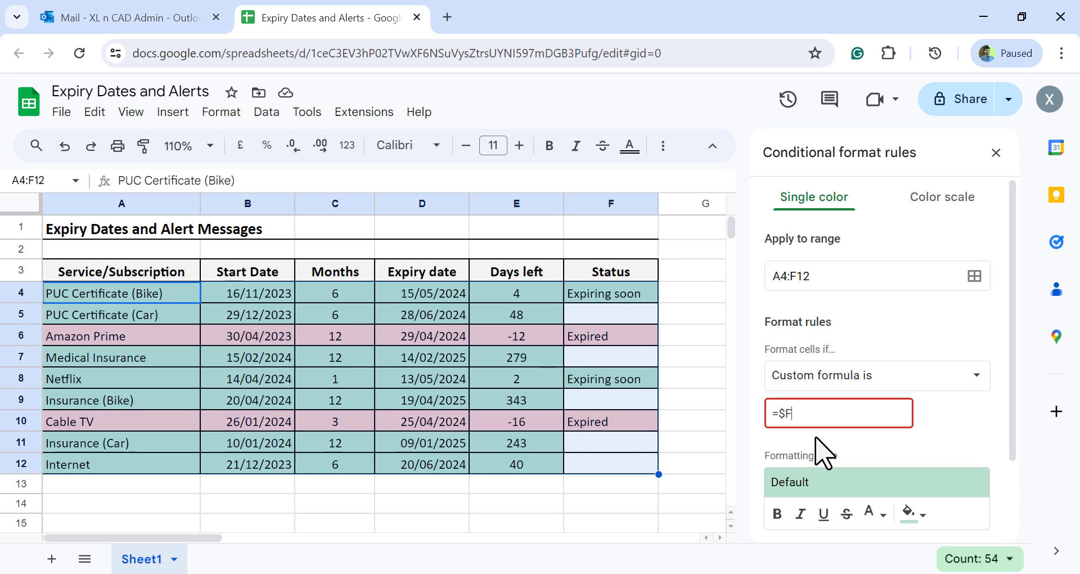
{"action": "type", "text": "4="}
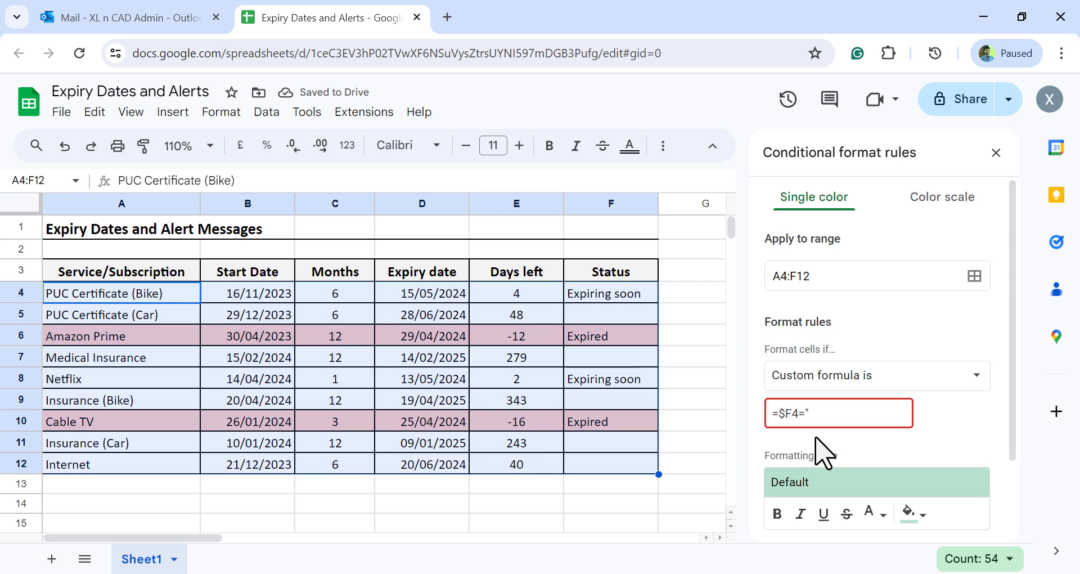
{"action": "type", "text": "\"Expirin"}
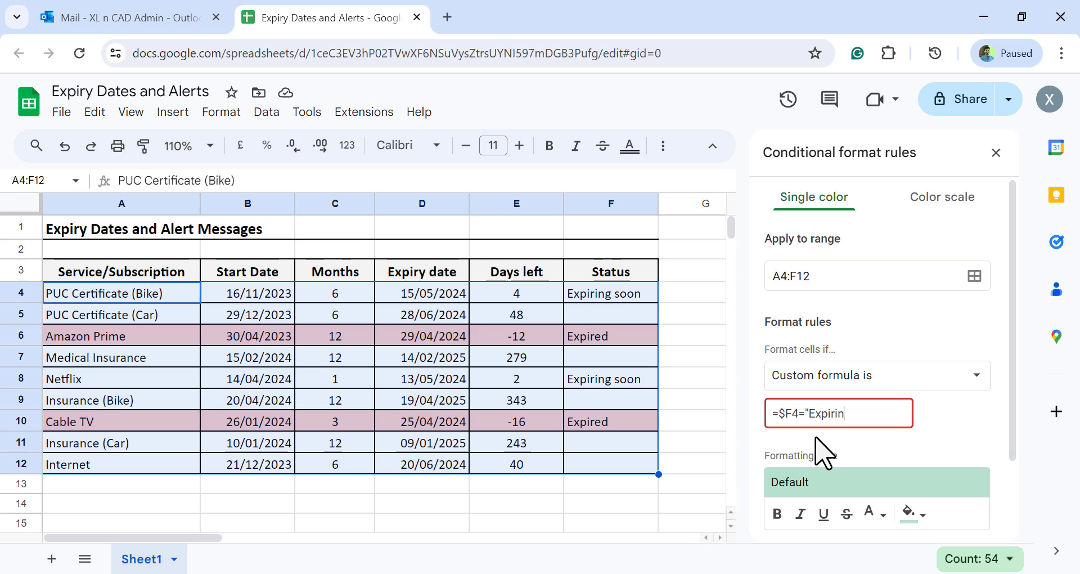
{"action": "type", "text": "g soon\""}
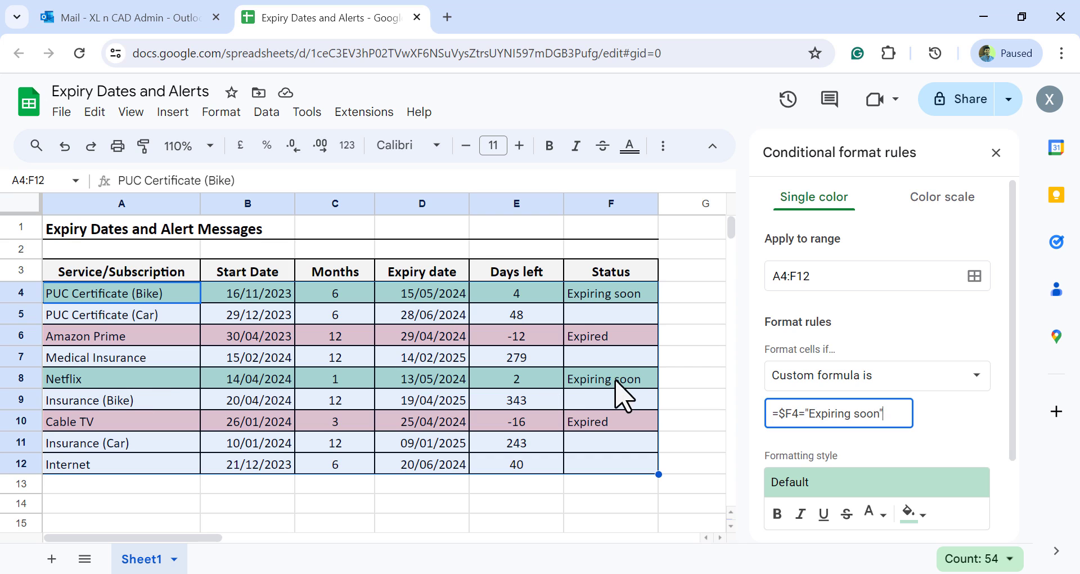
Give the "Expiring soon" rule a light yellow 3 fill, save it and close the conditional format rules
{"action": "left_click", "coordinate": [921, 513]}
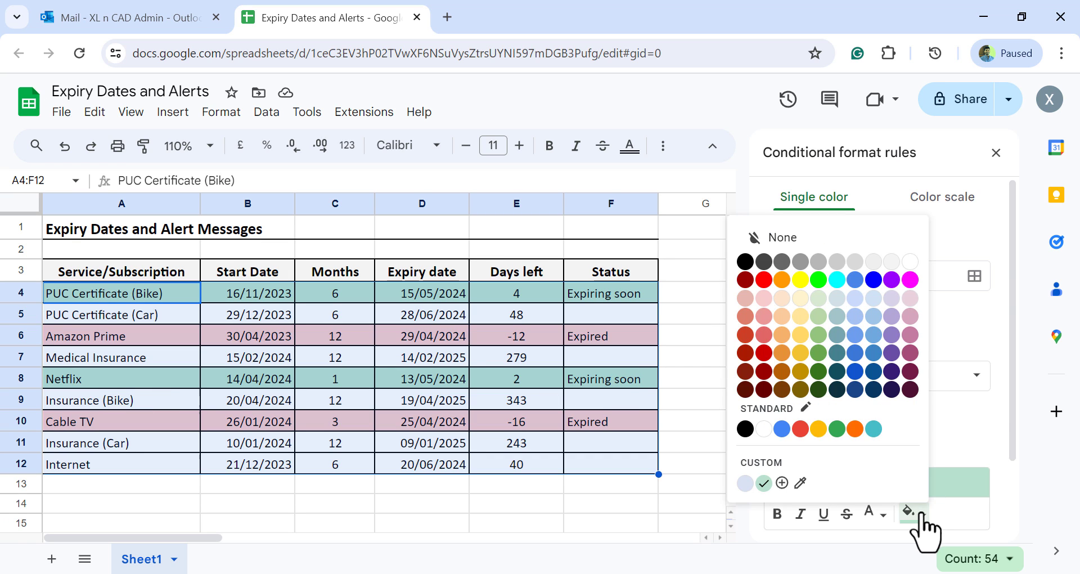
{"action": "left_click", "coordinate": [801, 300]}
{"action": "scroll", "coordinate": [904, 405], "scroll_direction": "down", "scroll_amount": 3}
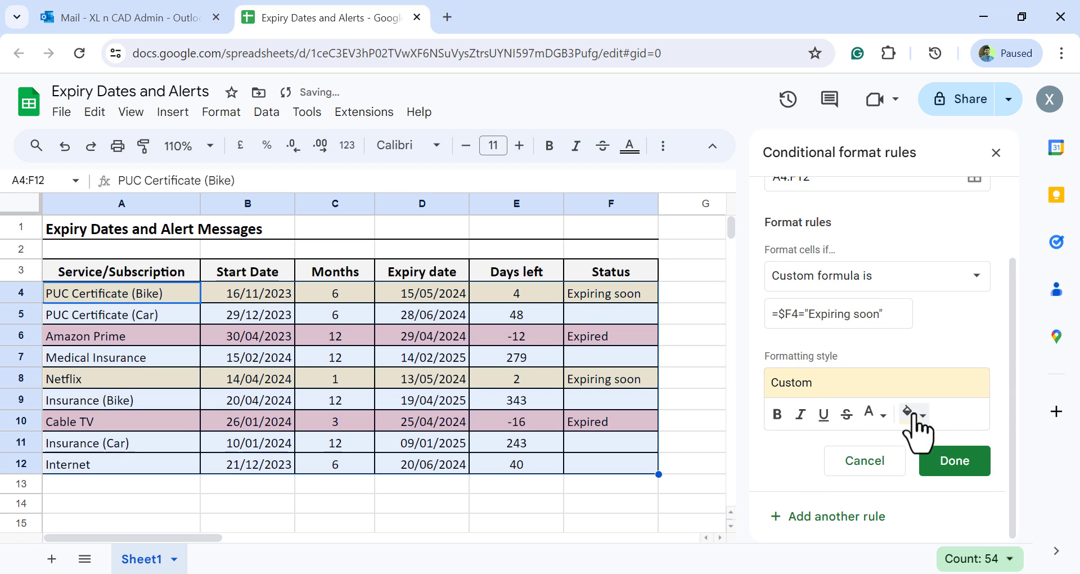
{"action": "left_click", "coordinate": [954, 464]}
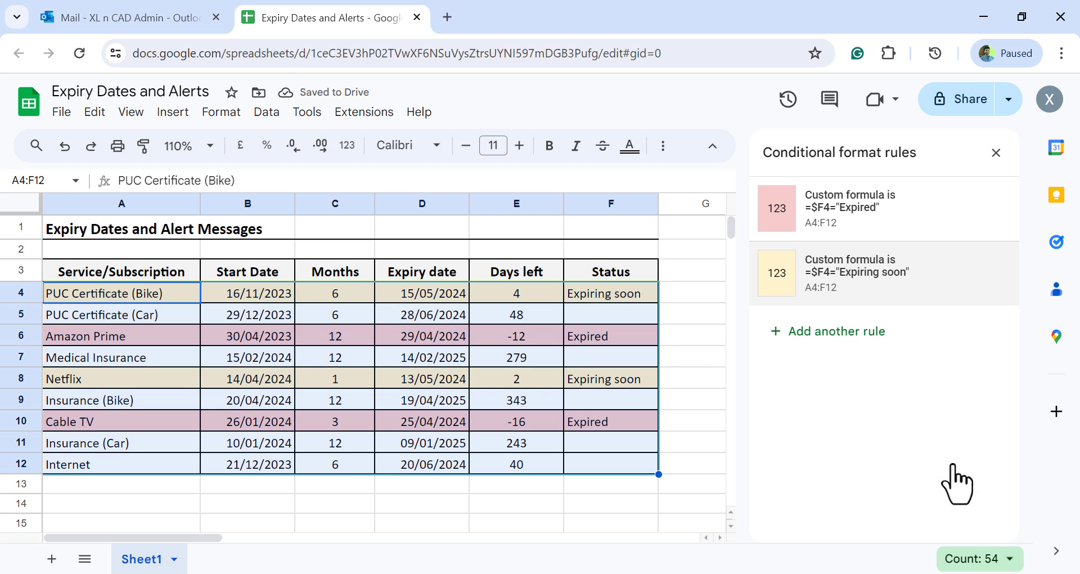
{"action": "left_click", "coordinate": [997, 152]}
{"action": "left_click", "coordinate": [785, 360]}
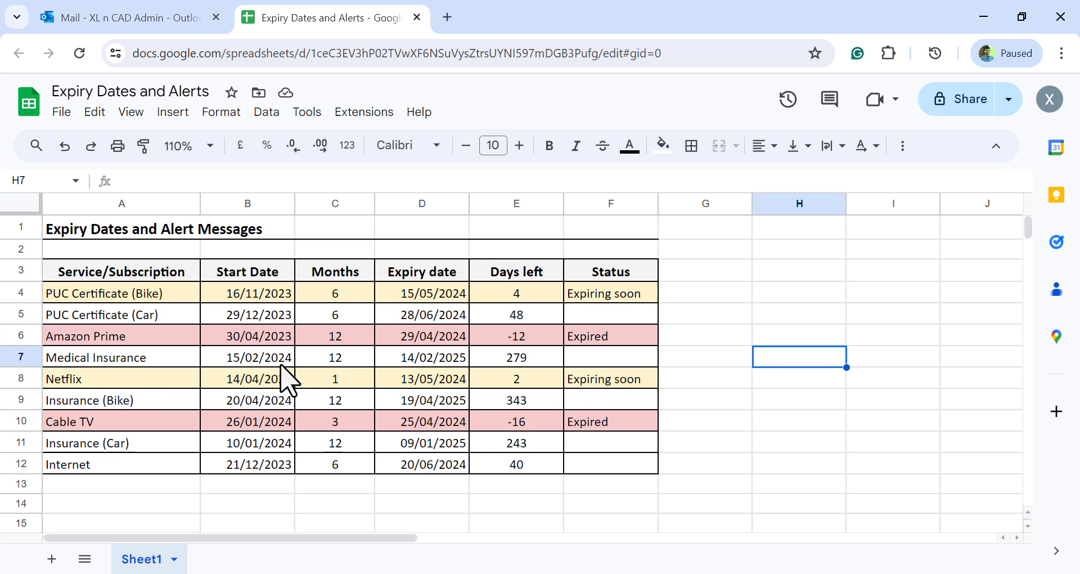
Set the Medical Insurance start date in B7 to 15/02/2023
{"action": "left_click", "coordinate": [251, 360]}
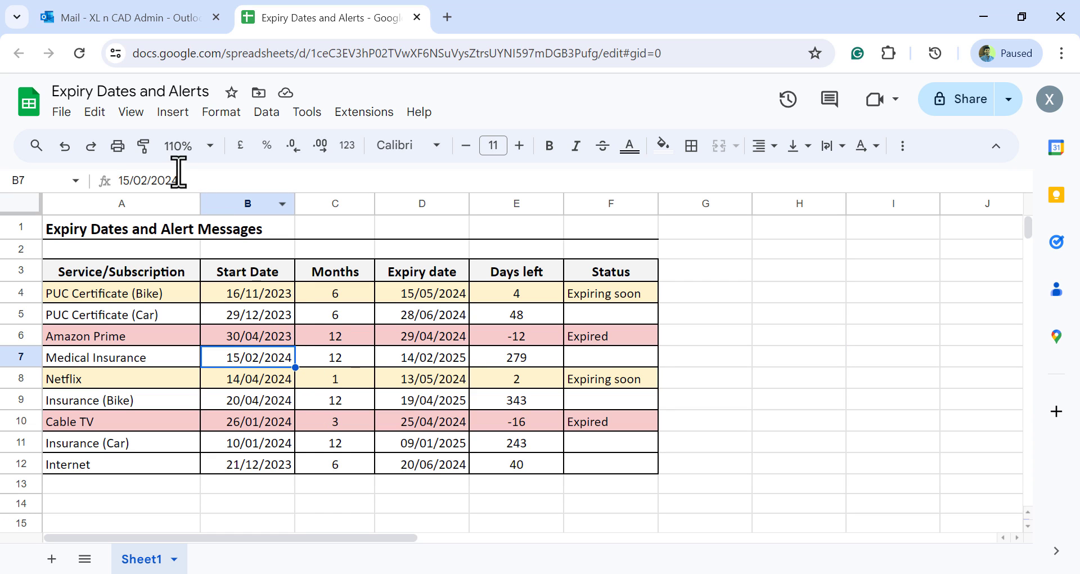
{"action": "left_click_drag", "start_coordinate": [171, 180], "coordinate": [186, 180]}
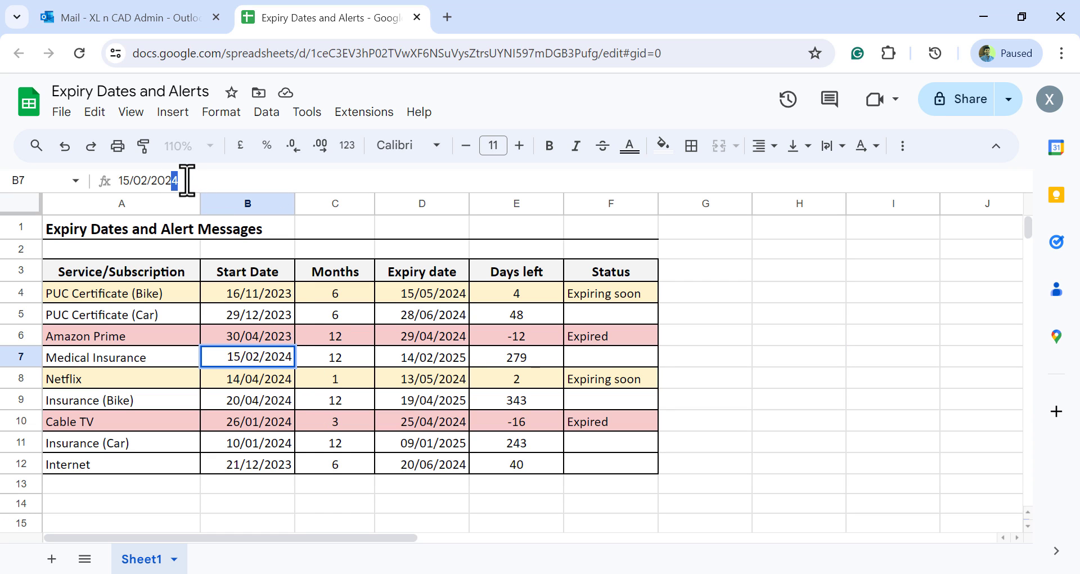
{"action": "key", "text": "Return"}
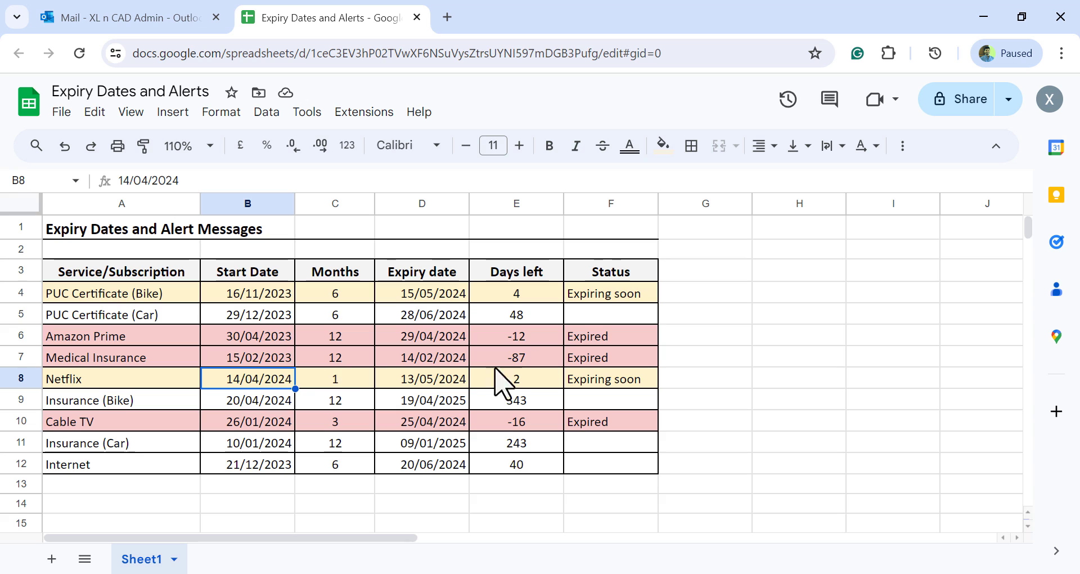
Change the Medical Insurance start date in B7 to 15/05/2023
{"action": "left_click", "coordinate": [226, 354]}
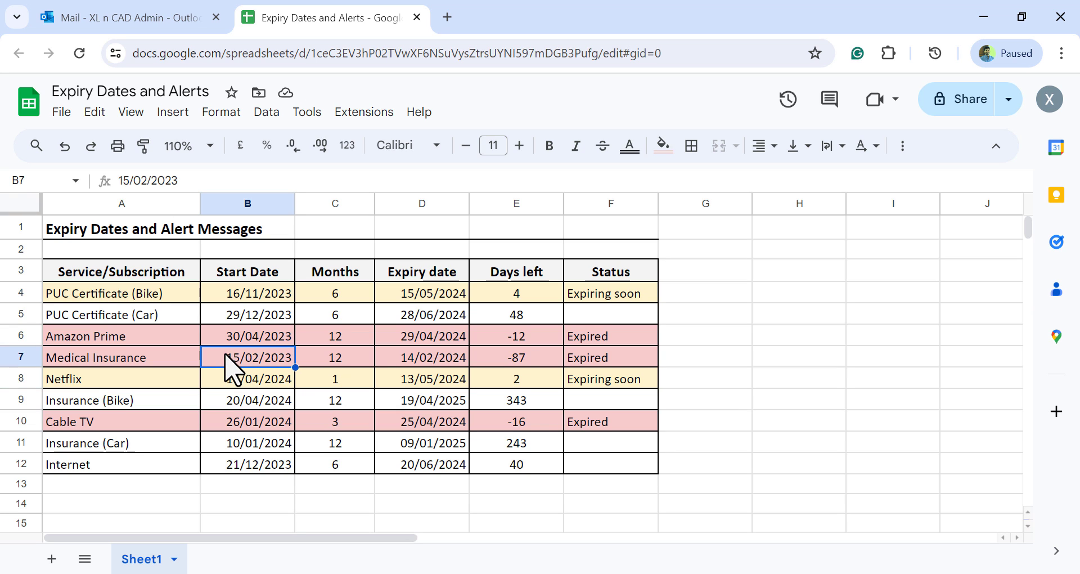
{"action": "left_click", "coordinate": [144, 180]}
{"action": "left_click_drag", "start_coordinate": [144, 180], "coordinate": [148, 180]}
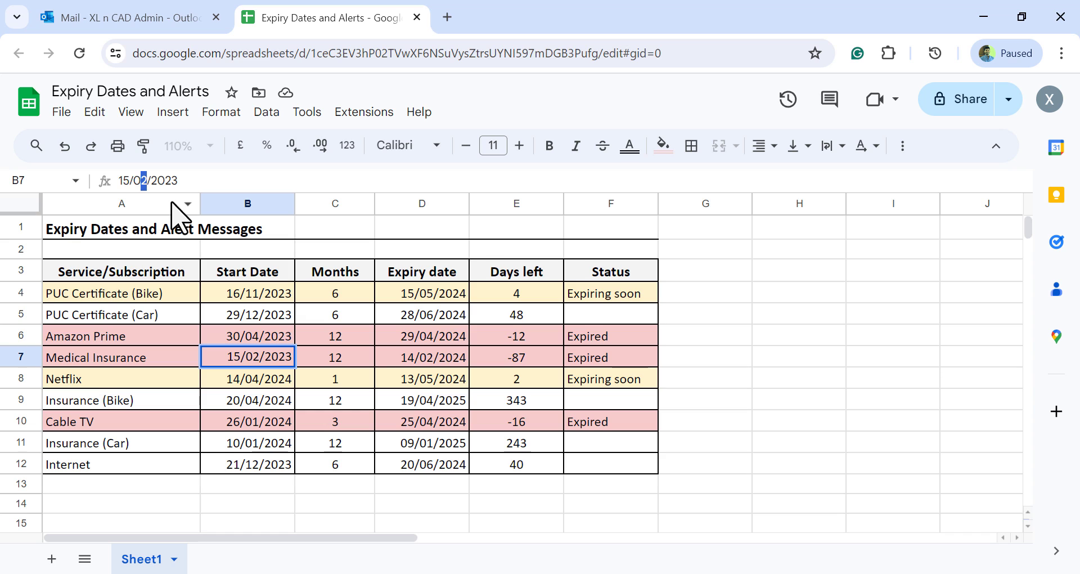
{"action": "type", "text": "5"}
{"action": "key", "text": "Return"}
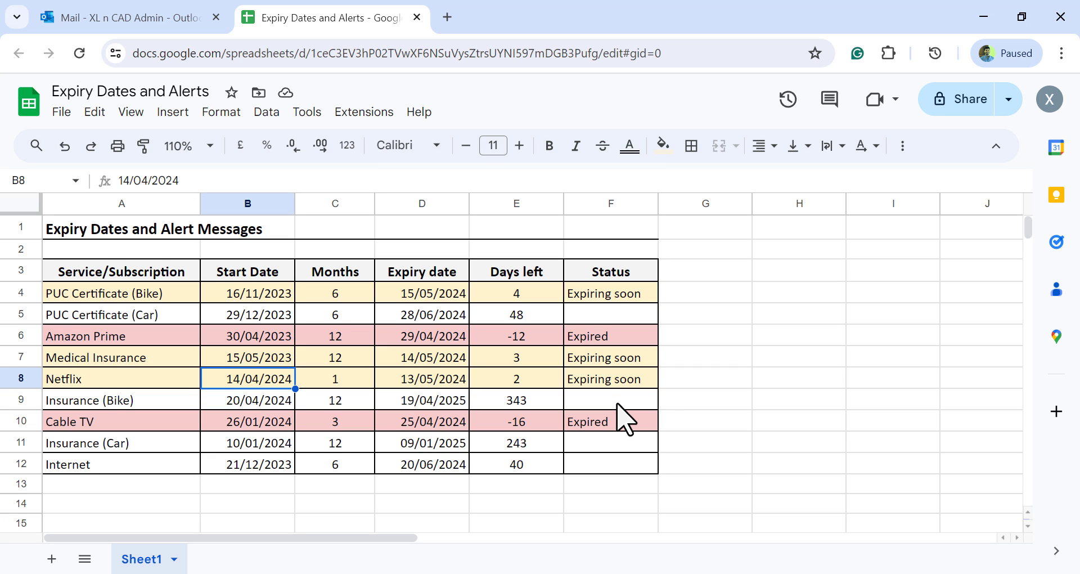
Open the spreadsheet's Apps Script editor and rename the untitled project as Alerts
{"action": "left_click", "coordinate": [376, 119]}
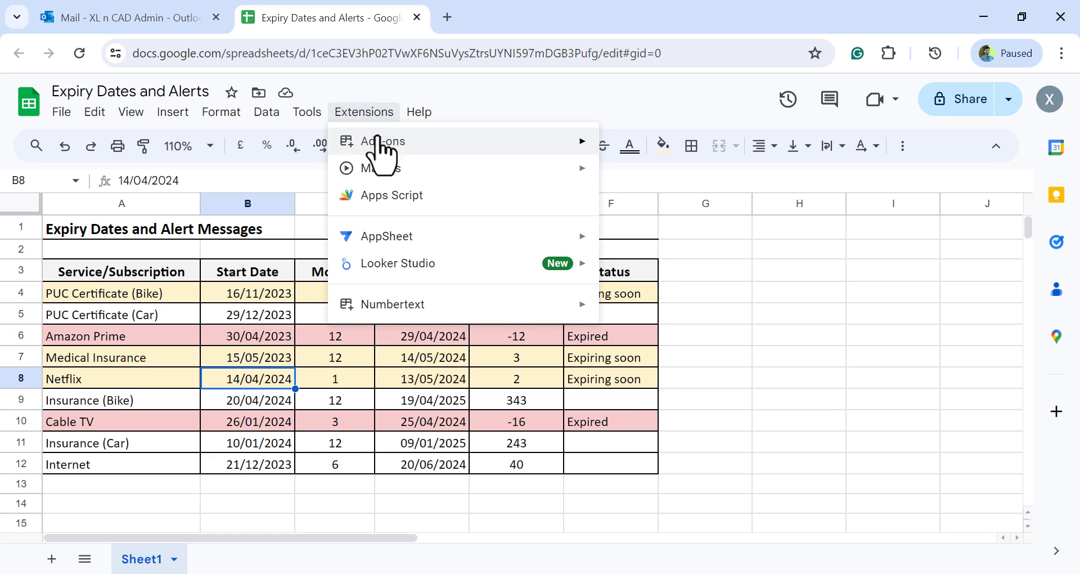
{"action": "left_click", "coordinate": [477, 209]}
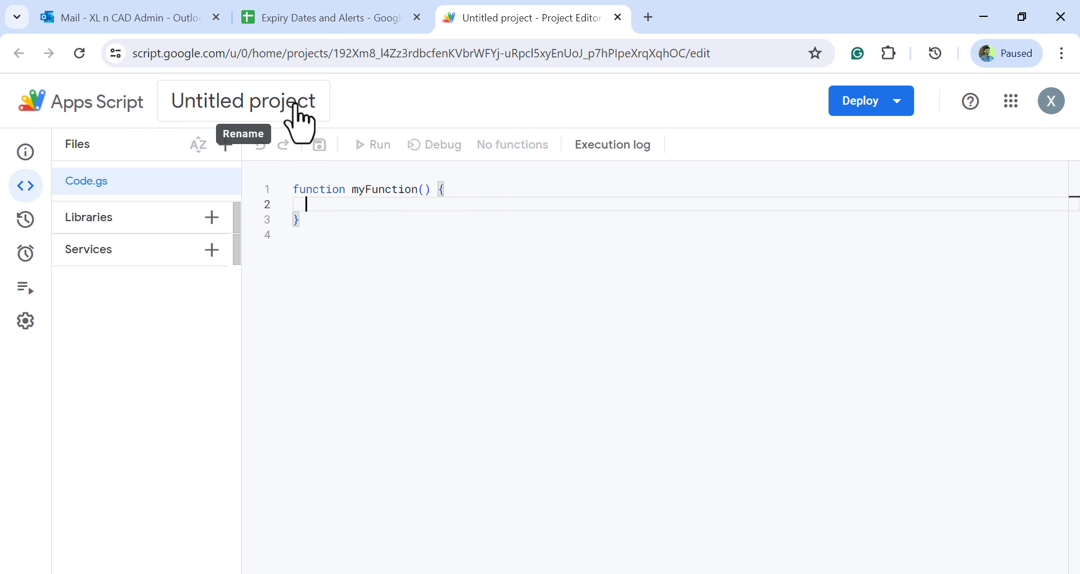
{"action": "left_click", "coordinate": [280, 112]}
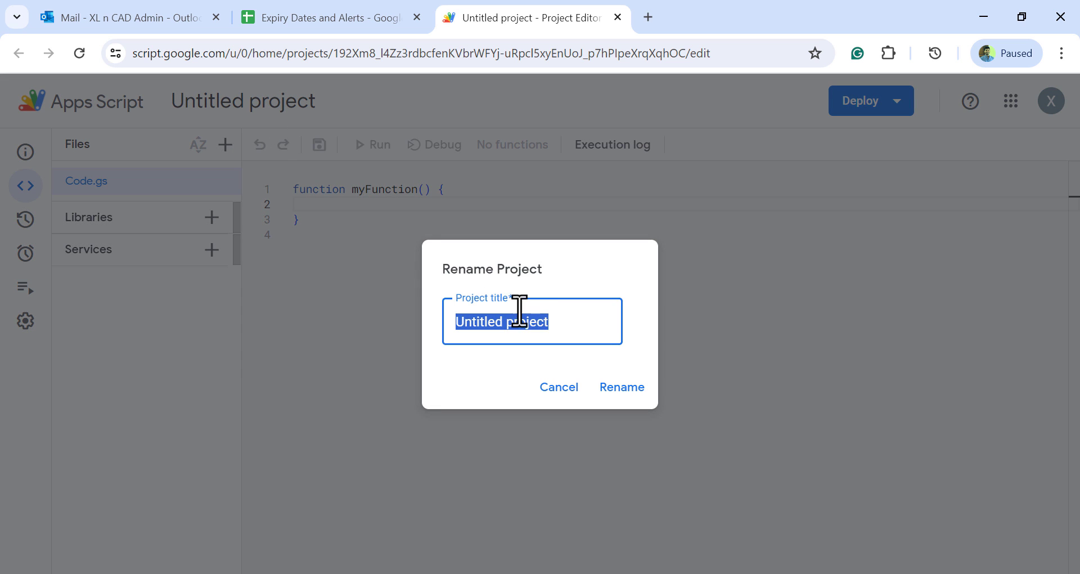
{"action": "type", "text": "Alerts"}
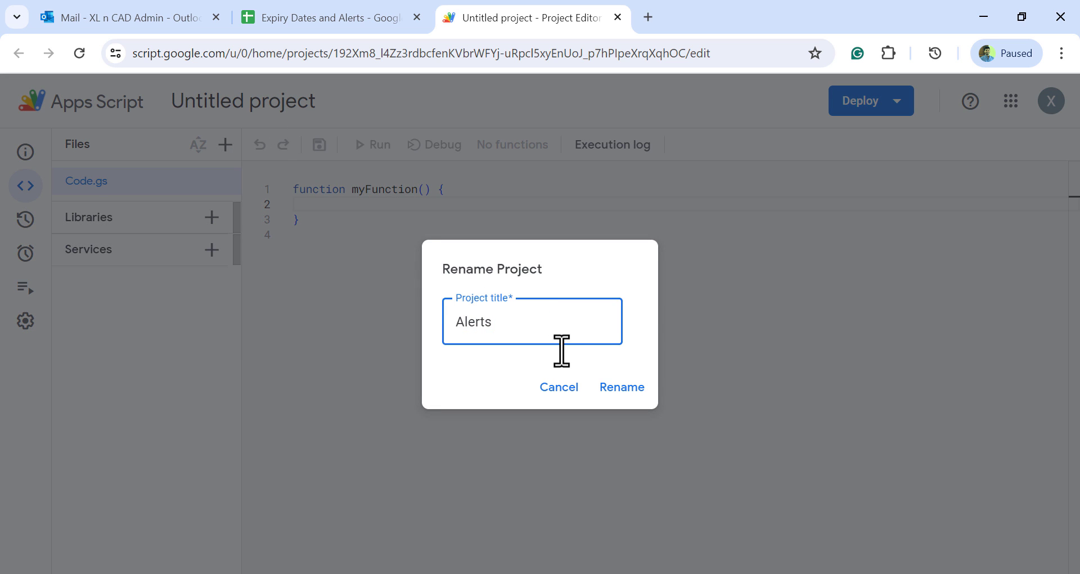
{"action": "left_click", "coordinate": [626, 387]}
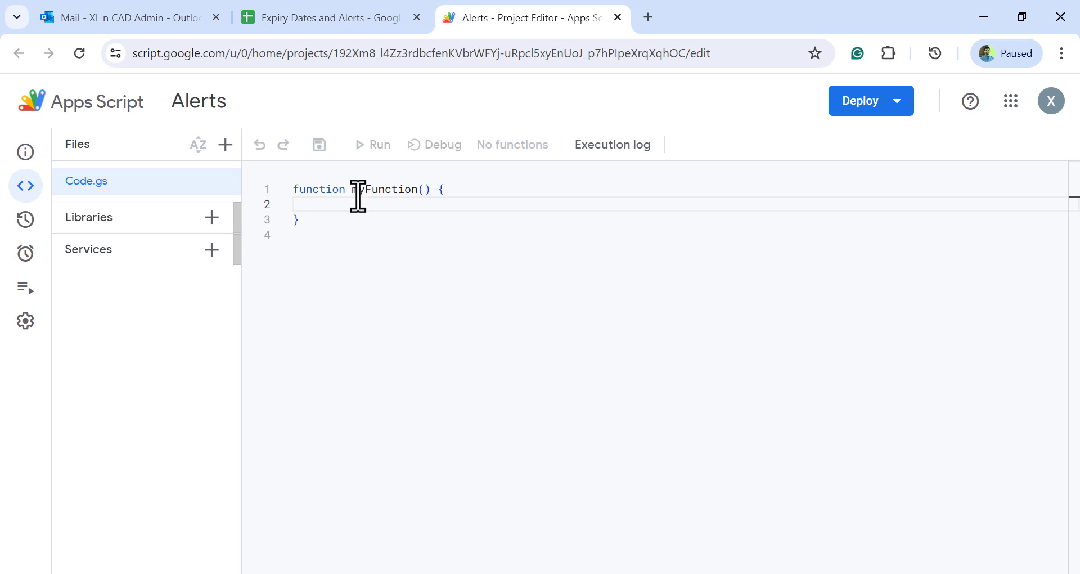
Rename the default function myFunction to checkExpiry
{"action": "left_click_drag", "start_coordinate": [354, 193], "coordinate": [416, 193]}
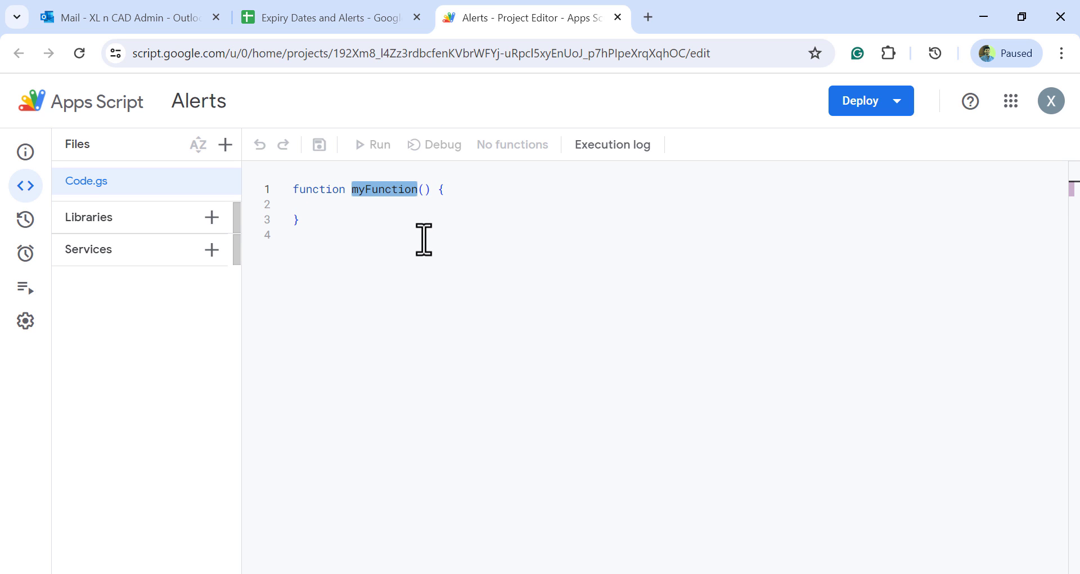
{"action": "type", "text": "checkExpir"}
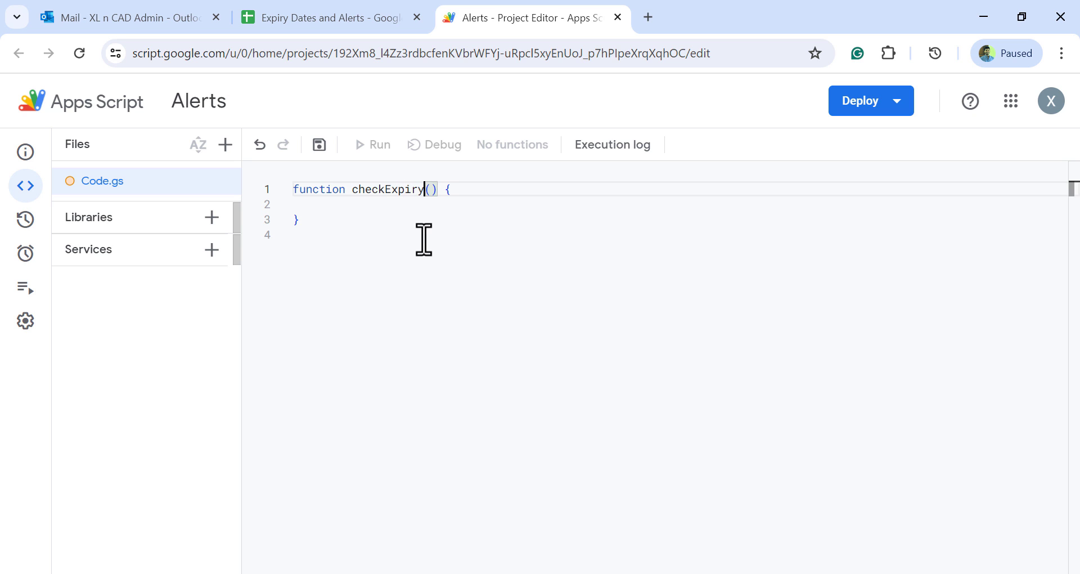
{"action": "key", "text": "Down"}
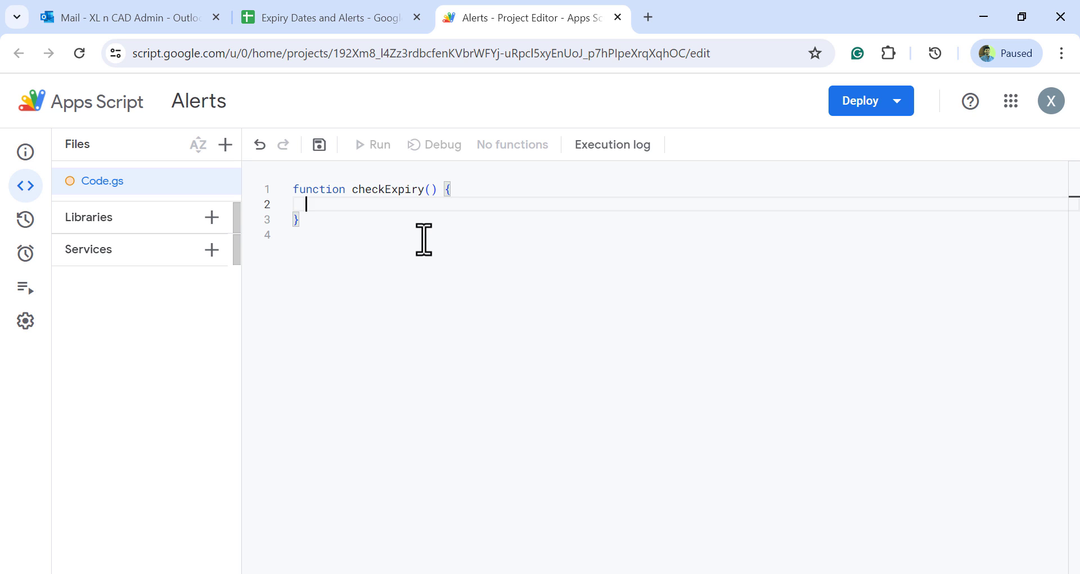
Declare the variable sheet inside checkExpiry as SpreadsheetApp.getActiveSpreadsheet().getActiveSheet
{"action": "type", "text": "var sheet = Sp"}
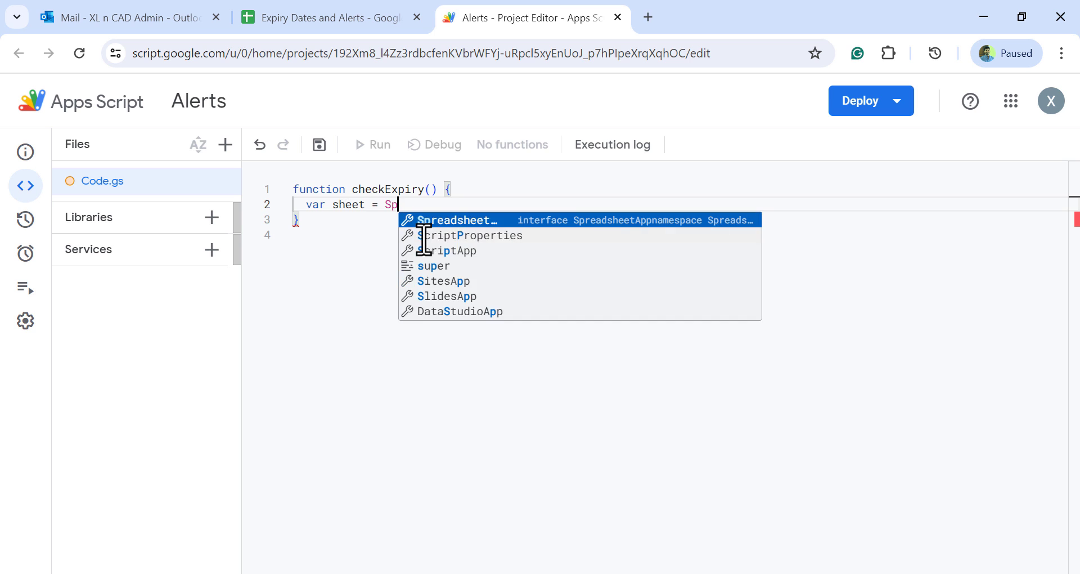
{"action": "type", "text": "reads"}
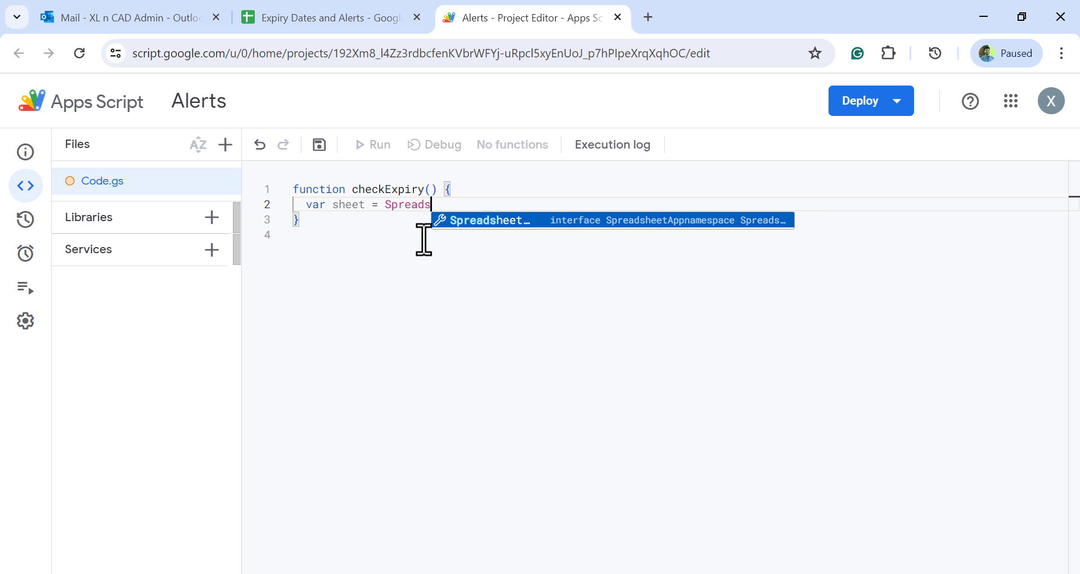
{"action": "type", "text": "heetApp.getac"}
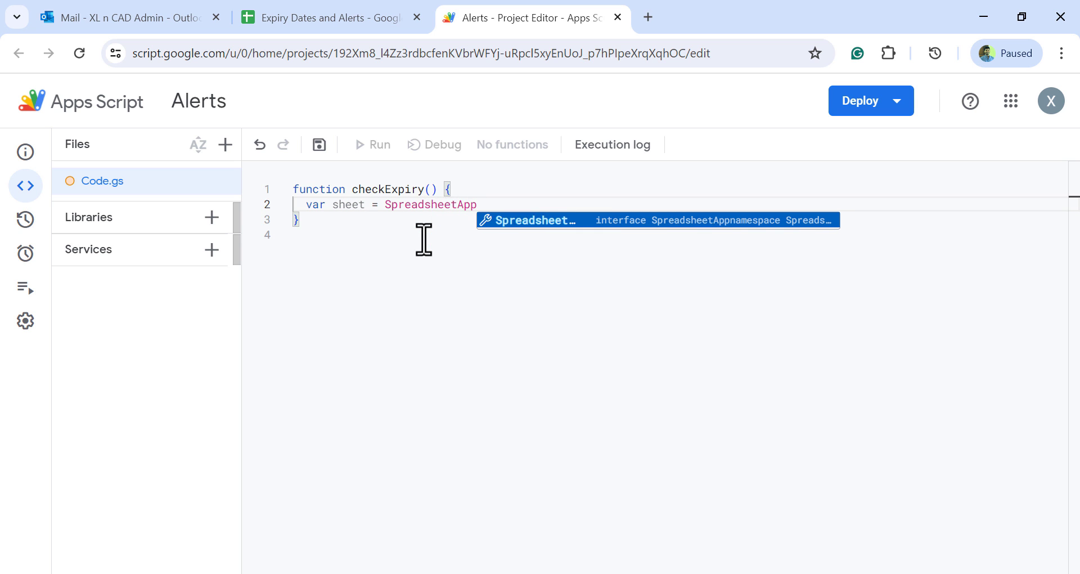
{"action": "key", "text": "Down"}
{"action": "key", "text": "Down"}
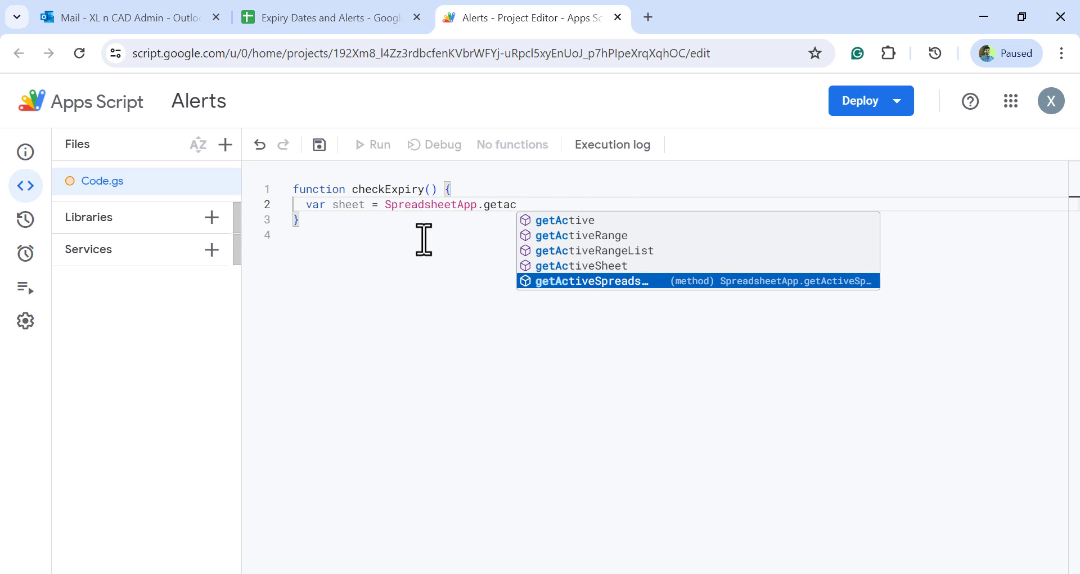
{"action": "key", "text": "Return"}
{"action": "type", "text": ".getactiveSpreadsheet().geta"}
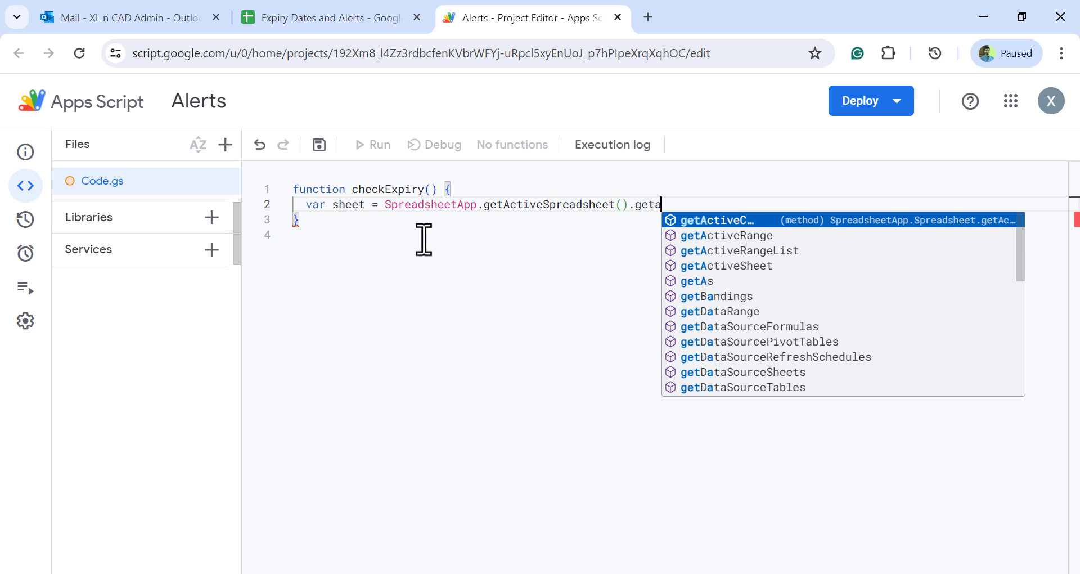
{"action": "key", "text": "Down"}
{"action": "key", "text": "Down"}
{"action": "key", "text": "Return"}
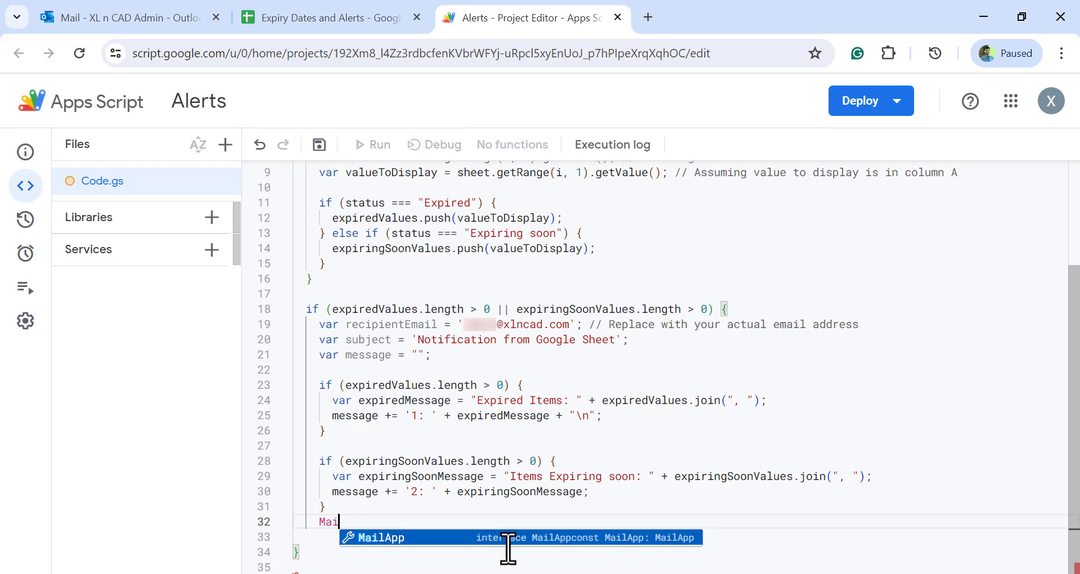
Add MailApp.sendEmail(recipientEmail,subject,message); after the expiring-soon message block and save the script
{"action": "type", "text": "l"}
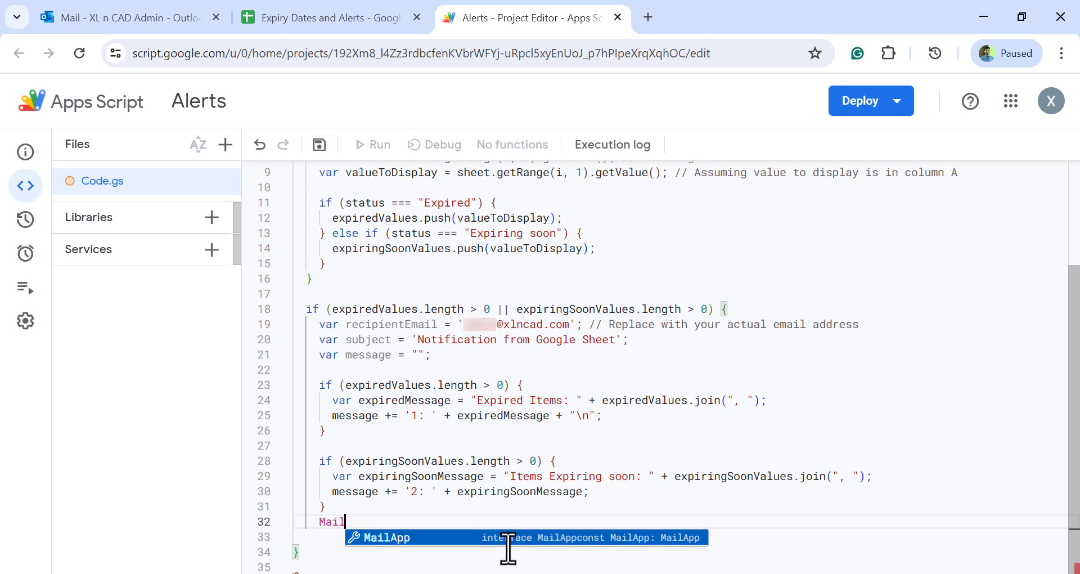
{"action": "key", "text": "Return"}
{"action": "type", "text": ".sen"}
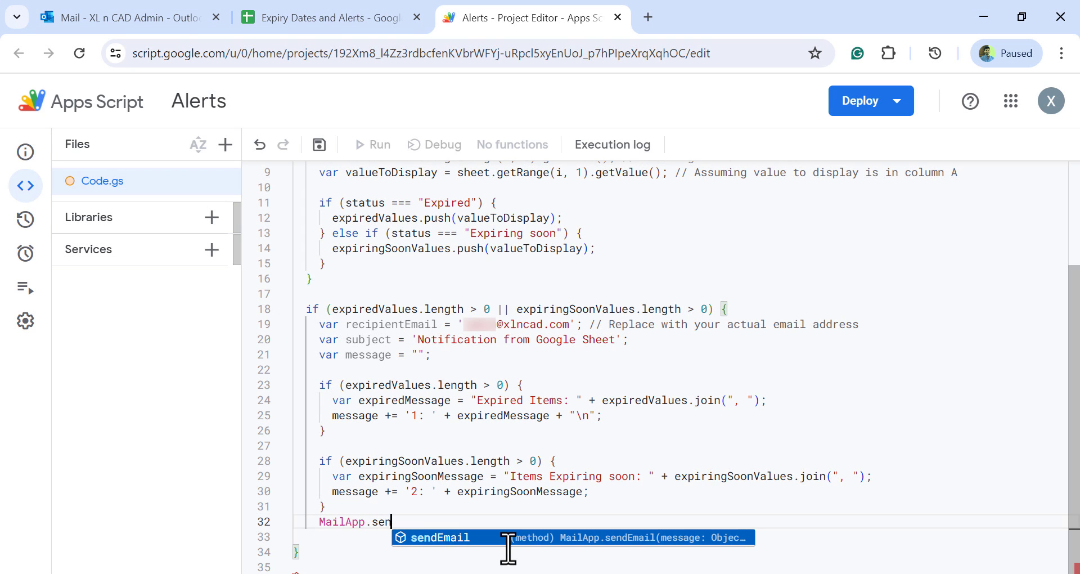
{"action": "key", "text": "Return"}
{"action": "type", "text": "(rec"}
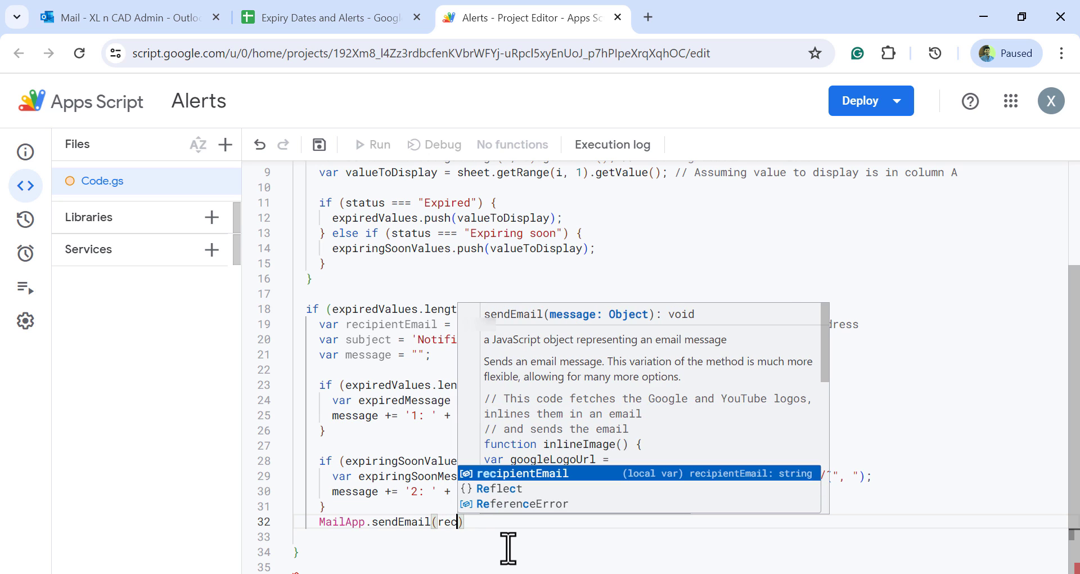
{"action": "key", "text": "Return"}
{"action": "type", "text": ",subje"}
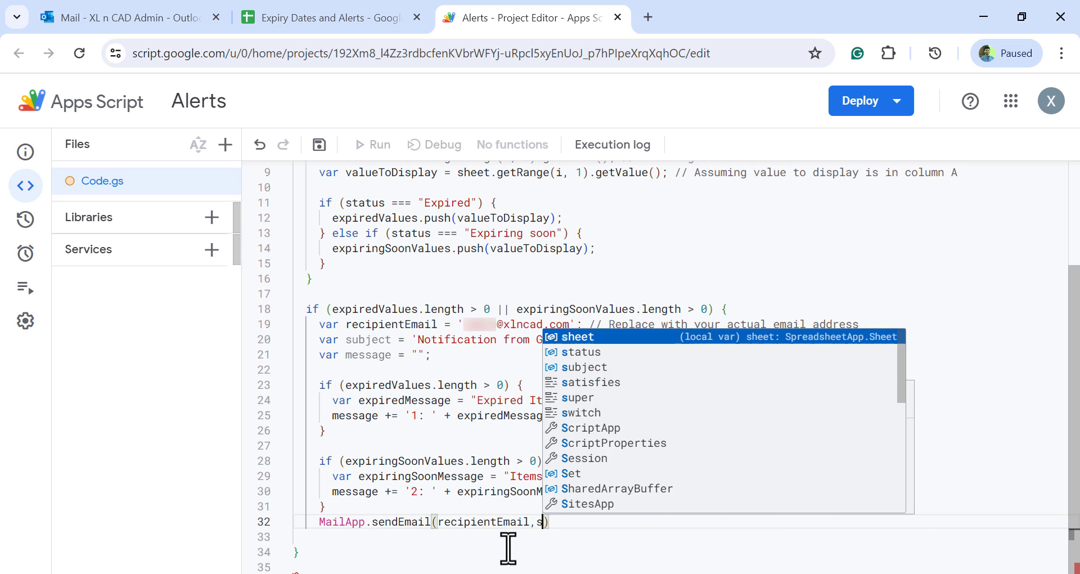
{"action": "key", "text": "Return"}
{"action": "type", "text": ","}
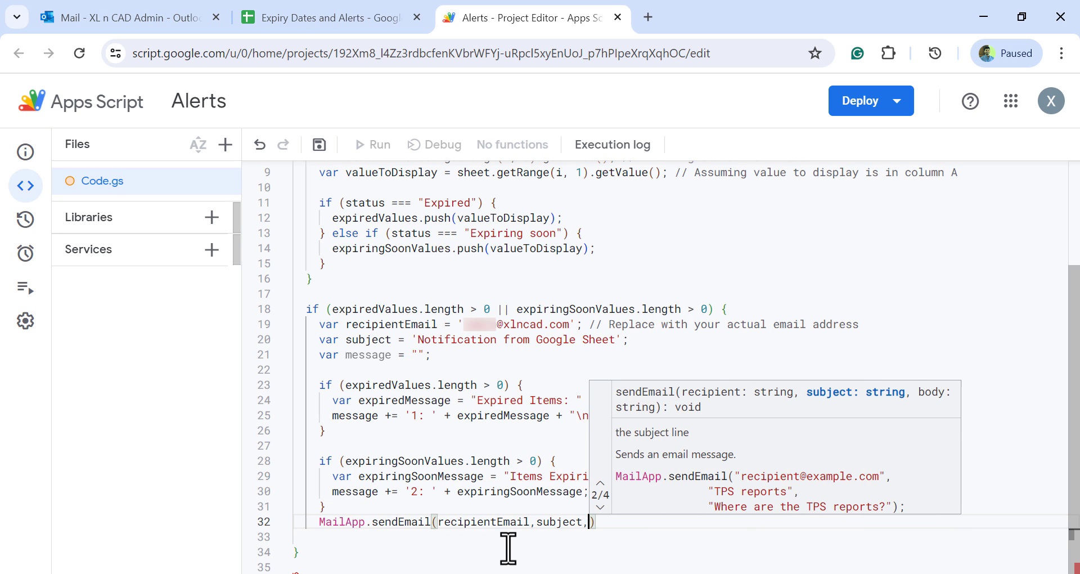
{"action": "type", "text": "me"}
{"action": "key", "text": "Return"}
{"action": "type", "text": ")"}
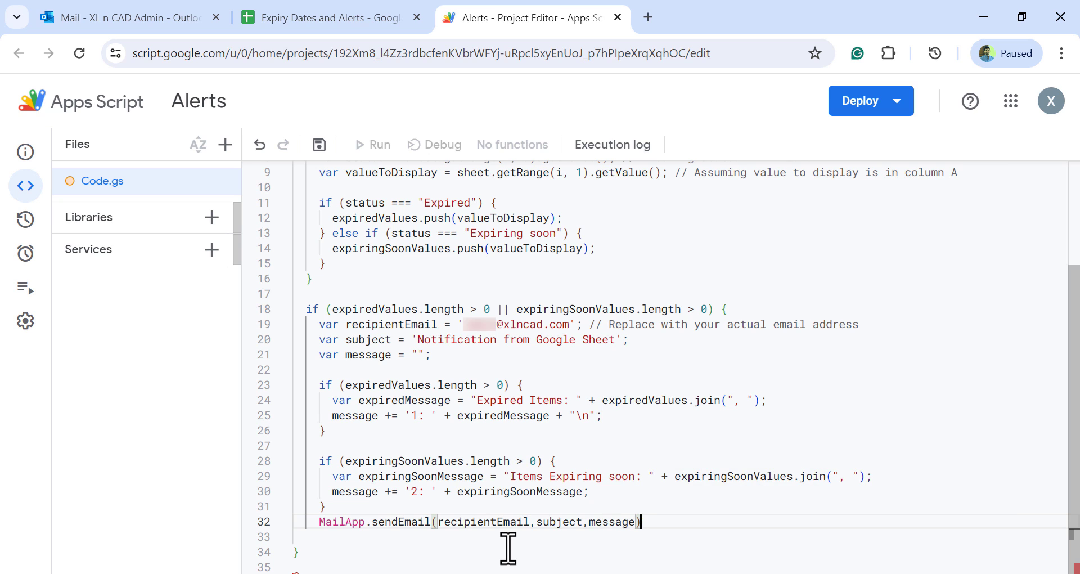
{"action": "type", "text": ";"}
{"action": "key", "text": "Return"}
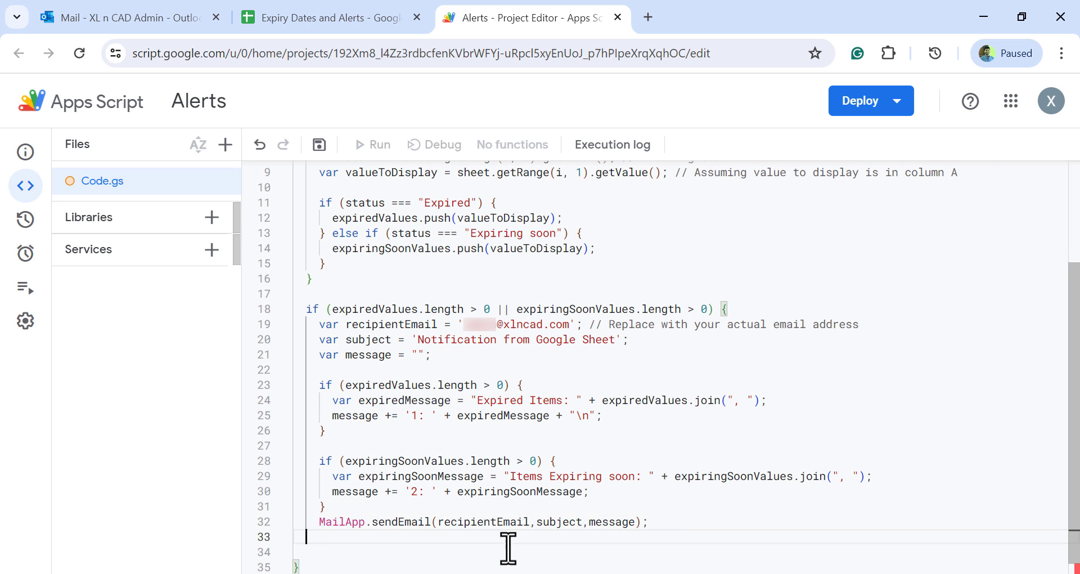
{"action": "scroll", "coordinate": [511, 506], "scroll_direction": "up", "scroll_amount": 3}
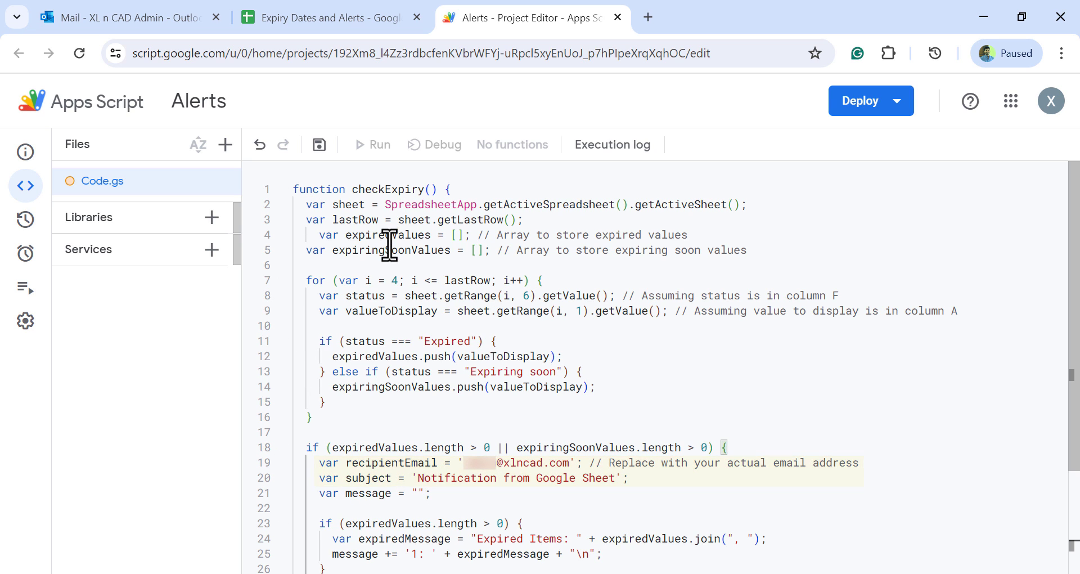
{"action": "left_click", "coordinate": [319, 145]}
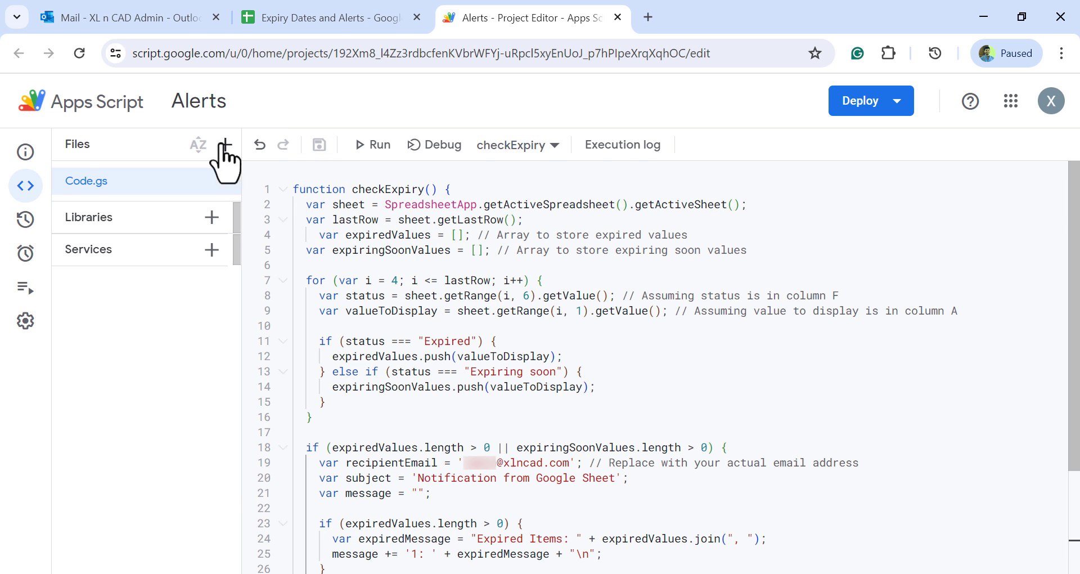
Look over the Outlook inbox and the Status column in the Expiry Dates and Alerts spreadsheet
{"action": "left_click", "coordinate": [154, 18]}
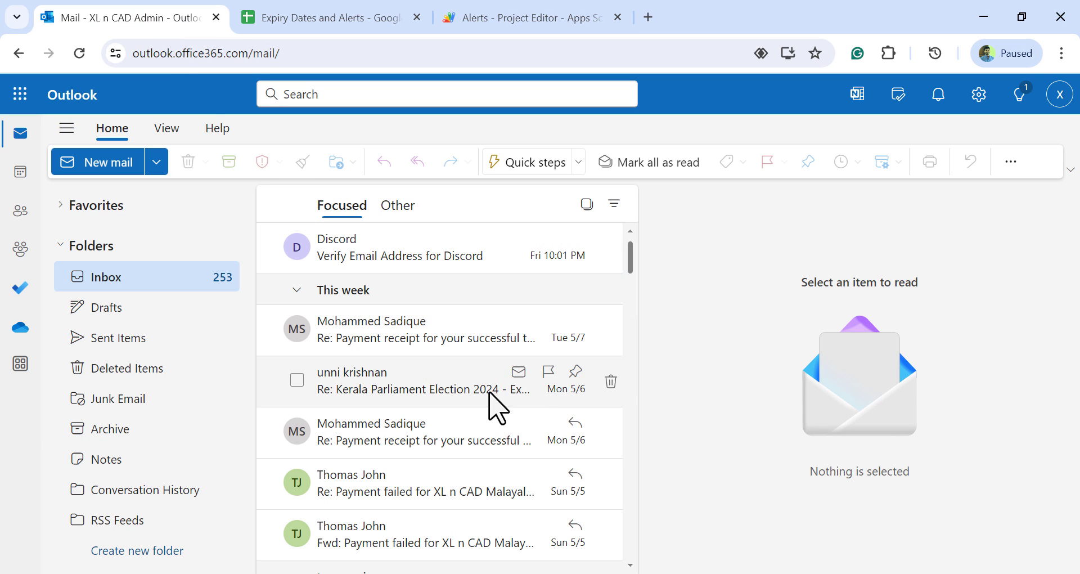
{"action": "left_click", "coordinate": [342, 20]}
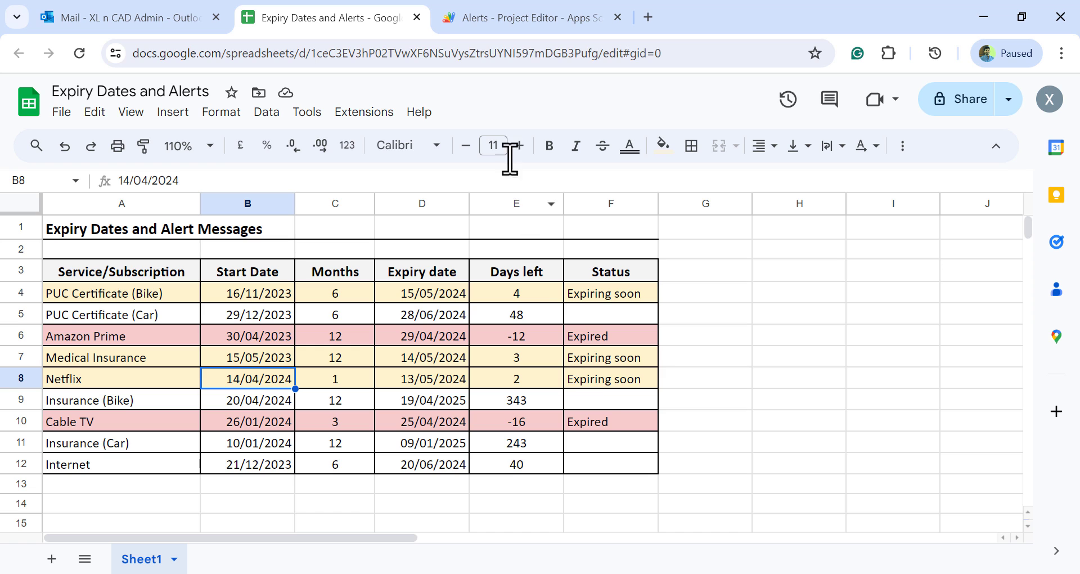
Return to the Alerts script, run checkExpiry and grant the unverified project access to the Google account
{"action": "left_click", "coordinate": [517, 29]}
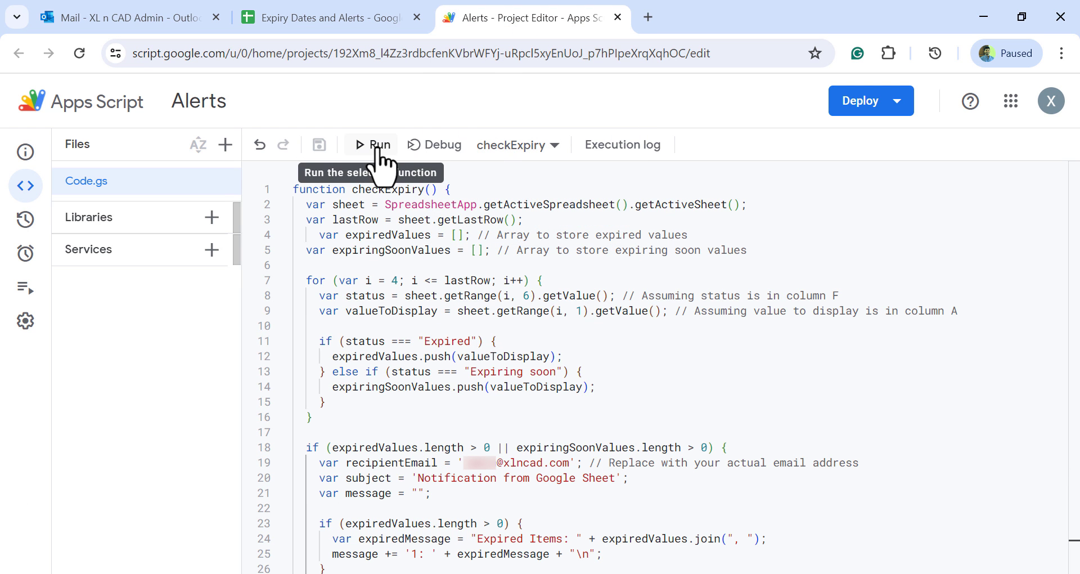
{"action": "left_click", "coordinate": [376, 148]}
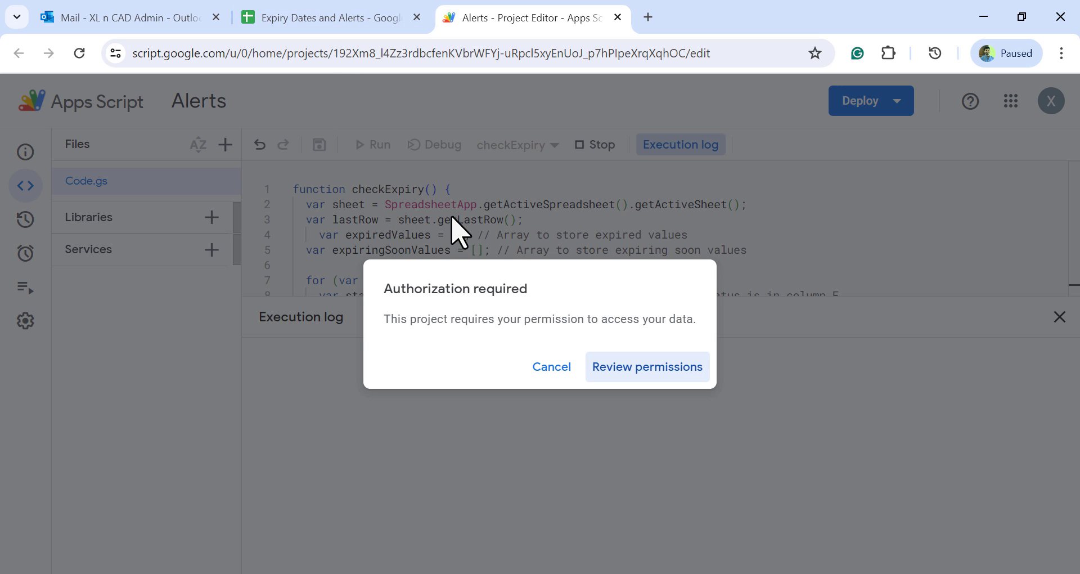
{"action": "left_click", "coordinate": [658, 388]}
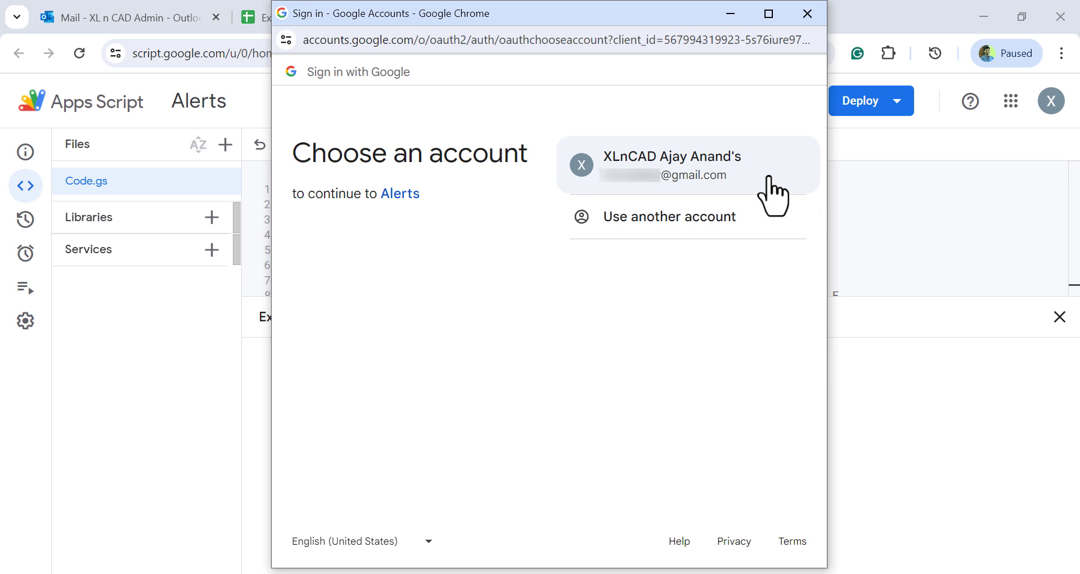
{"action": "left_click", "coordinate": [768, 177]}
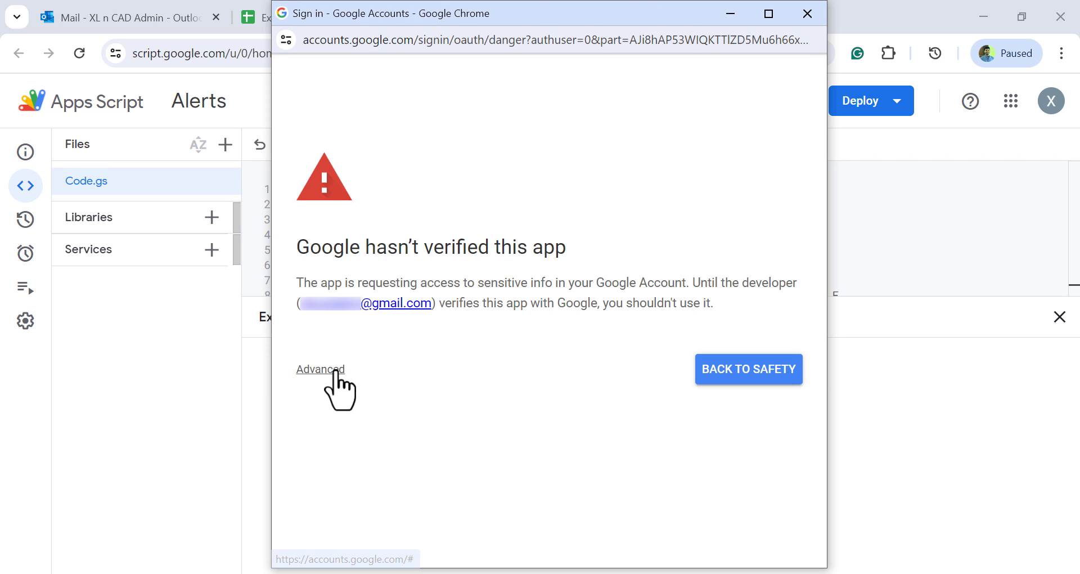
{"action": "left_click", "coordinate": [338, 370]}
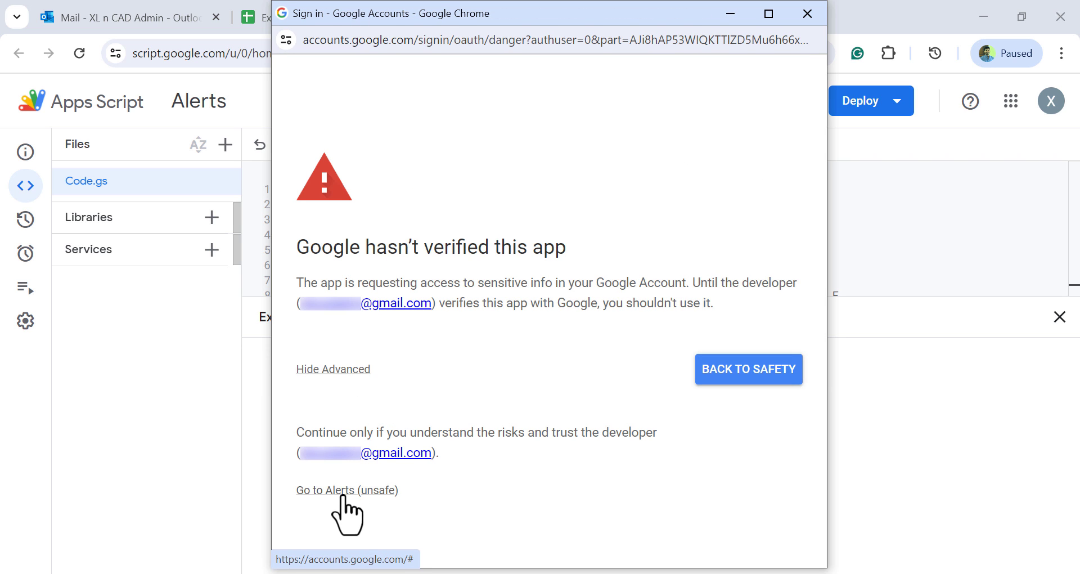
{"action": "left_click", "coordinate": [341, 498]}
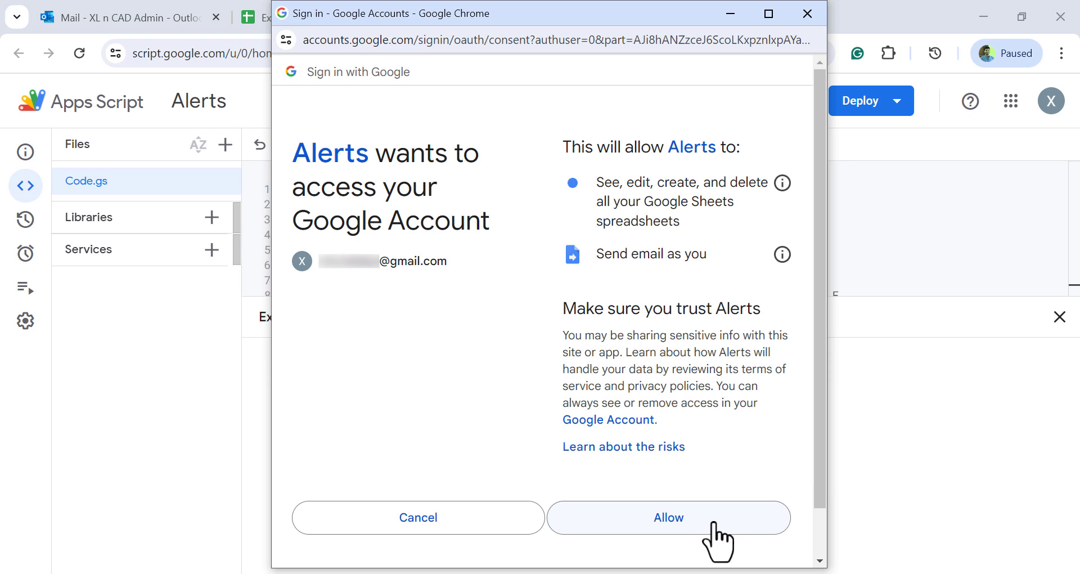
{"action": "left_click_drag", "start_coordinate": [820, 479], "coordinate": [821, 524]}
{"action": "left_click", "coordinate": [716, 476]}
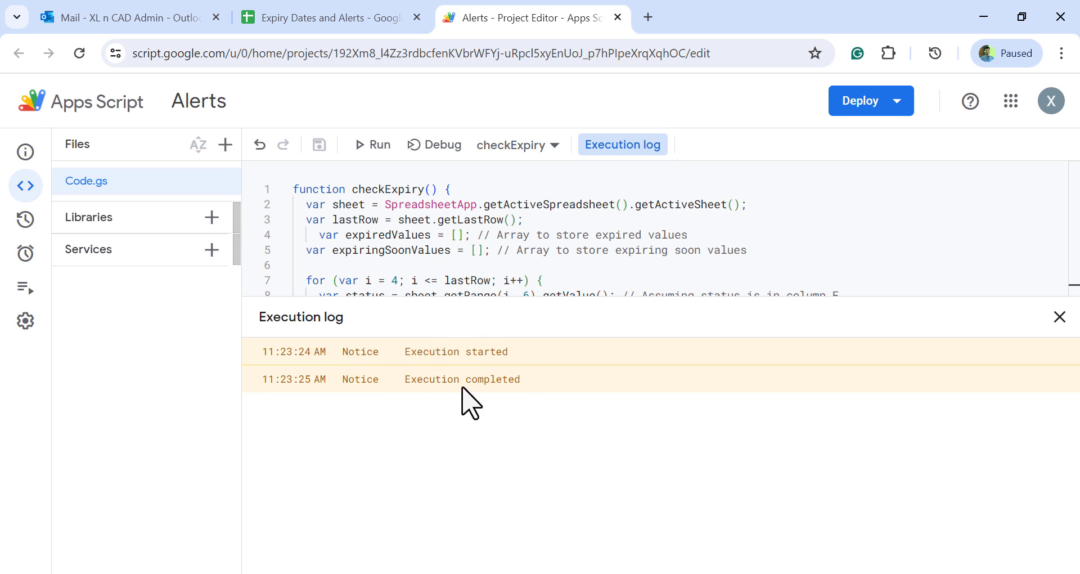
Switch to Outlook and open the "Notification from Google Sheet" email
{"action": "left_click", "coordinate": [160, 20]}
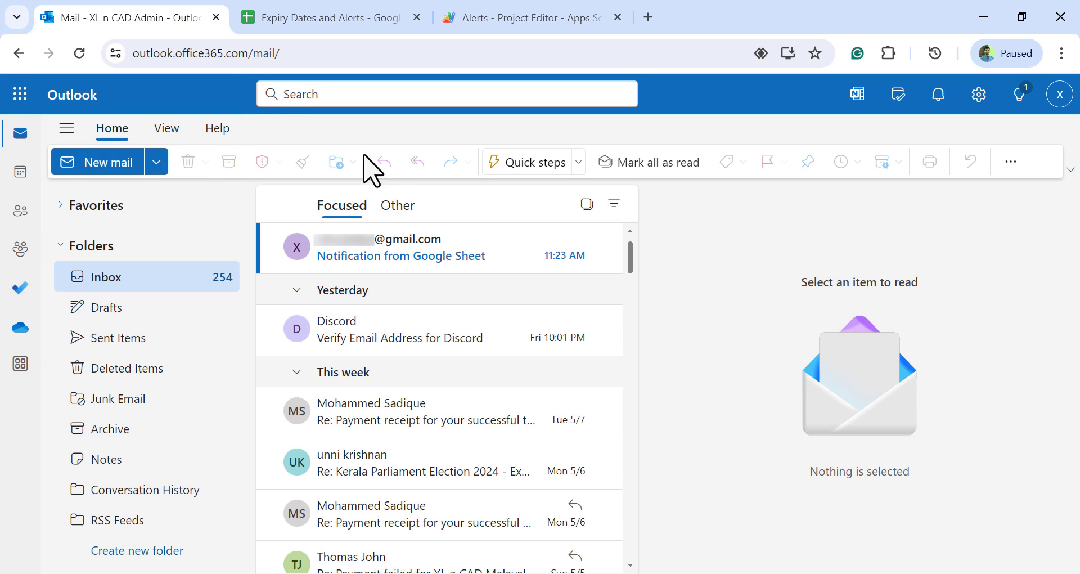
{"action": "left_click", "coordinate": [513, 269]}
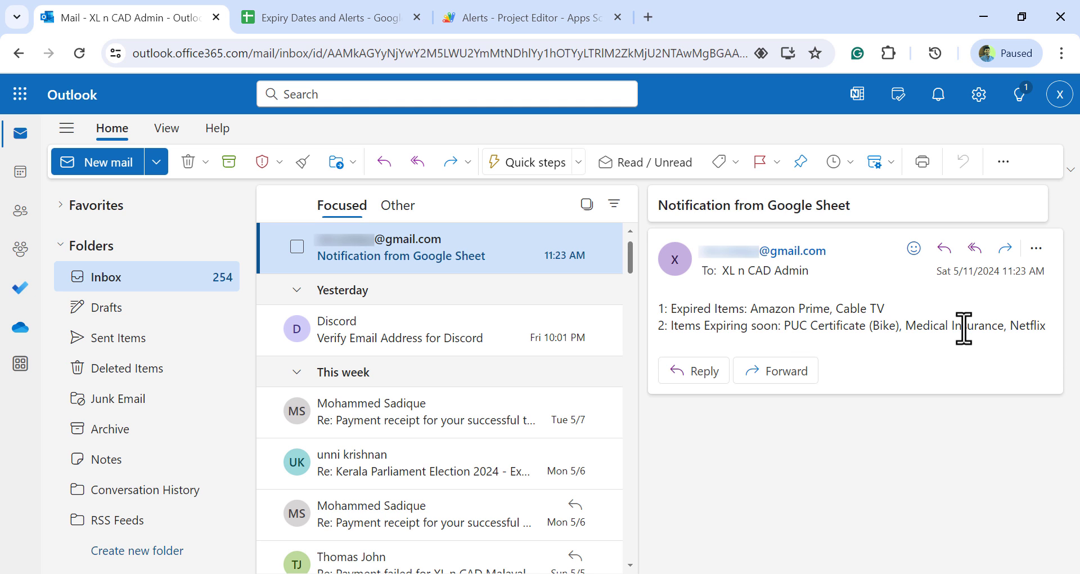
In the Expiry Dates and Alerts spreadsheet, extend row 12 down through row 14 and clear the copied entries in A13:C14
{"action": "left_click", "coordinate": [376, 18]}
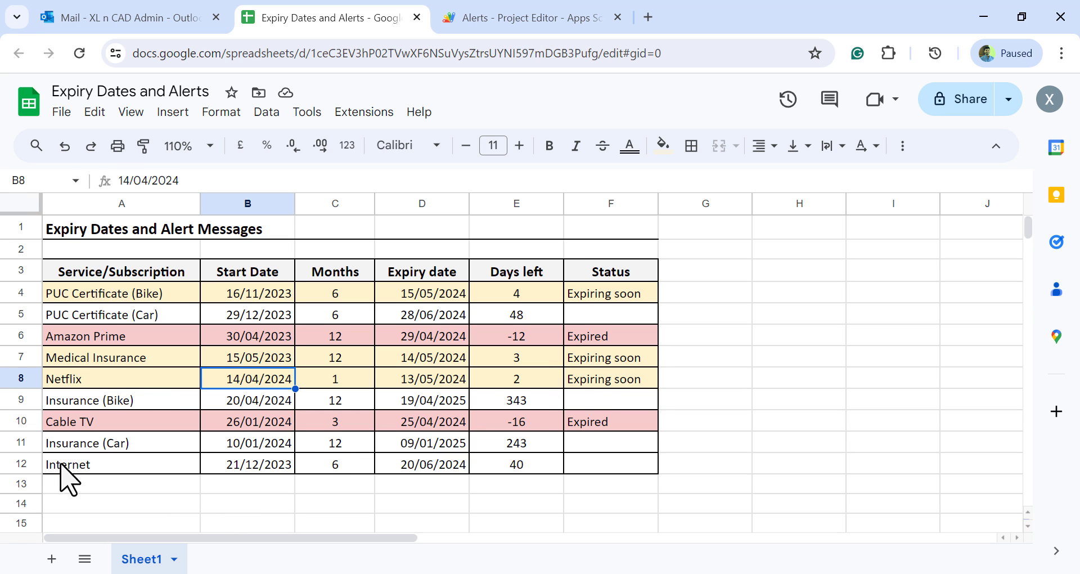
{"action": "left_click_drag", "start_coordinate": [63, 466], "coordinate": [650, 509]}
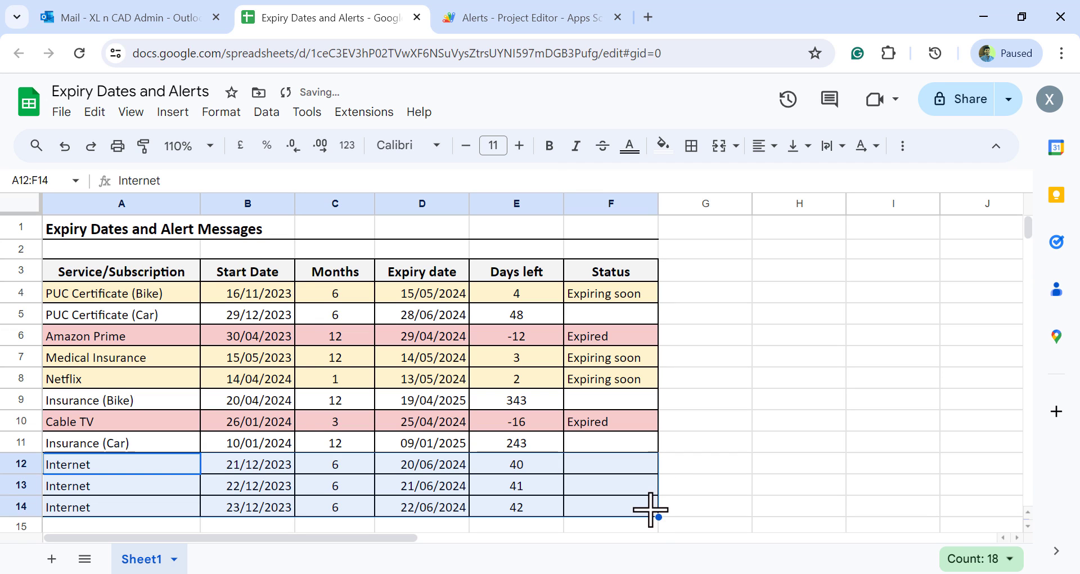
{"action": "left_click_drag", "start_coordinate": [149, 491], "coordinate": [332, 506]}
{"action": "key", "text": "Delete"}
Add Club Membership in row 13 with start date 04/03/2024 and a duration of 2 months
{"action": "left_click", "coordinate": [157, 487]}
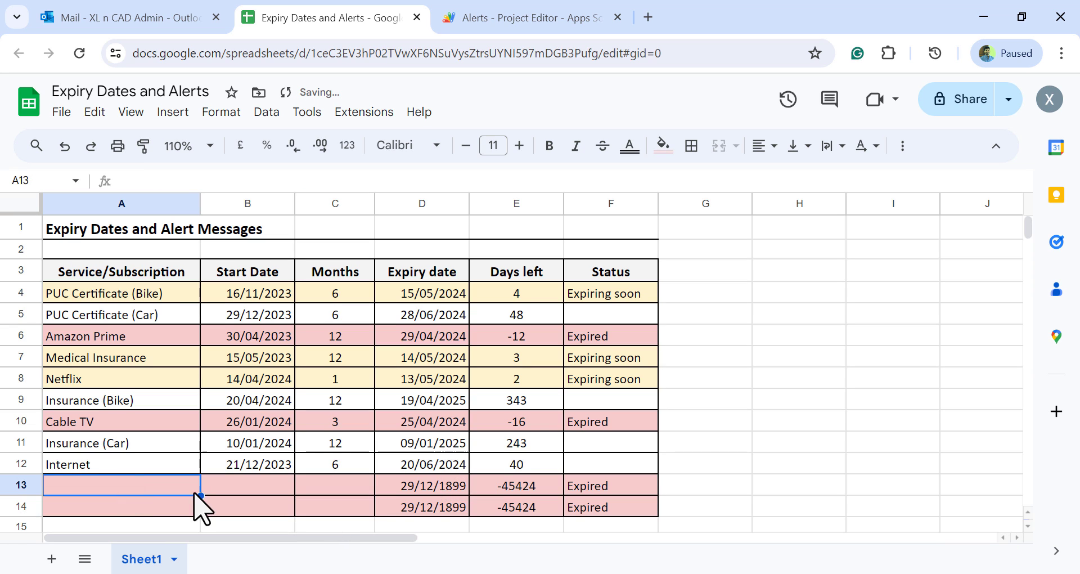
{"action": "type", "text": "Club M"}
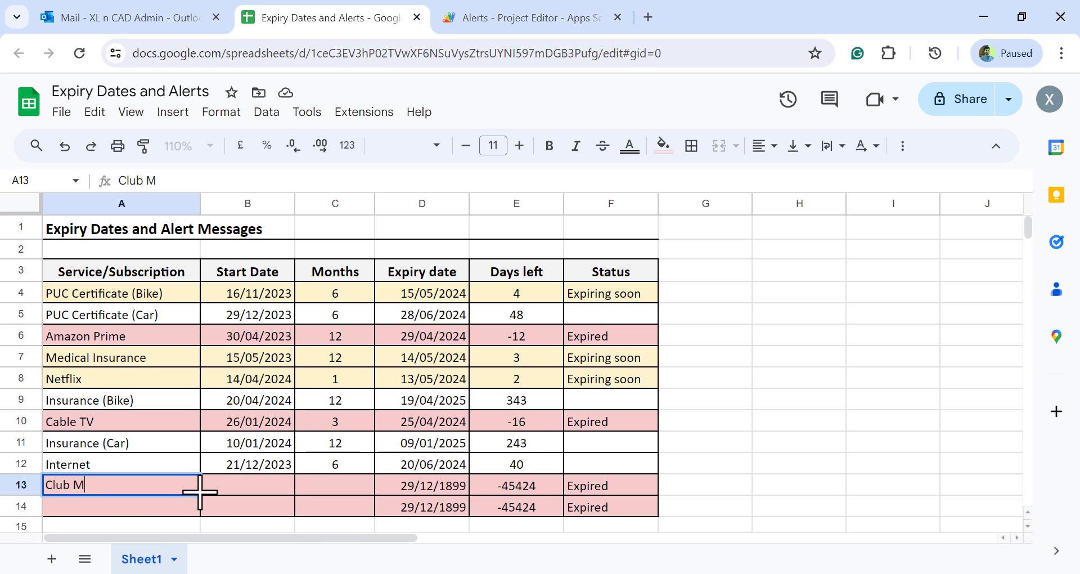
{"action": "type", "text": "embership"}
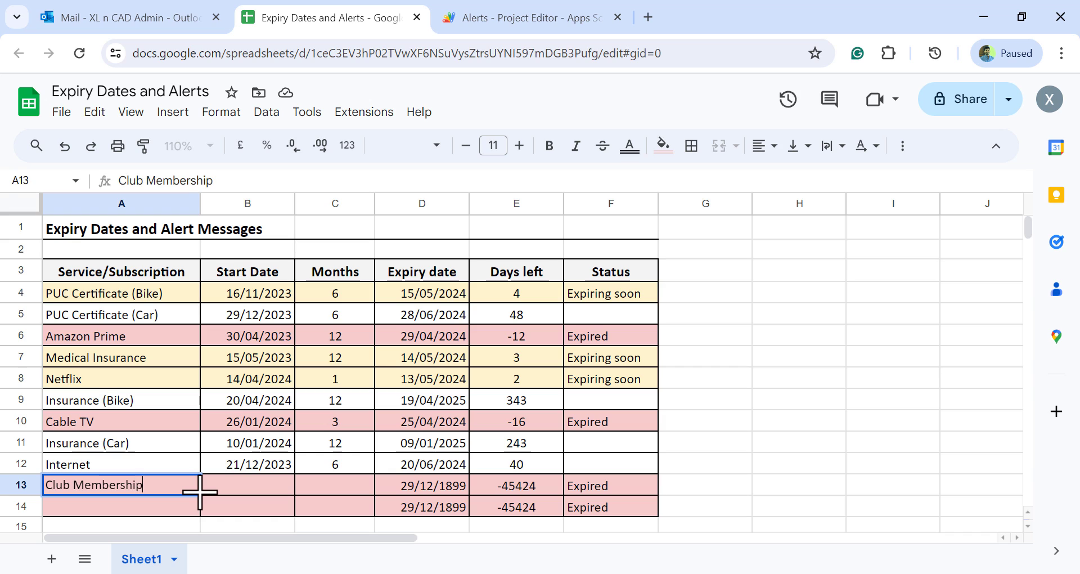
{"action": "key", "text": "Tab"}
{"action": "type", "text": "04"}
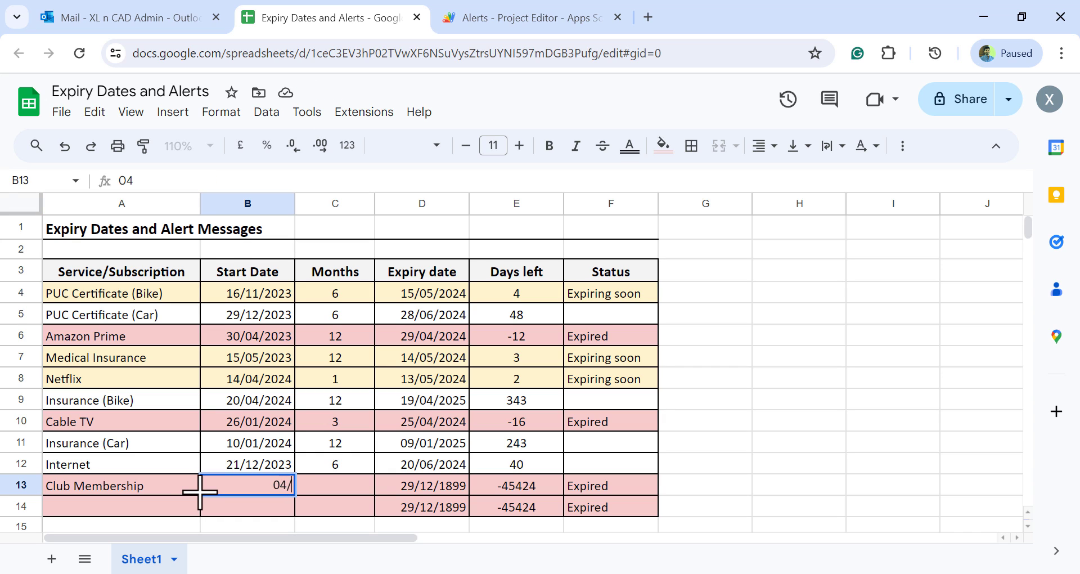
{"action": "type", "text": "/03/202"}
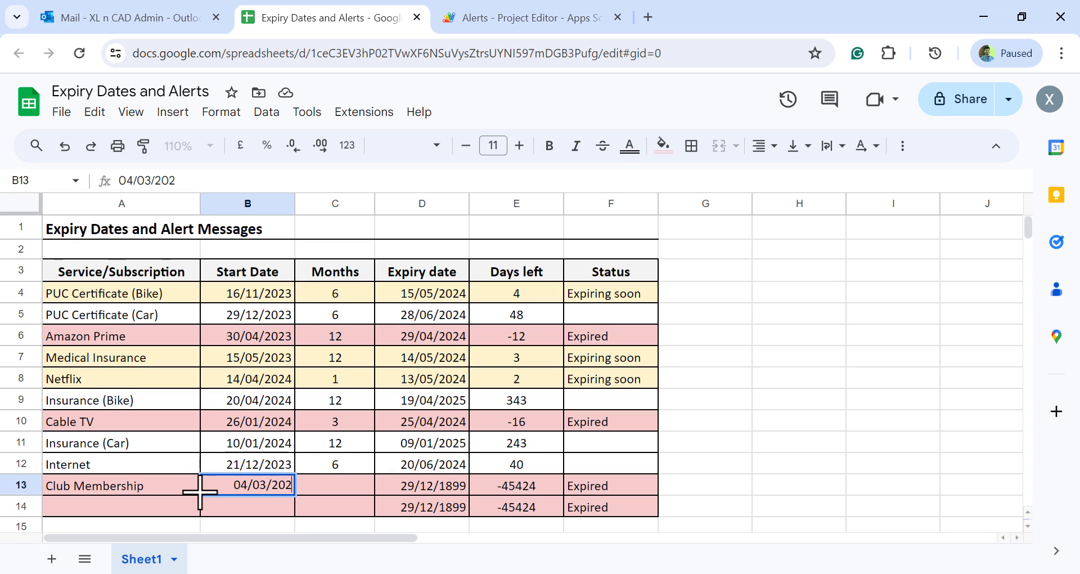
{"action": "type", "text": "4"}
{"action": "key", "text": "Tab"}
{"action": "type", "text": "2"}
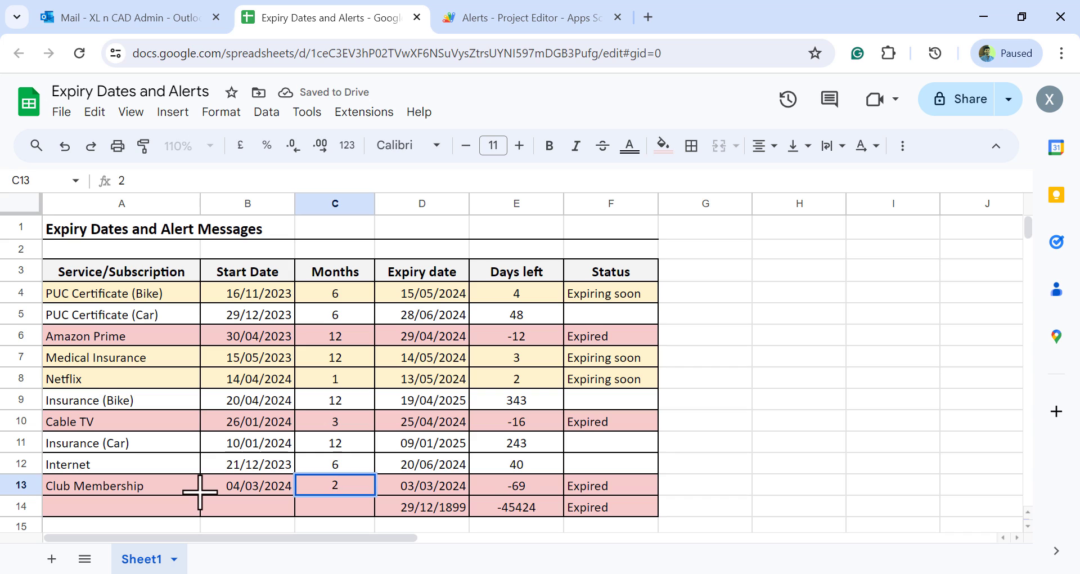
{"action": "key", "text": "Return"}
Add Web Hosting in row 14 with start date 14/05/2023 and a duration of 12 months
{"action": "type", "text": "Web Hosting"}
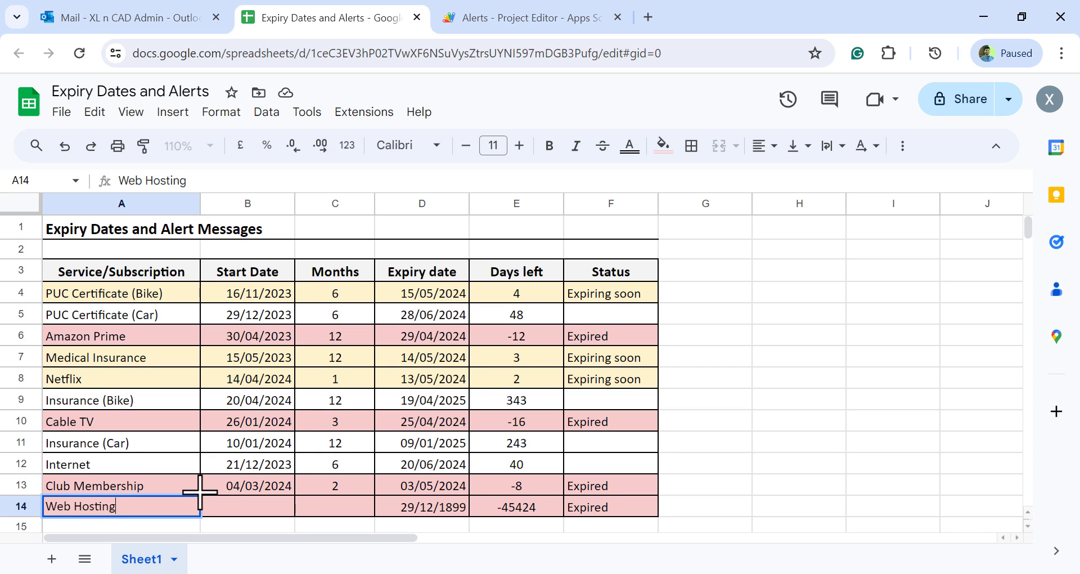
{"action": "key", "text": "Tab"}
{"action": "type", "text": "14/05/202"}
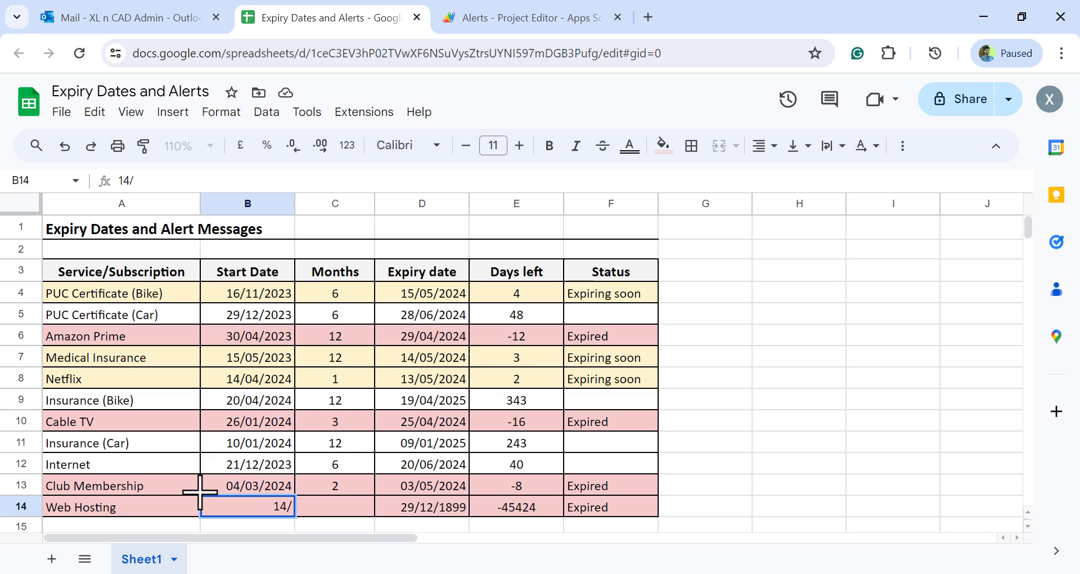
{"action": "key", "text": "Tab"}
{"action": "type", "text": "1"}
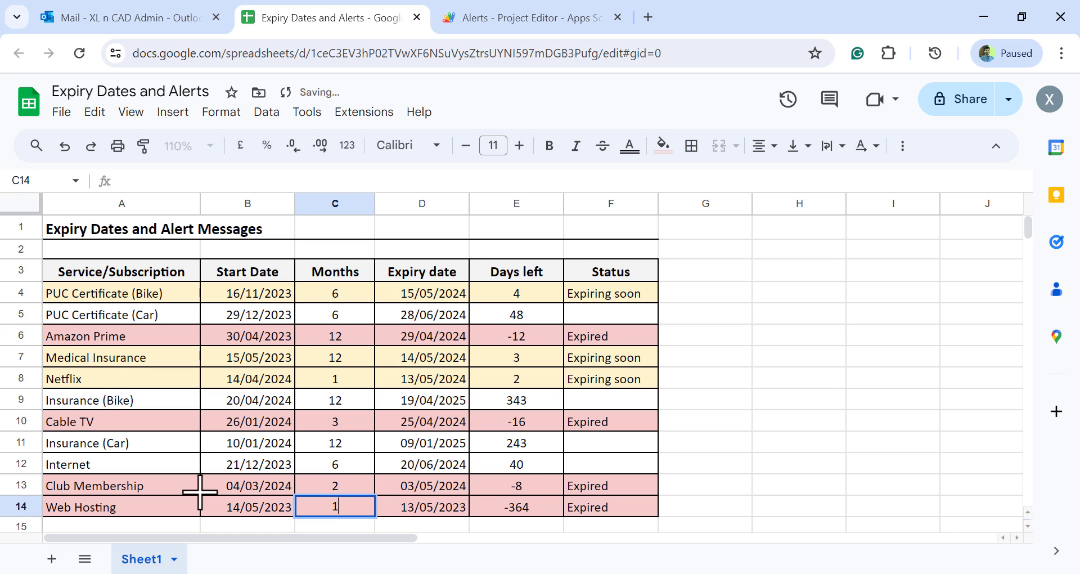
{"action": "key", "text": "Tab"}
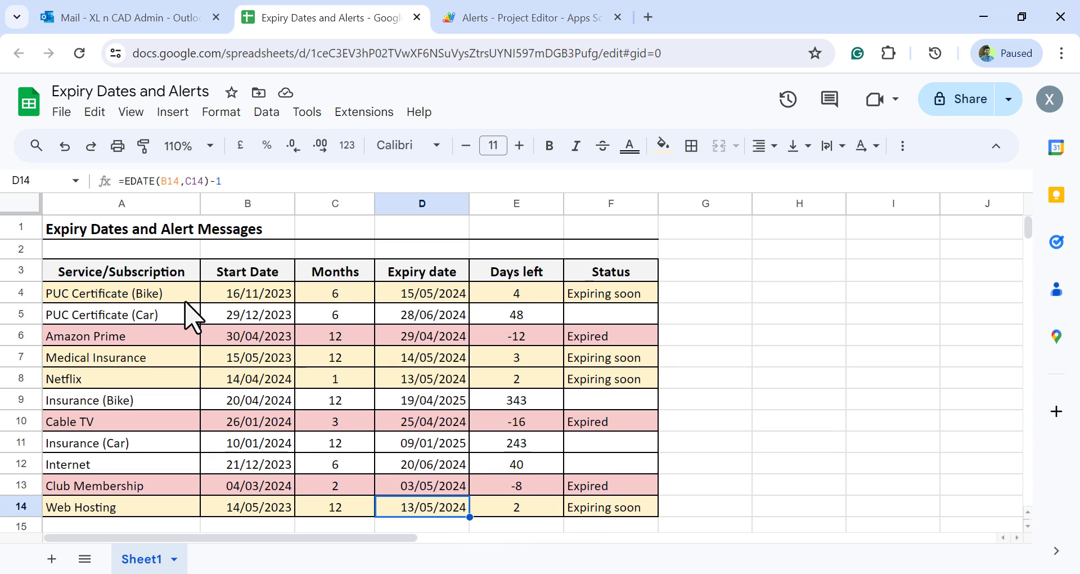
Change the start date of PUC Certificate (Bike) to 25/11/2023
{"action": "left_click", "coordinate": [231, 294]}
{"action": "left_click_drag", "start_coordinate": [130, 184], "coordinate": [123, 184]}
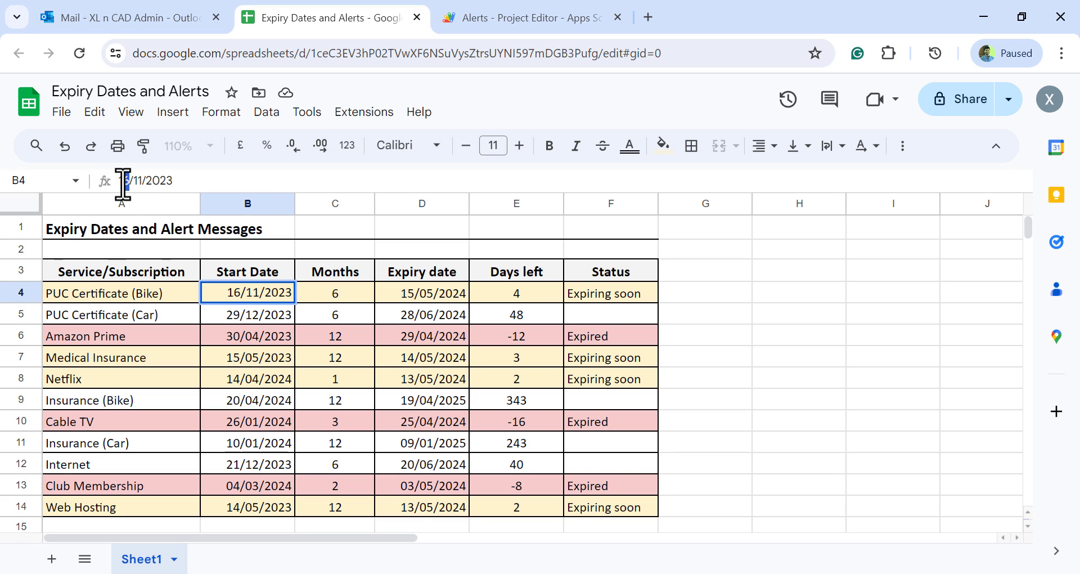
{"action": "type", "text": "25"}
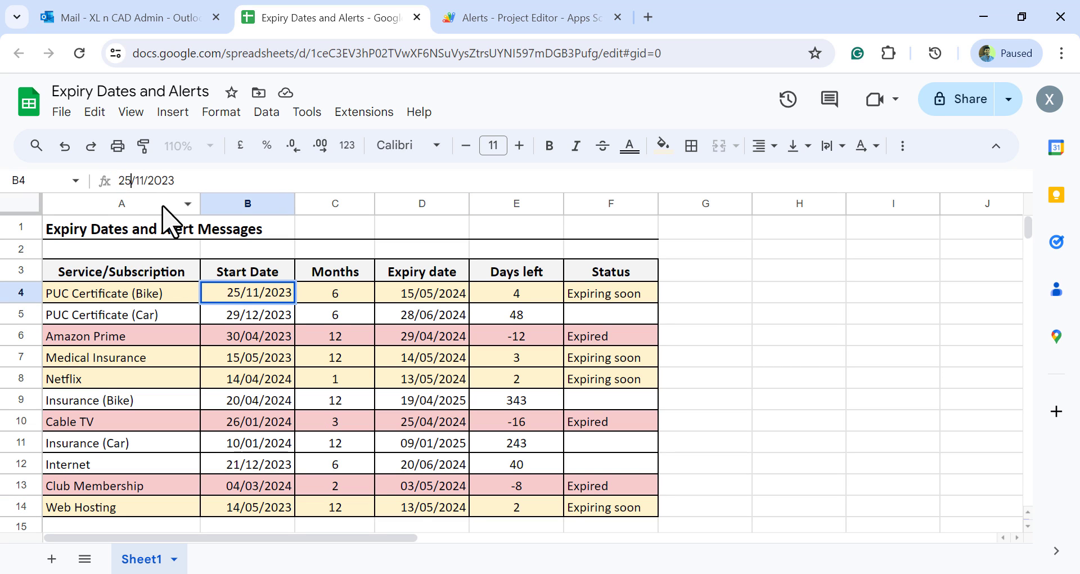
{"action": "key", "text": "Return"}
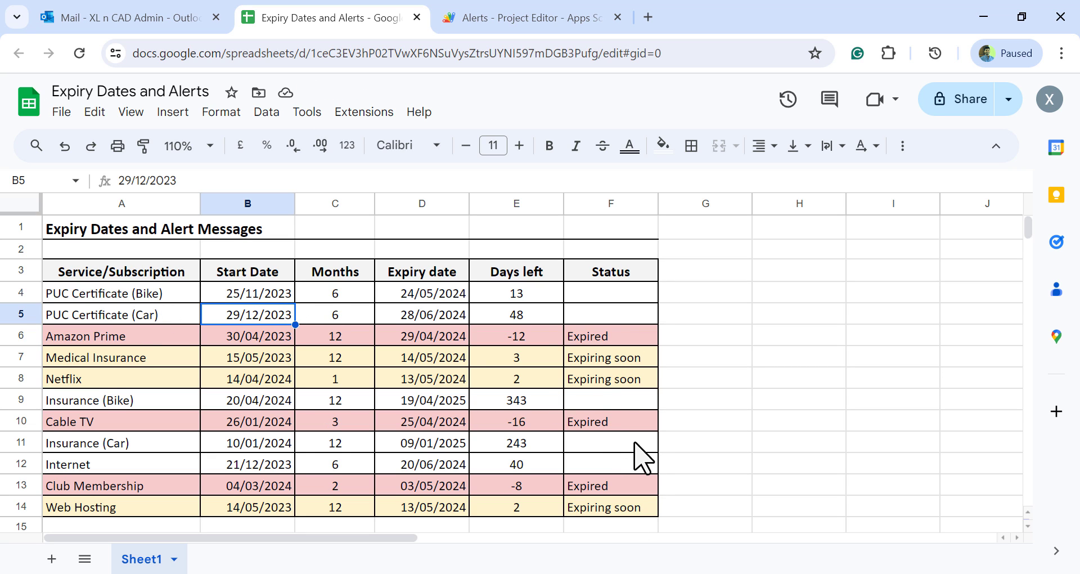
Switch to the Alerts script, close the old execution log and run checkExpiry
{"action": "left_click", "coordinate": [532, 18]}
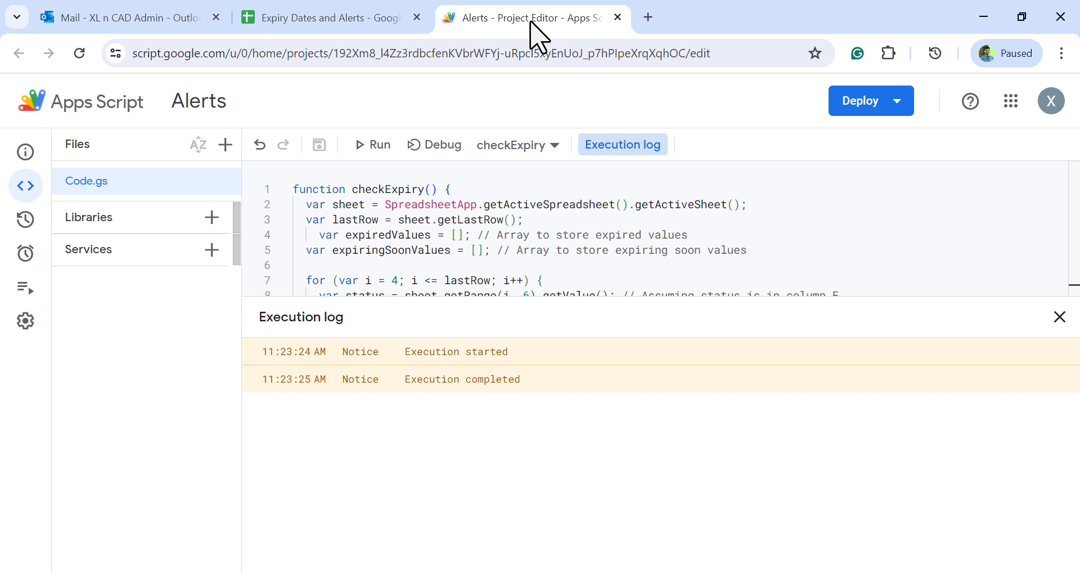
{"action": "left_click", "coordinate": [1061, 317]}
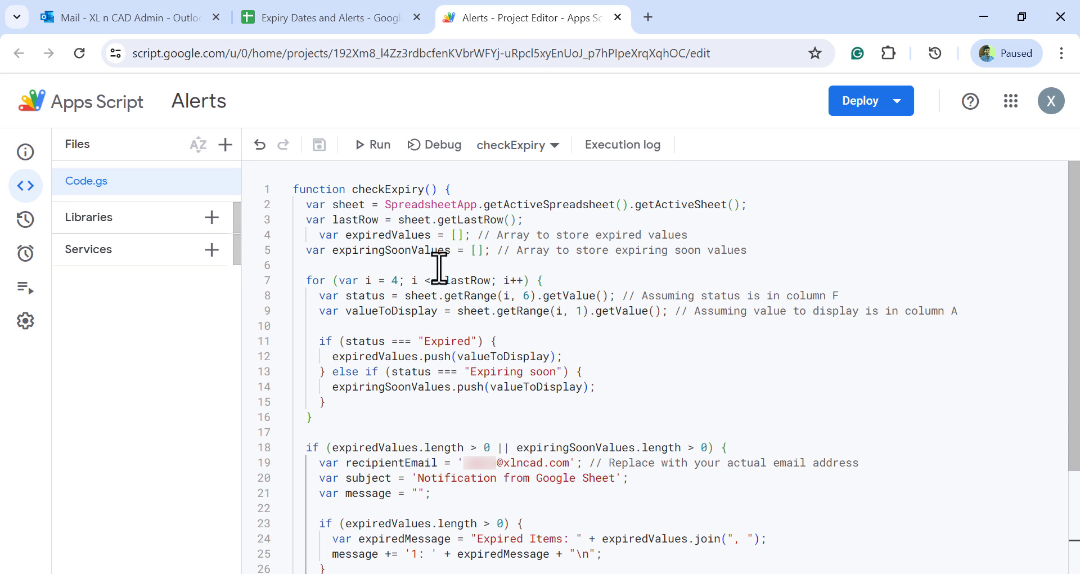
{"action": "left_click", "coordinate": [380, 155]}
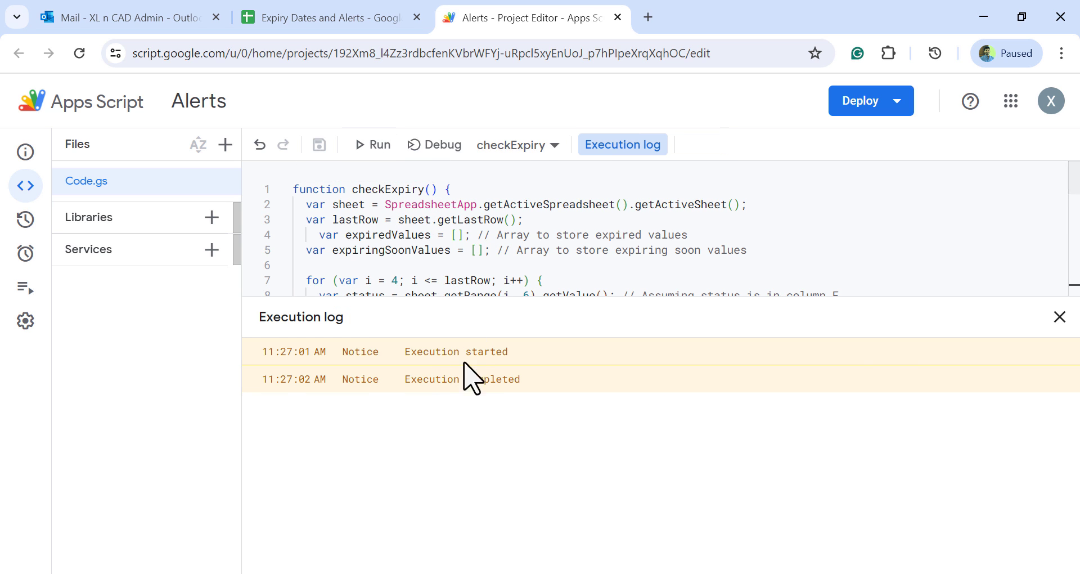
Switch to Outlook and open the newest "Notification from Google Sheet" email
{"action": "left_click", "coordinate": [152, 17]}
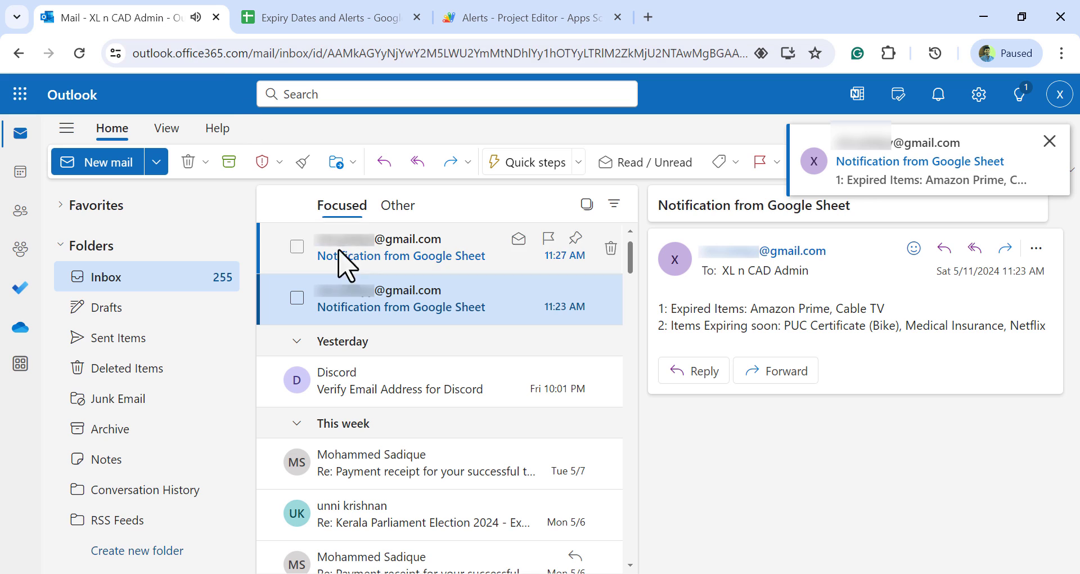
{"action": "left_click", "coordinate": [511, 263]}
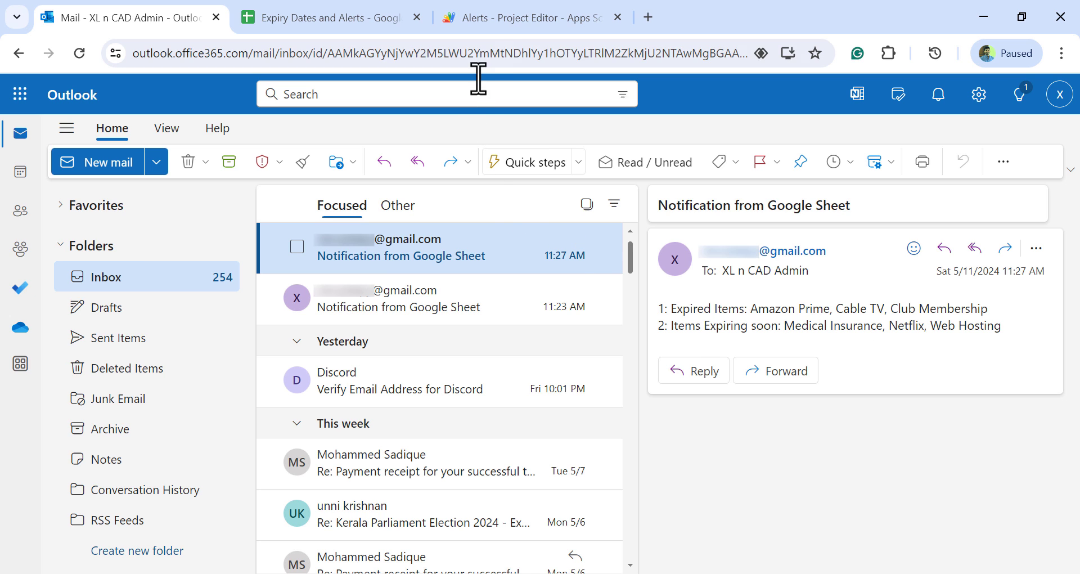
Close the execution log in the Alerts script and return to the Expiry Dates and Alerts spreadsheet to review it
{"action": "left_click", "coordinate": [528, 19]}
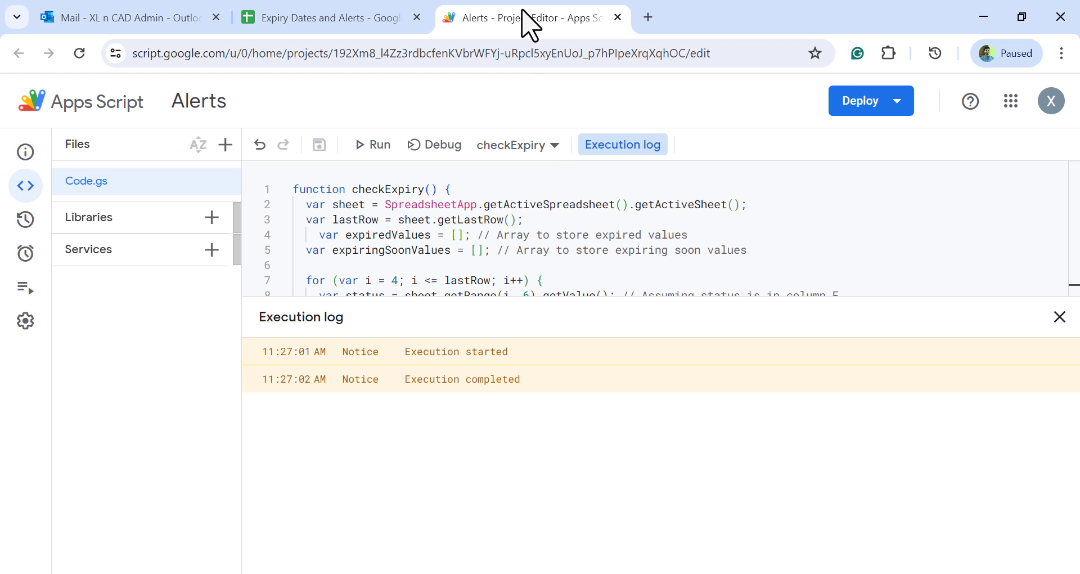
{"action": "left_click", "coordinate": [1060, 318]}
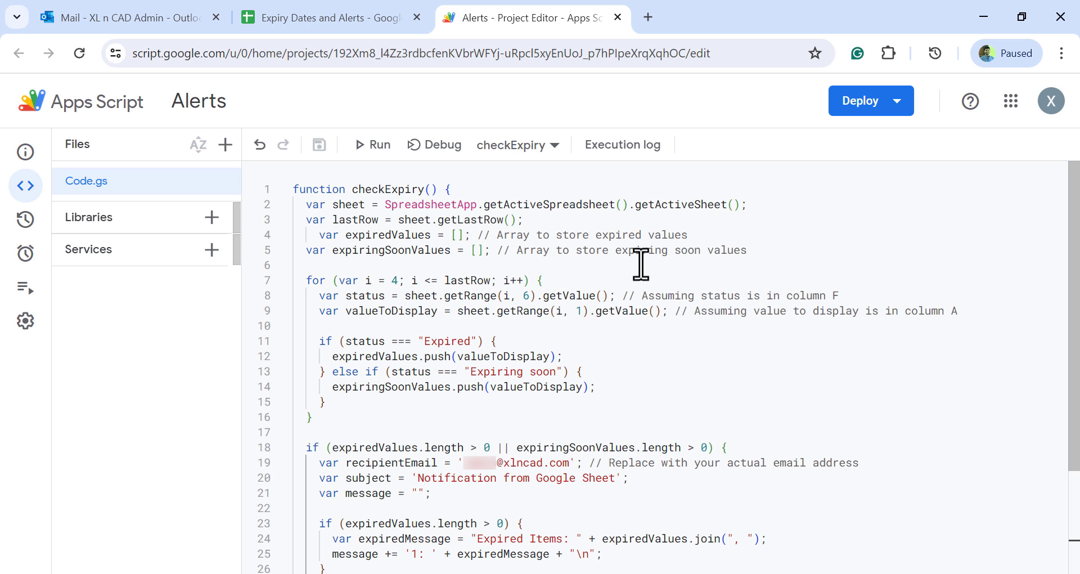
{"action": "left_click", "coordinate": [378, 20]}
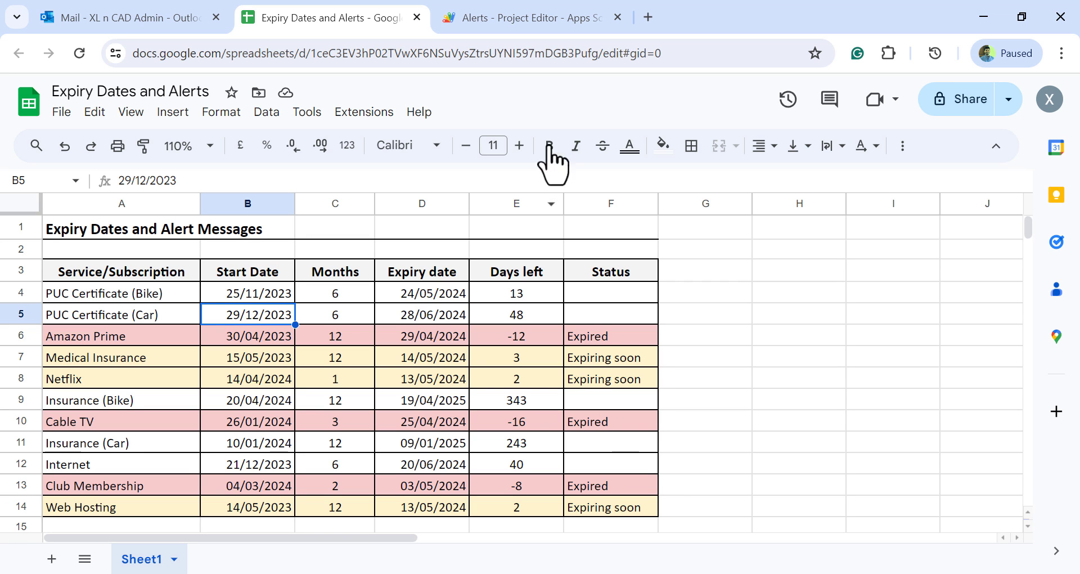
In the Alerts script project, start a new trigger for checkExpiry and set its event source to Time-driven
{"action": "left_click", "coordinate": [545, 25]}
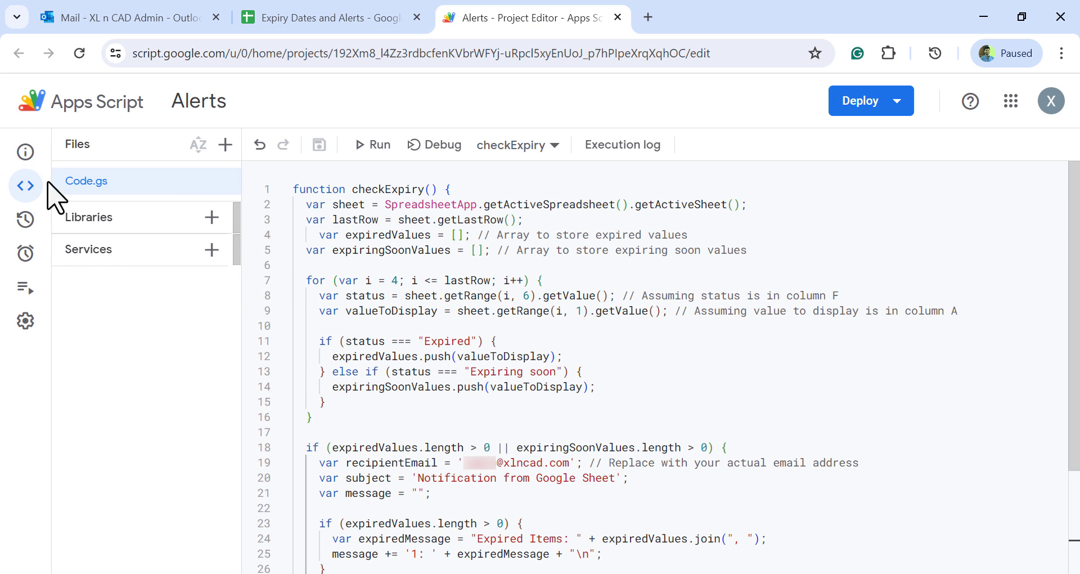
{"action": "mouse_move", "coordinate": [30, 253]}
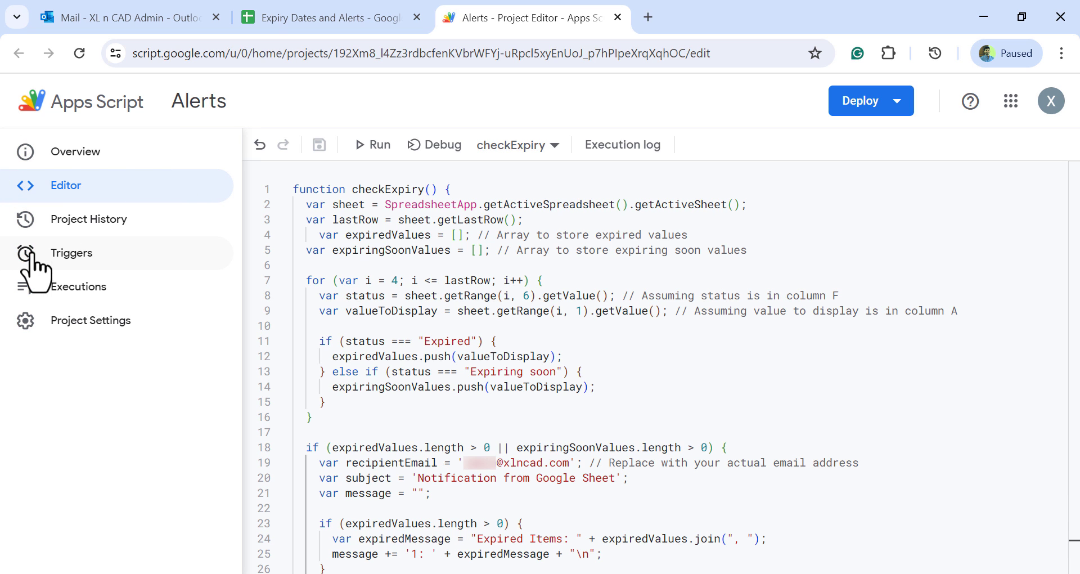
{"action": "left_click", "coordinate": [151, 262]}
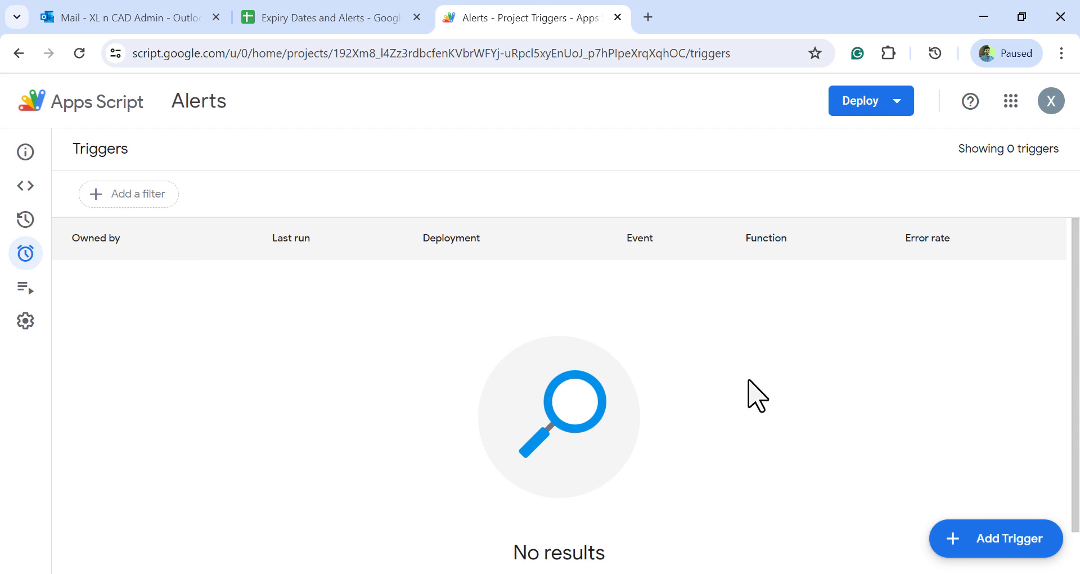
{"action": "left_click", "coordinate": [961, 544]}
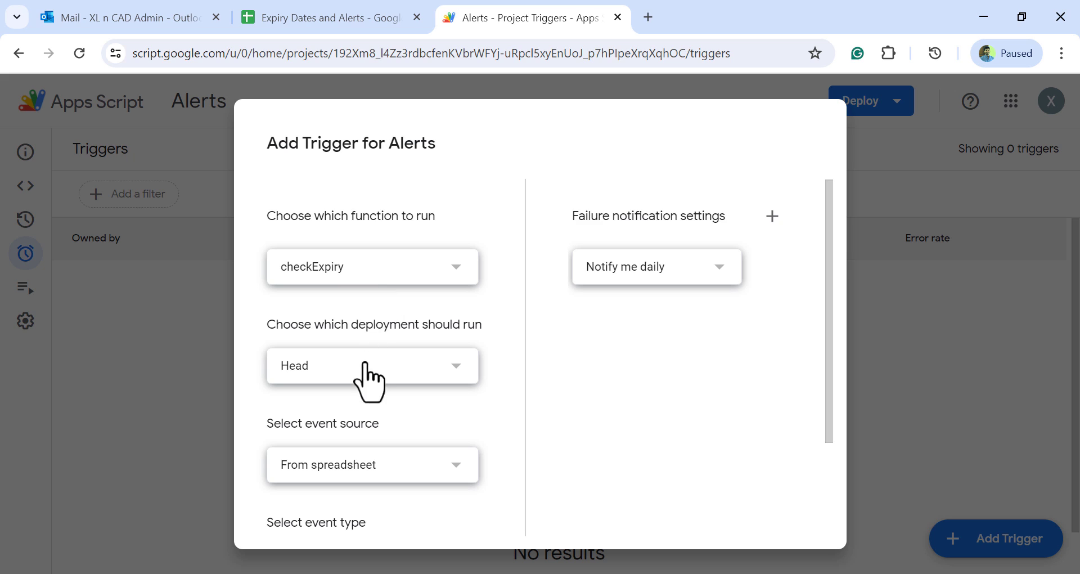
{"action": "scroll", "coordinate": [371, 405], "scroll_direction": "down", "scroll_amount": 2}
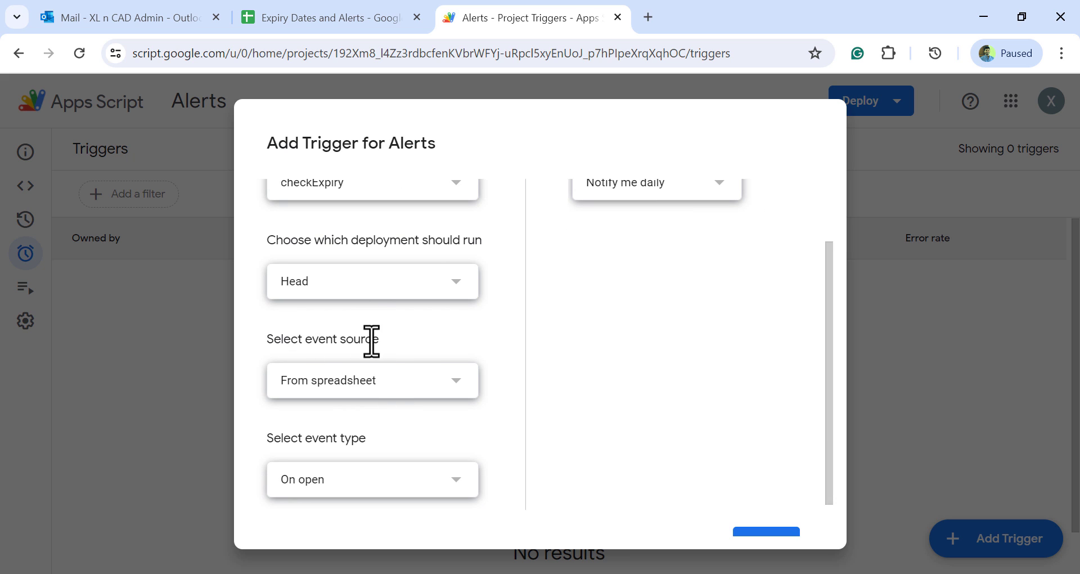
{"action": "left_click", "coordinate": [448, 383]}
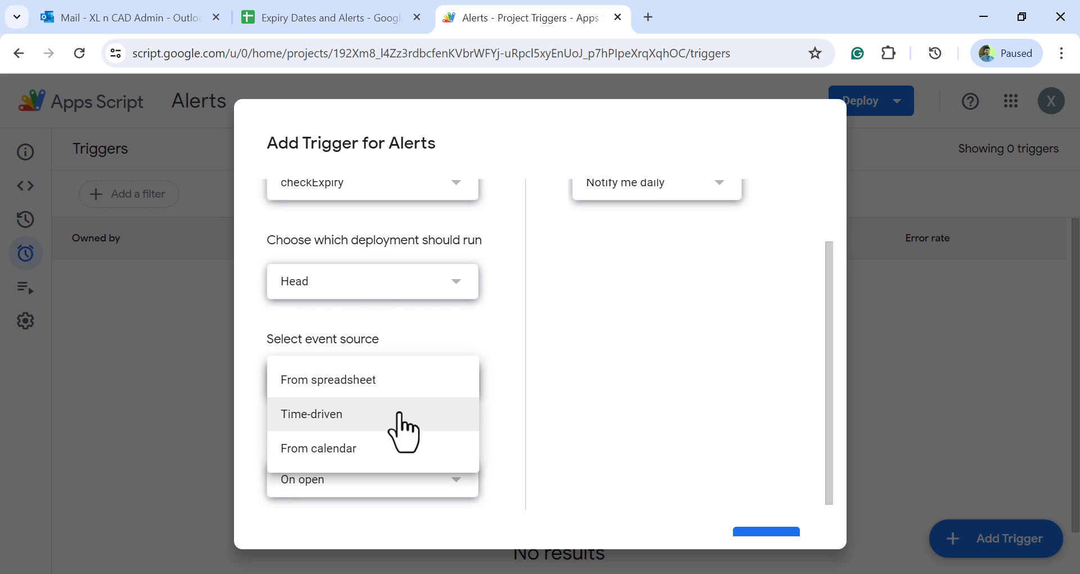
{"action": "left_click", "coordinate": [400, 428]}
{"action": "scroll", "coordinate": [403, 429], "scroll_direction": "down", "scroll_amount": 2}
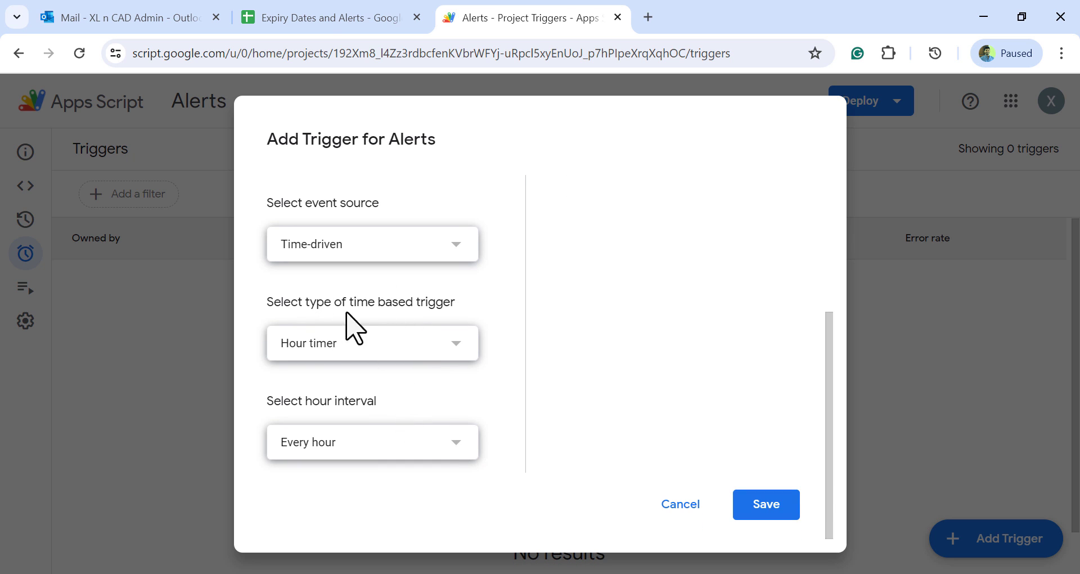
Set the trigger to a Day timer running from 2pm to 3pm and save it
{"action": "left_click", "coordinate": [420, 343]}
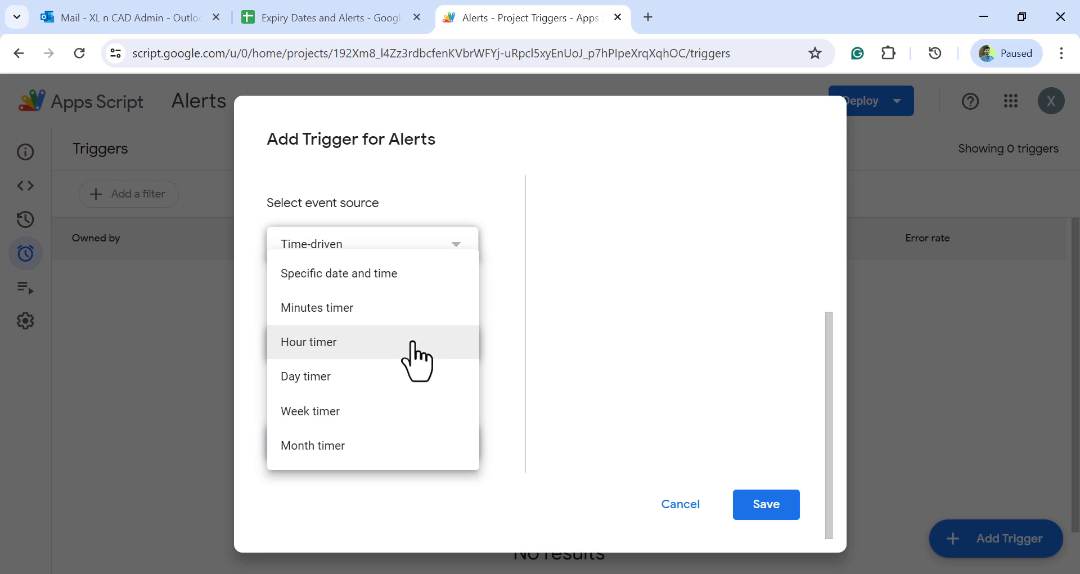
{"action": "left_click", "coordinate": [389, 373]}
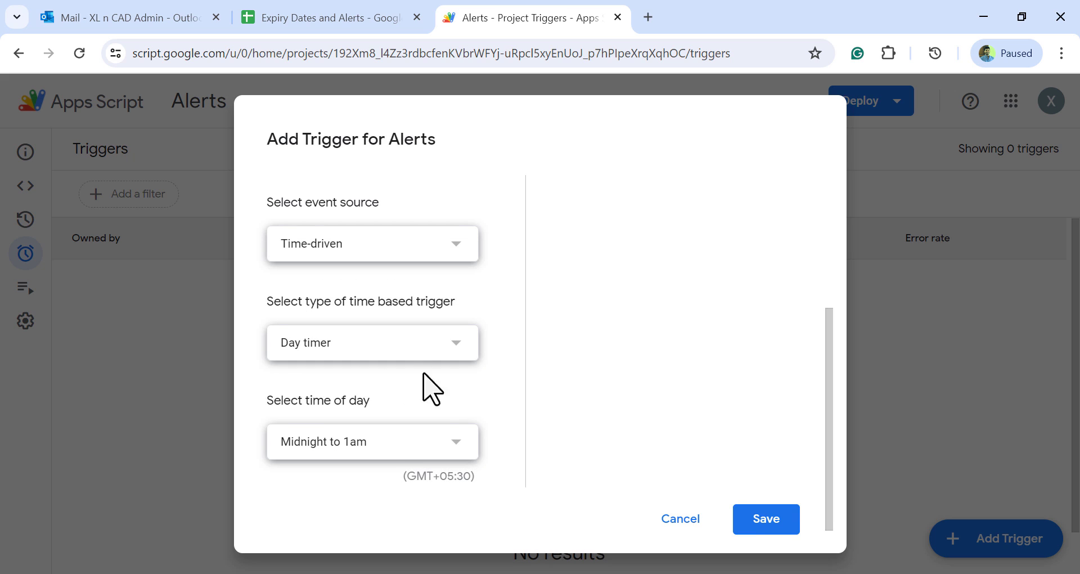
{"action": "scroll", "coordinate": [429, 397], "scroll_direction": "down", "scroll_amount": 1}
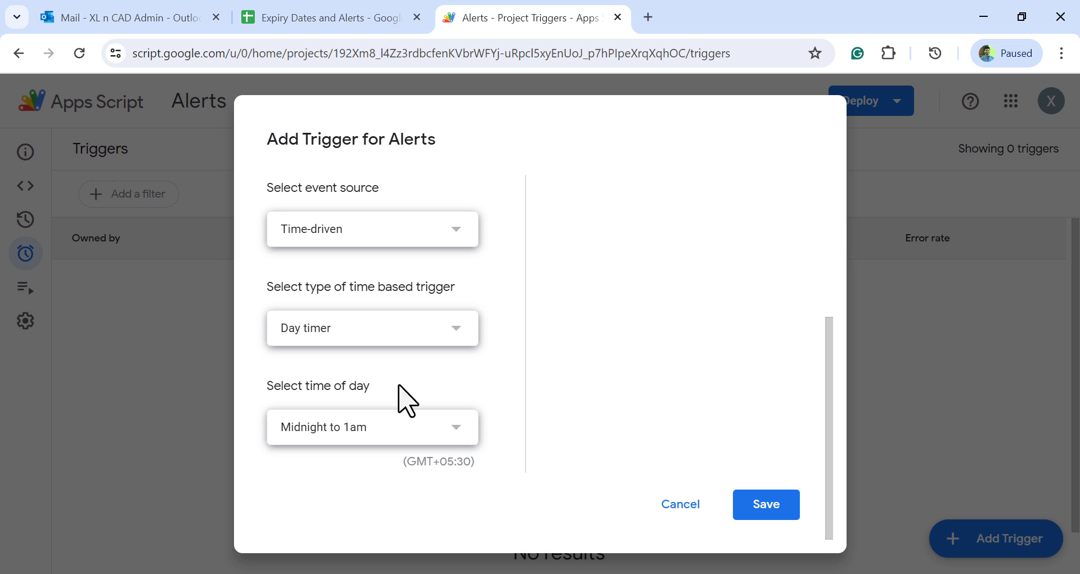
{"action": "left_click", "coordinate": [394, 425]}
{"action": "scroll", "coordinate": [407, 385], "scroll_direction": "down", "scroll_amount": 2}
{"action": "scroll", "coordinate": [413, 390], "scroll_direction": "down", "scroll_amount": 3}
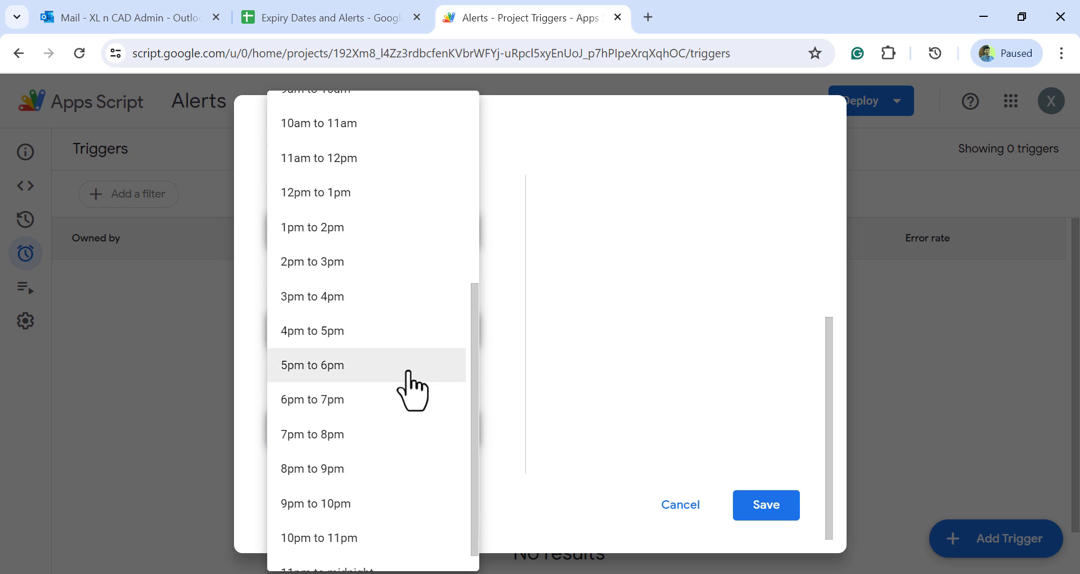
{"action": "scroll", "coordinate": [412, 390], "scroll_direction": "up", "scroll_amount": 2}
{"action": "scroll", "coordinate": [412, 390], "scroll_direction": "down", "scroll_amount": 1}
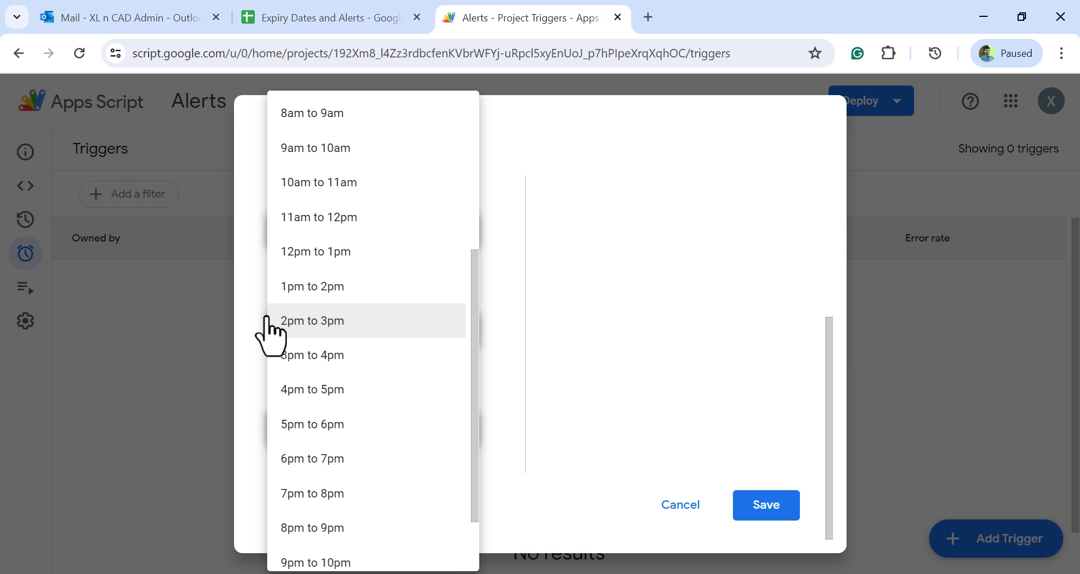
{"action": "left_click", "coordinate": [369, 332]}
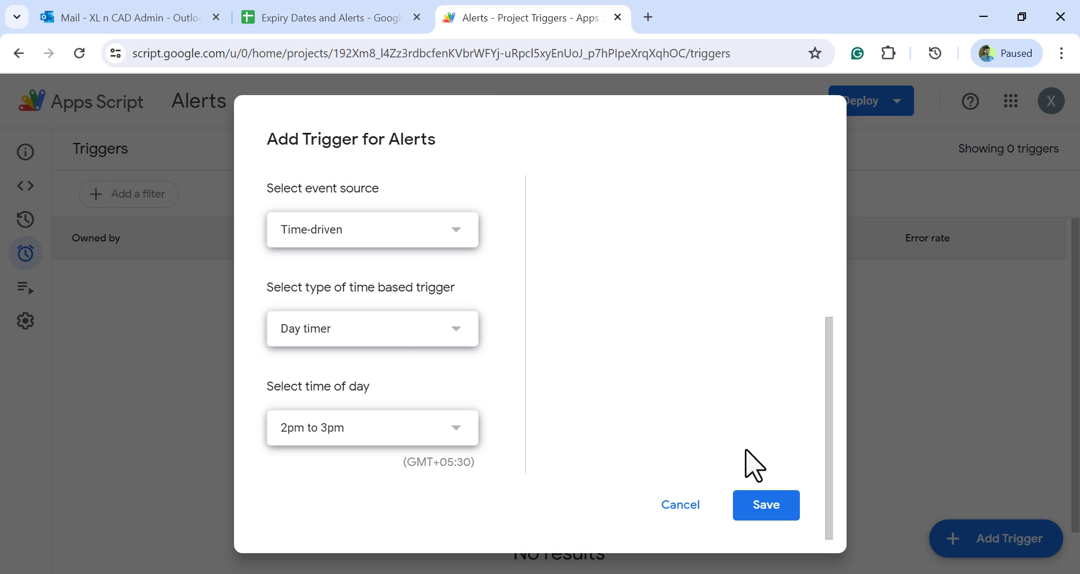
{"action": "left_click", "coordinate": [763, 506]}
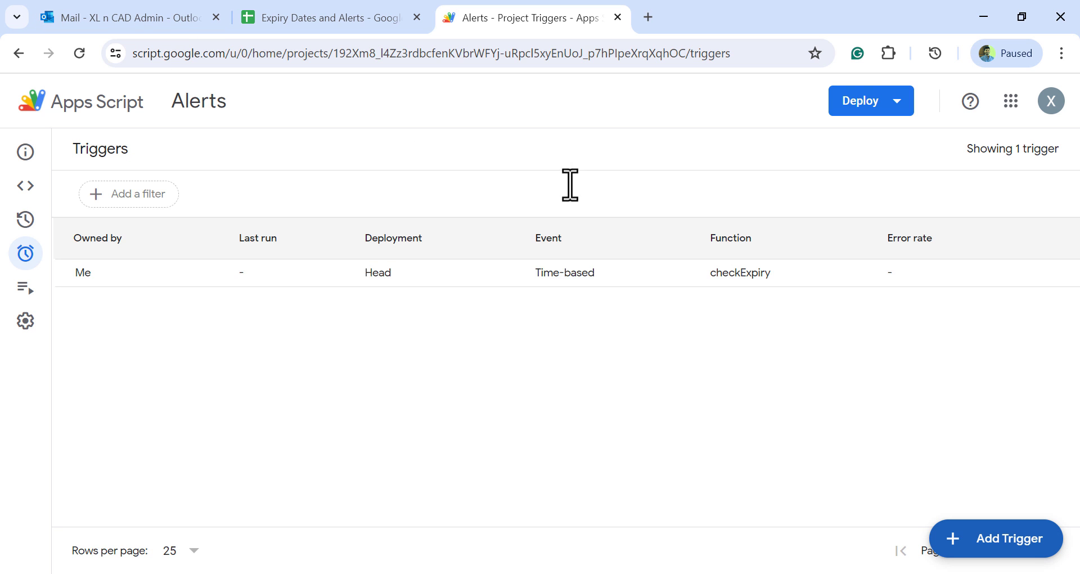
Close the Alerts script triggers page, the Expiry Dates and Alerts spreadsheet and the Outlook mailbox
{"action": "left_click", "coordinate": [618, 17]}
{"action": "left_click", "coordinate": [420, 18]}
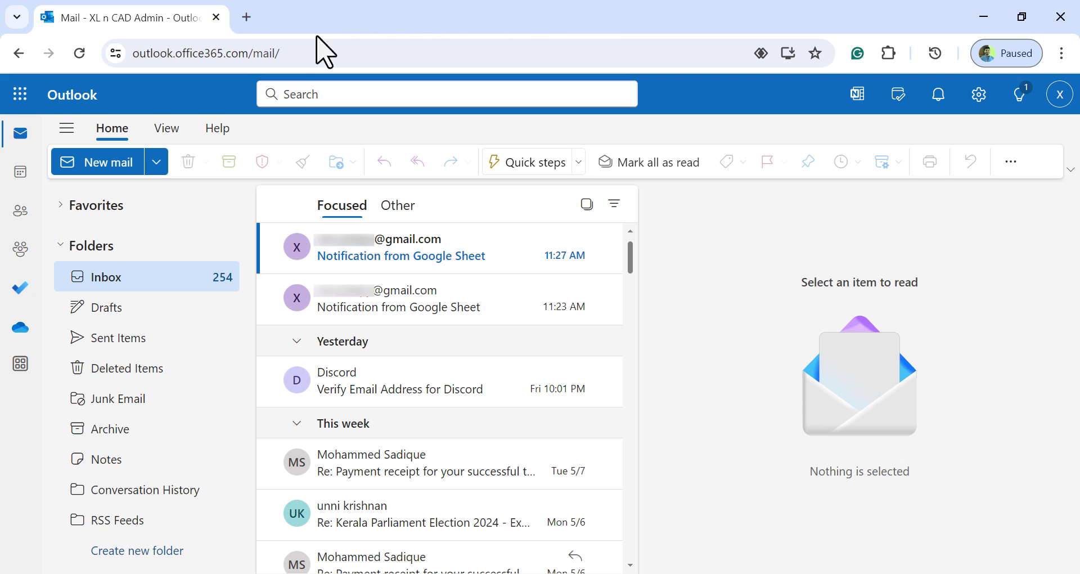
{"action": "left_click", "coordinate": [216, 18]}
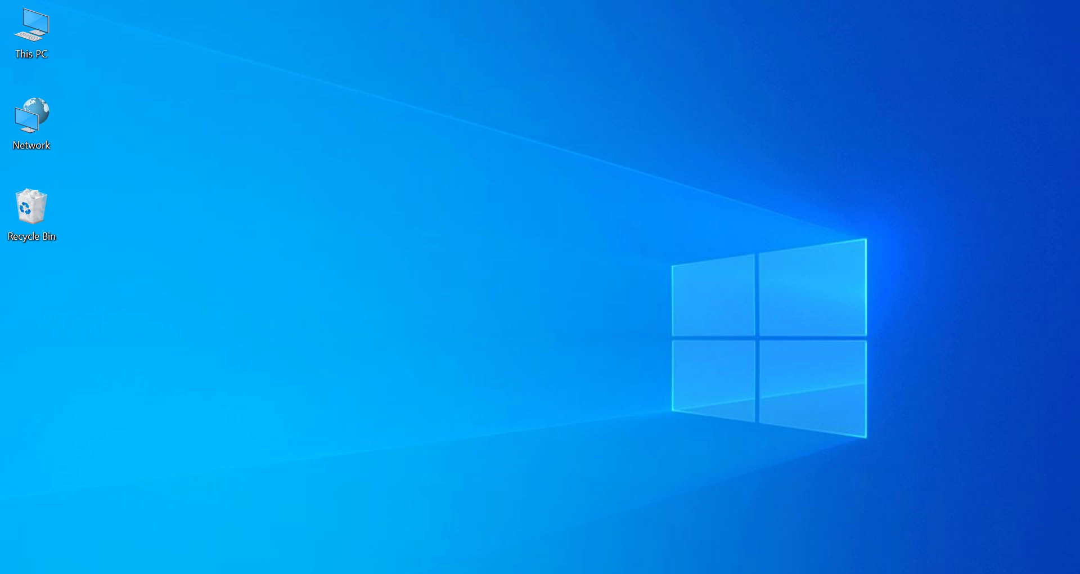
Check the computer's date and time, and open the newest "Notification from Google Sheet" email in Outlook
{"action": "left_click", "coordinate": [1004, 573]}
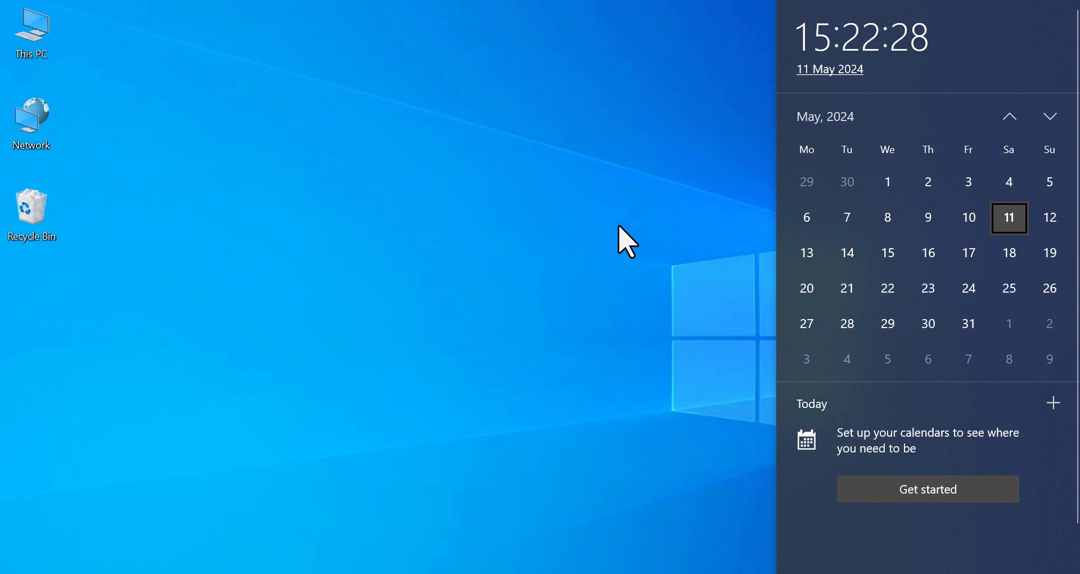
{"action": "left_click", "coordinate": [618, 227]}
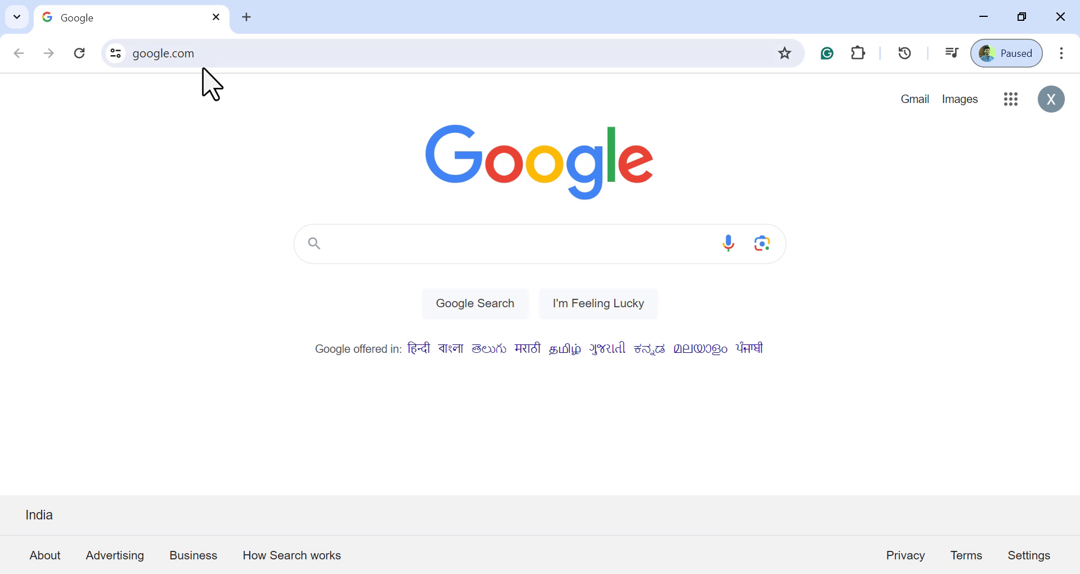
{"action": "left_click", "coordinate": [208, 54]}
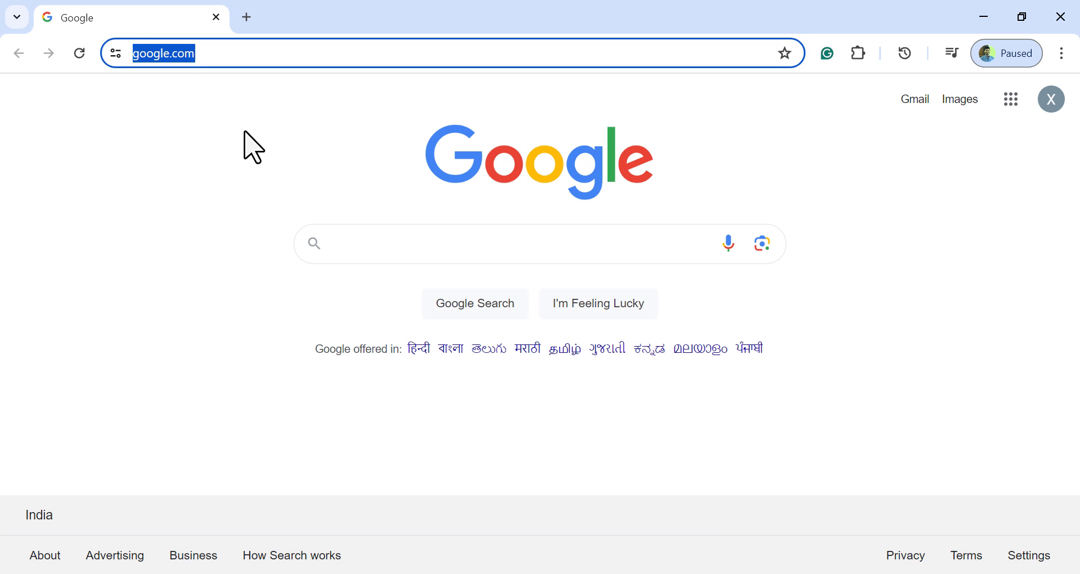
{"action": "type", "text": "outlook.office365"}
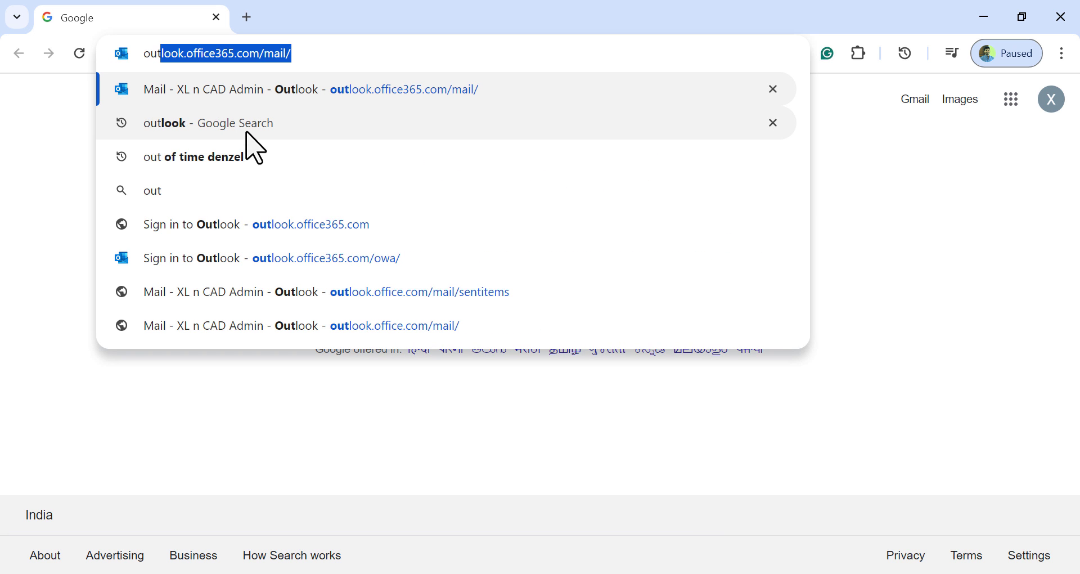
{"action": "left_click", "coordinate": [444, 111]}
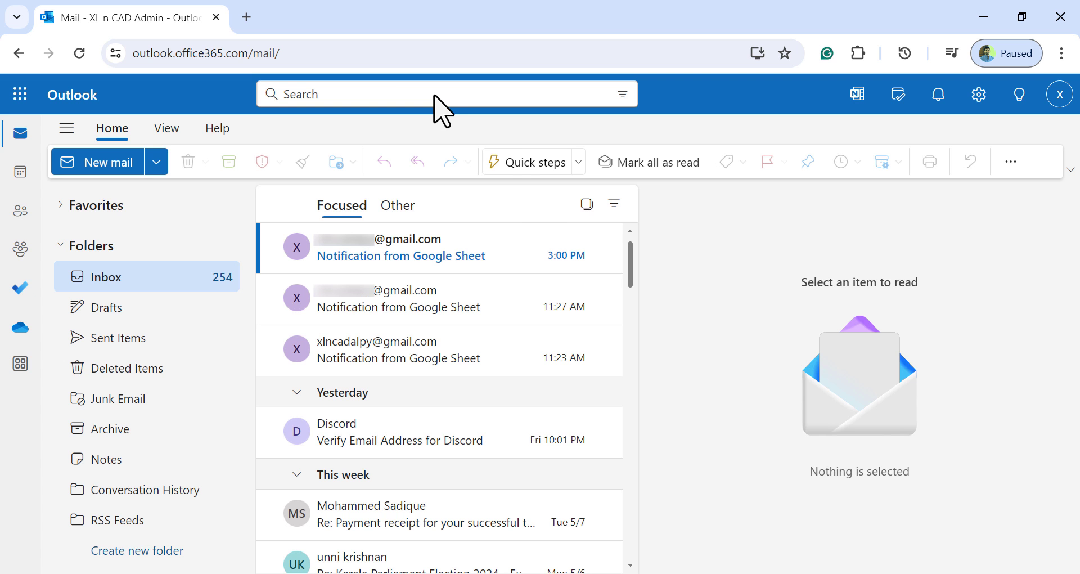
{"action": "left_click", "coordinate": [523, 277]}
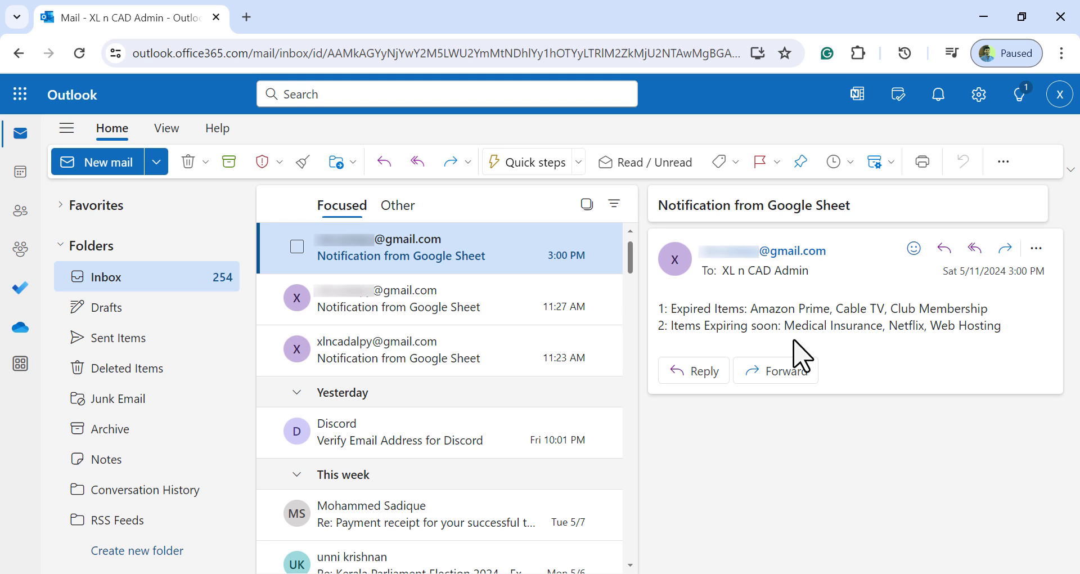
Search the web for gsheets in a new browser tab and open Google Sheets through its sign-in result
{"action": "left_click", "coordinate": [244, 19]}
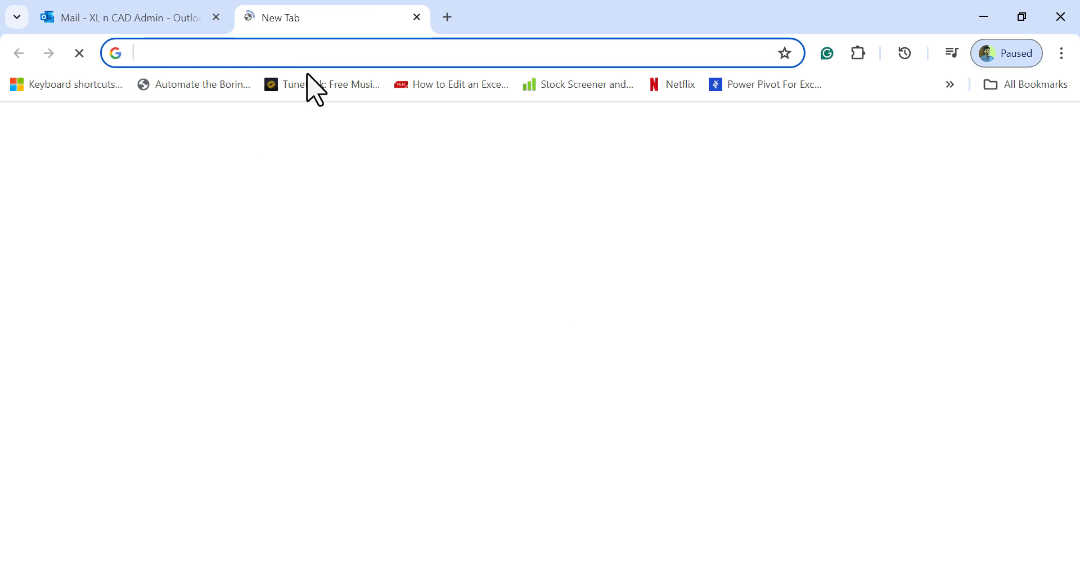
{"action": "type", "text": "gsheets"}
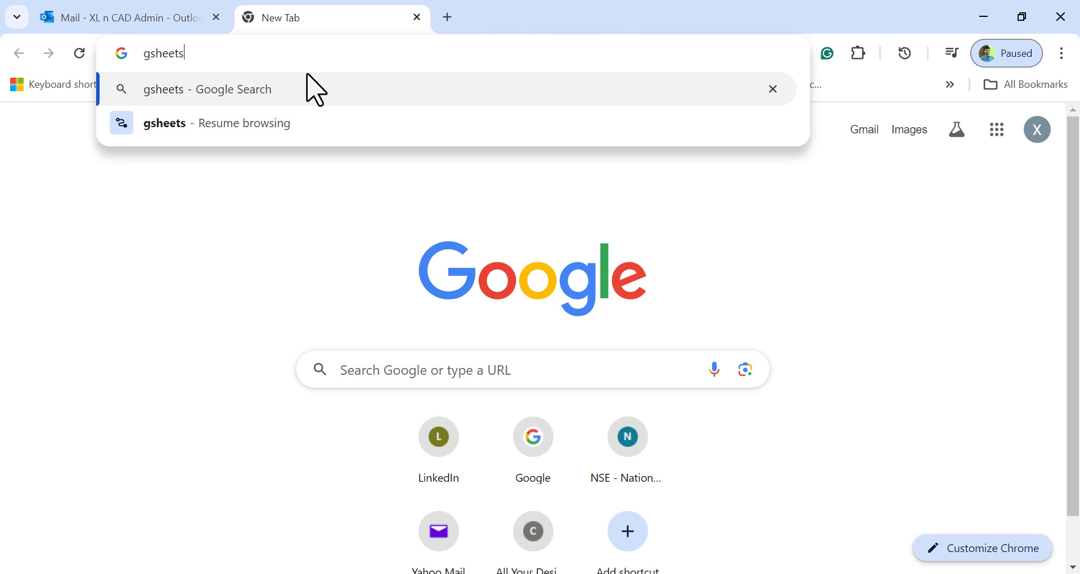
{"action": "left_click", "coordinate": [309, 76]}
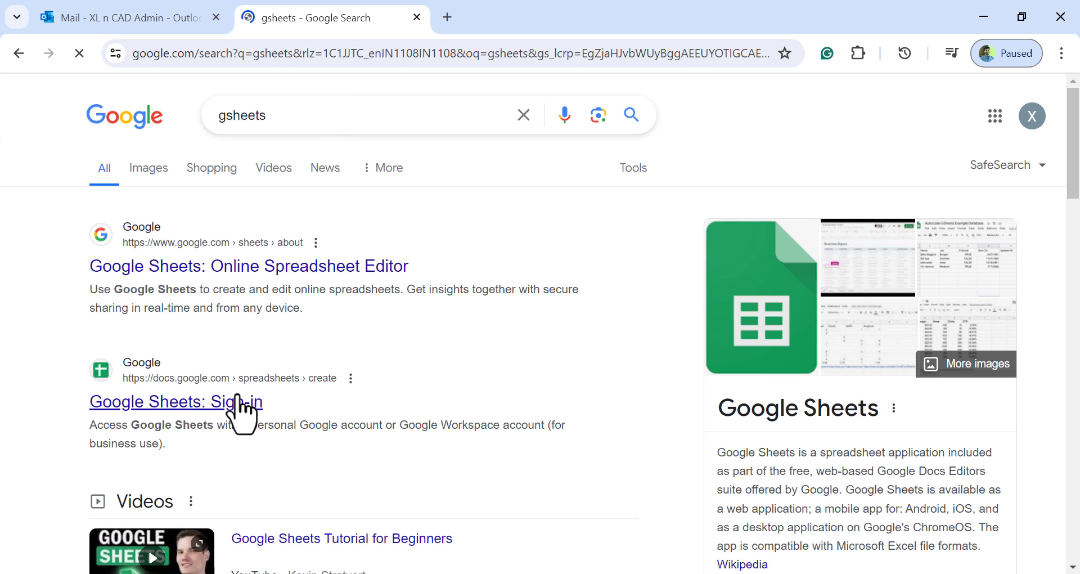
{"action": "left_click", "coordinate": [232, 401]}
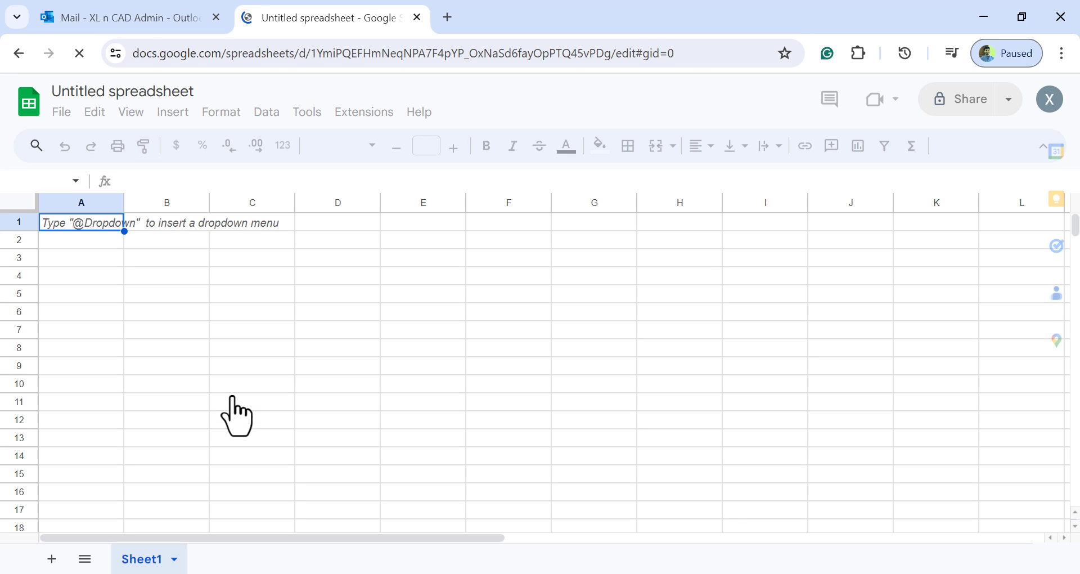
Open the Expiry Dates and Alerts spreadsheet from the recent files
{"action": "left_click", "coordinate": [62, 112]}
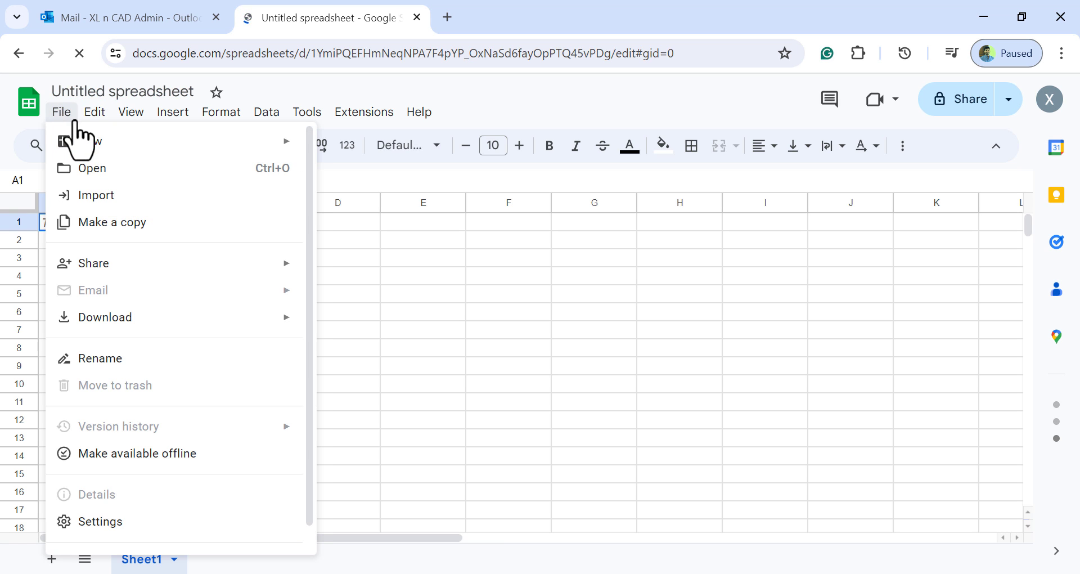
{"action": "left_click", "coordinate": [123, 168]}
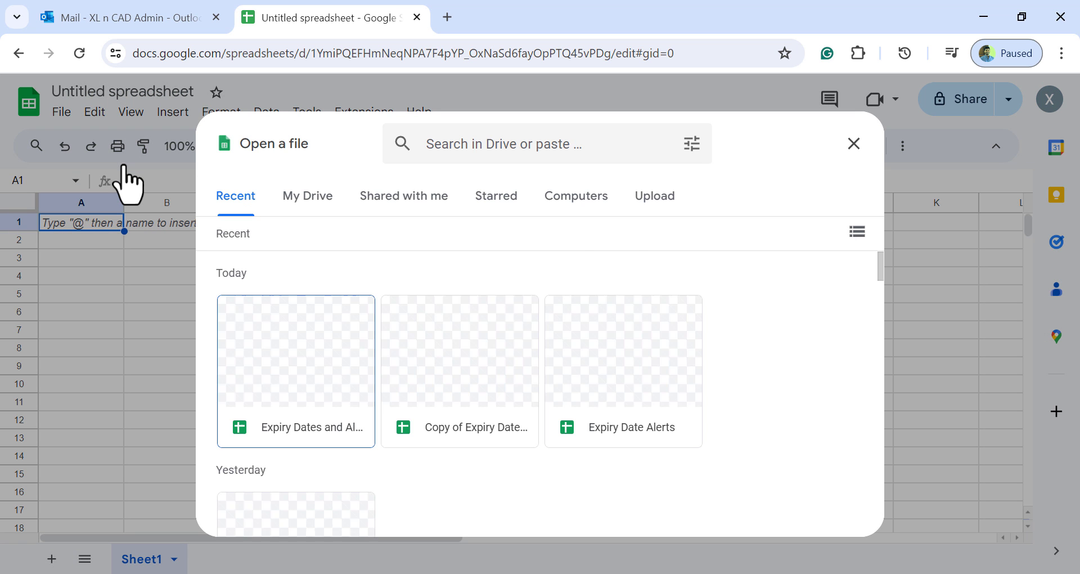
{"action": "left_click", "coordinate": [297, 357]}
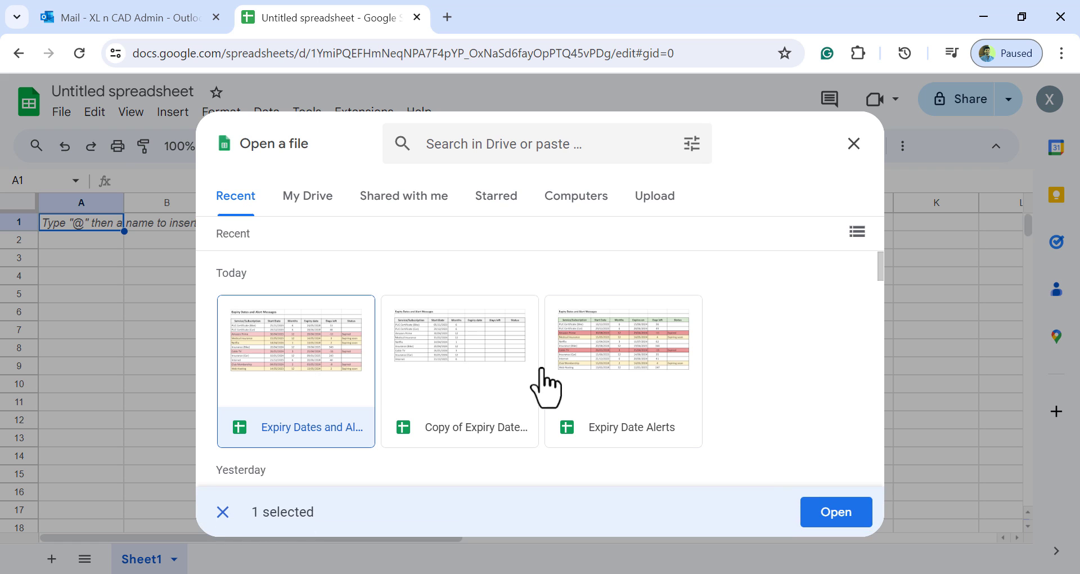
{"action": "left_click", "coordinate": [823, 515]}
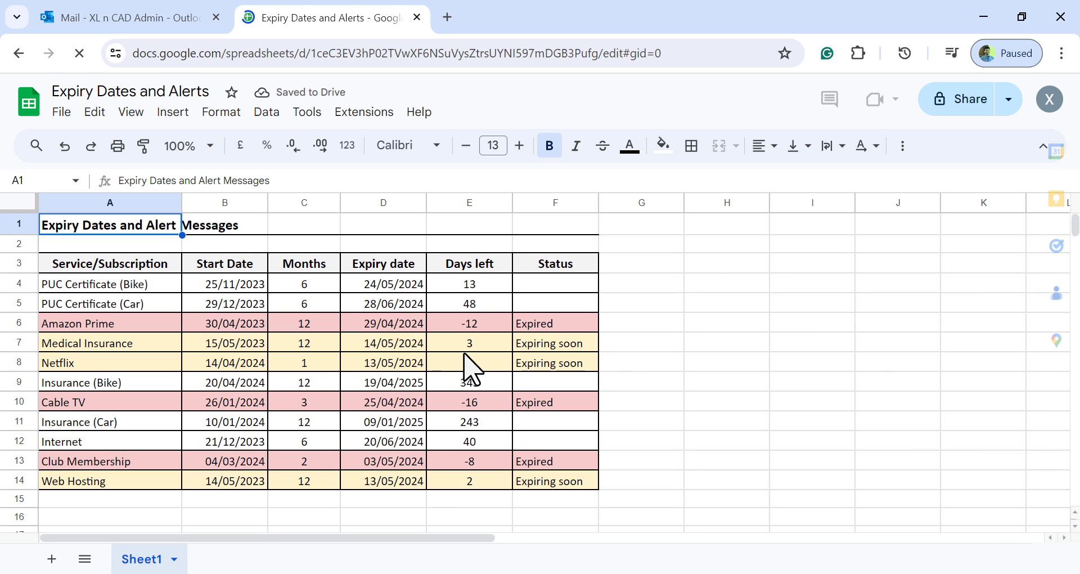
Open the spreadsheet's Alerts script project in Apps Script and view its executions
{"action": "left_click", "coordinate": [360, 113]}
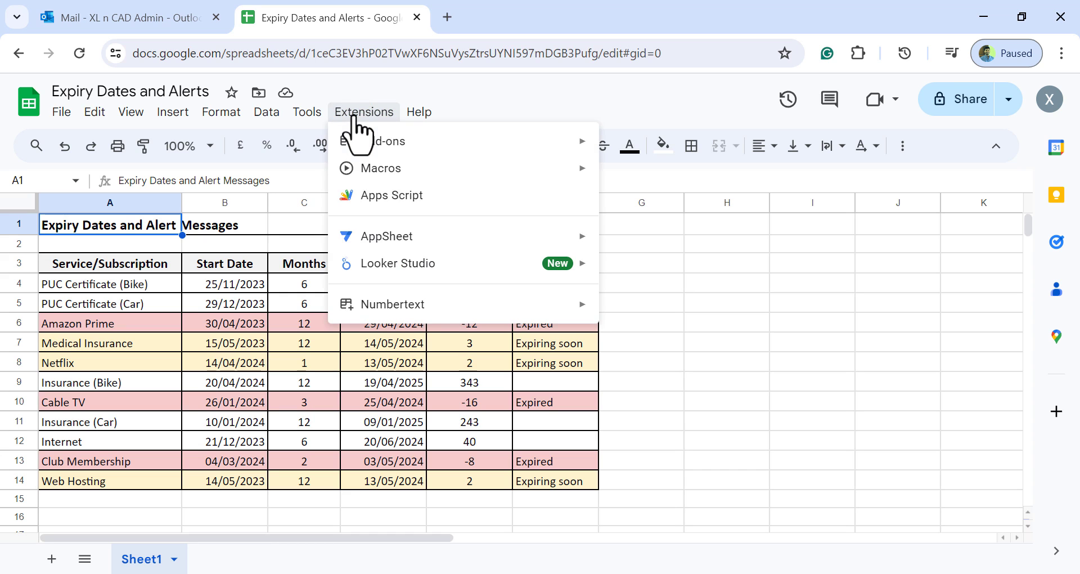
{"action": "left_click", "coordinate": [468, 213]}
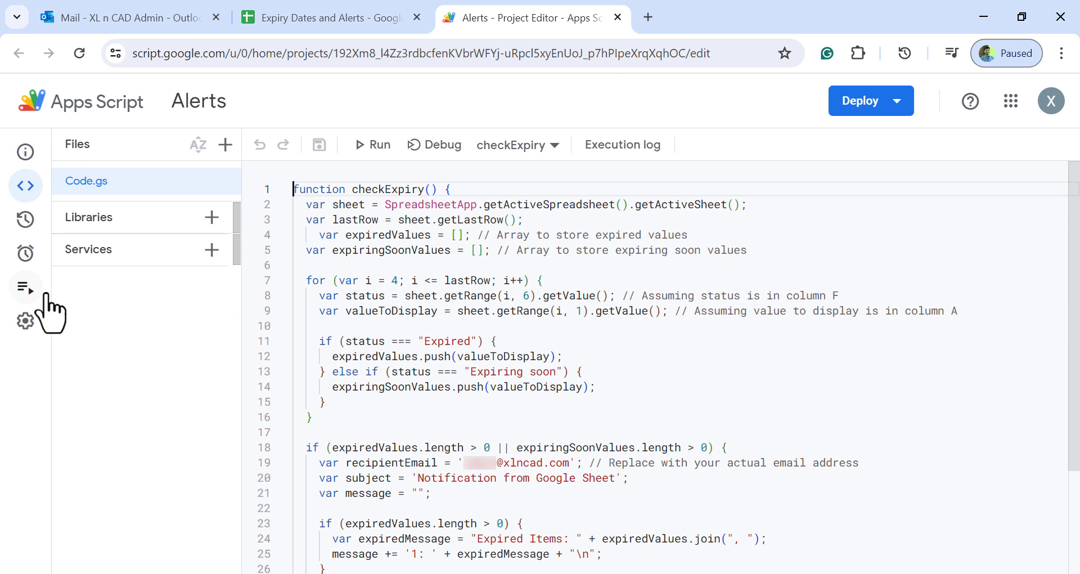
{"action": "left_click", "coordinate": [30, 290]}
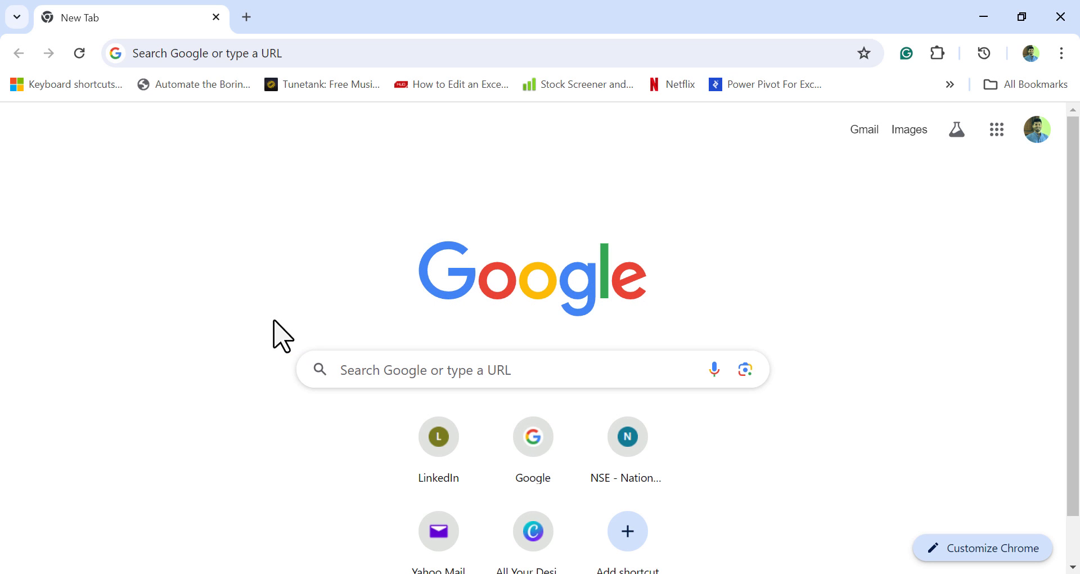
Check the computer's date and time again, and open the latest 3:00 PM "Notification from Google Sheet" email in Outlook
{"action": "left_click", "coordinate": [1025, 569]}
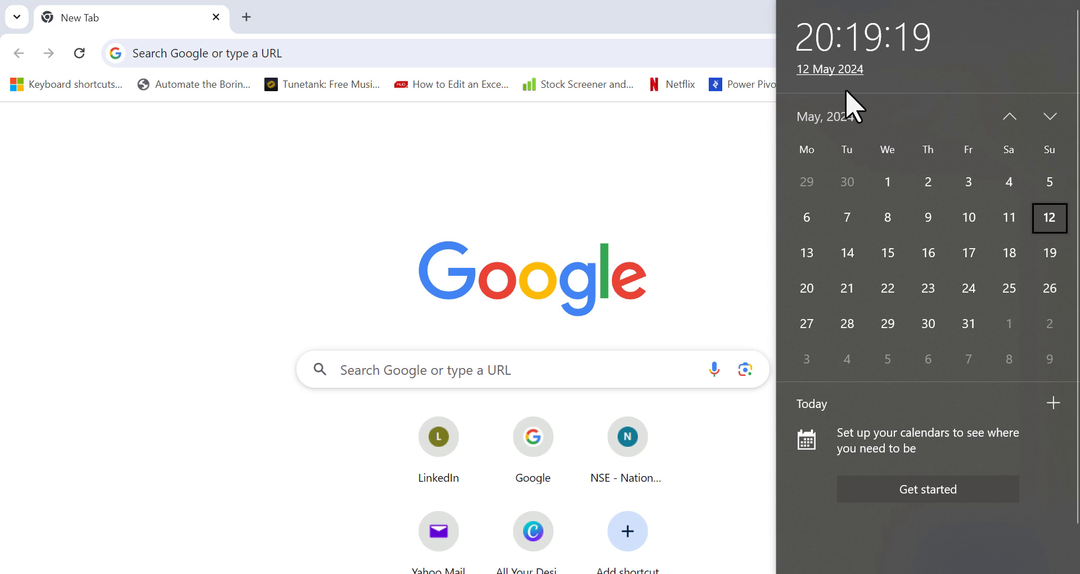
{"action": "left_click", "coordinate": [327, 212]}
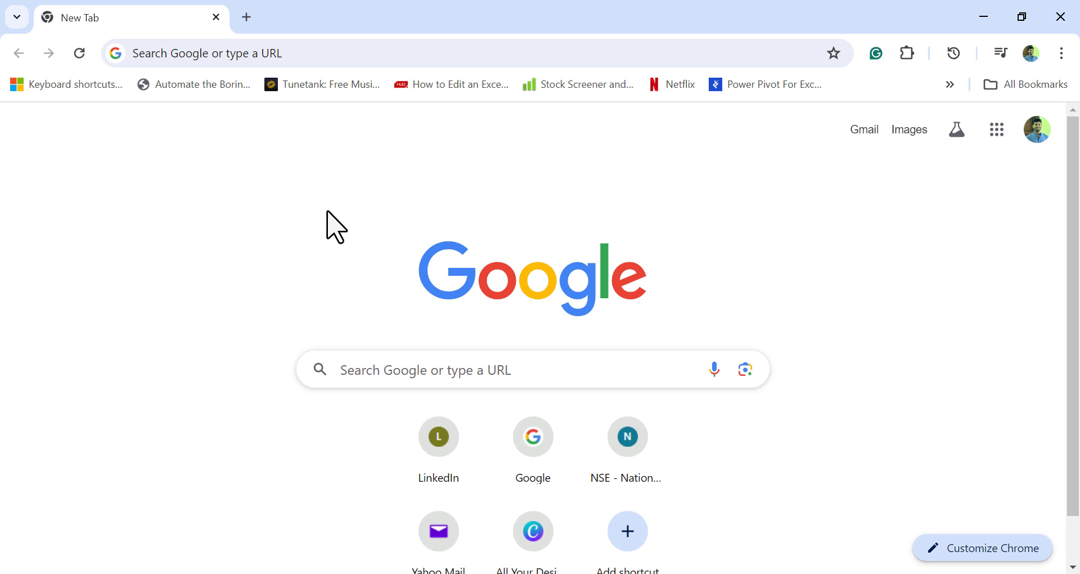
{"action": "left_click", "coordinate": [303, 51]}
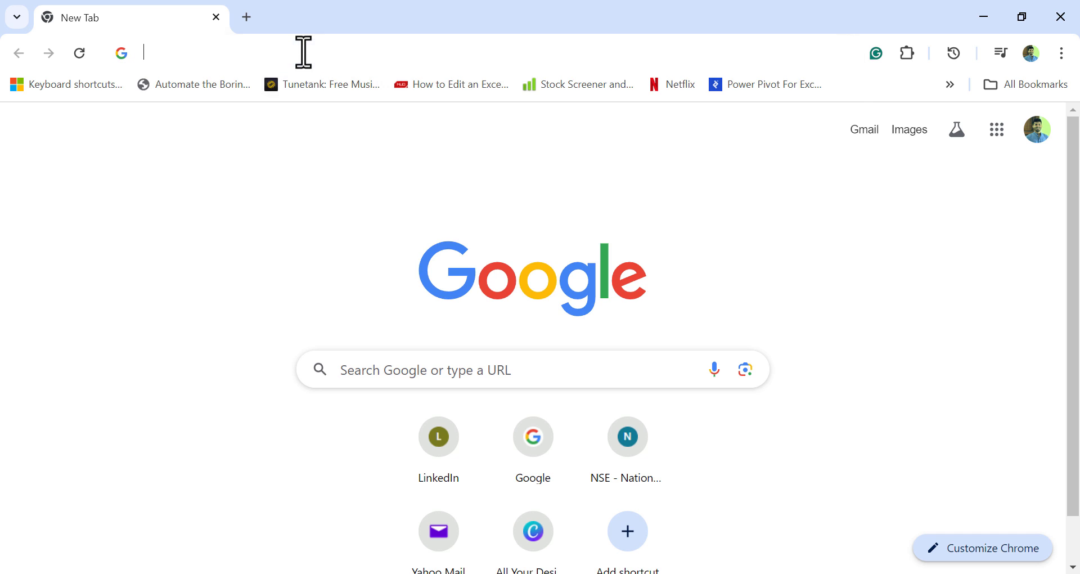
{"action": "type", "text": "outlook.office365.com/mail/"}
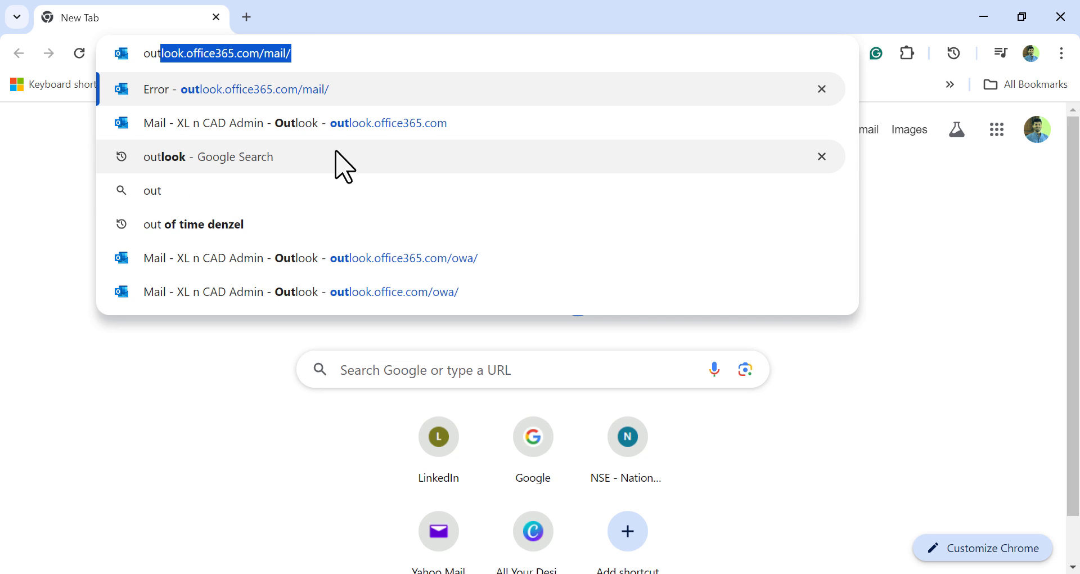
{"action": "left_click", "coordinate": [439, 258]}
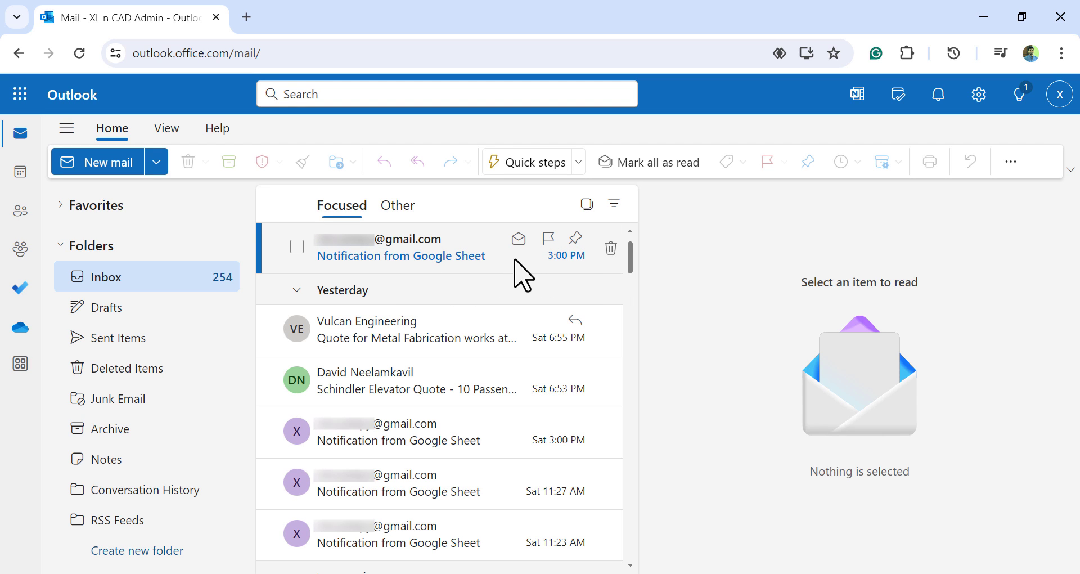
{"action": "left_click", "coordinate": [515, 260]}
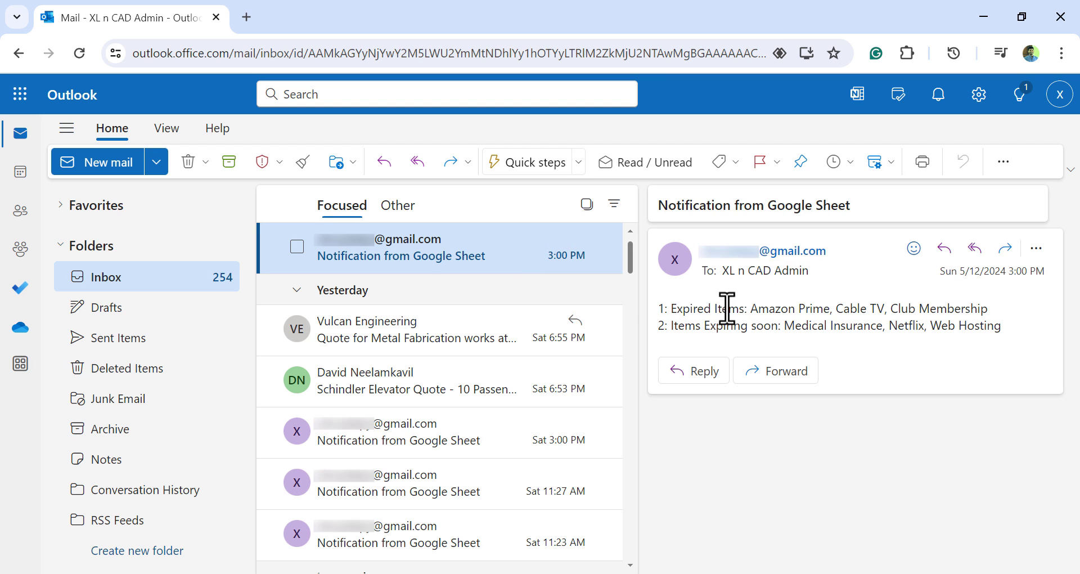